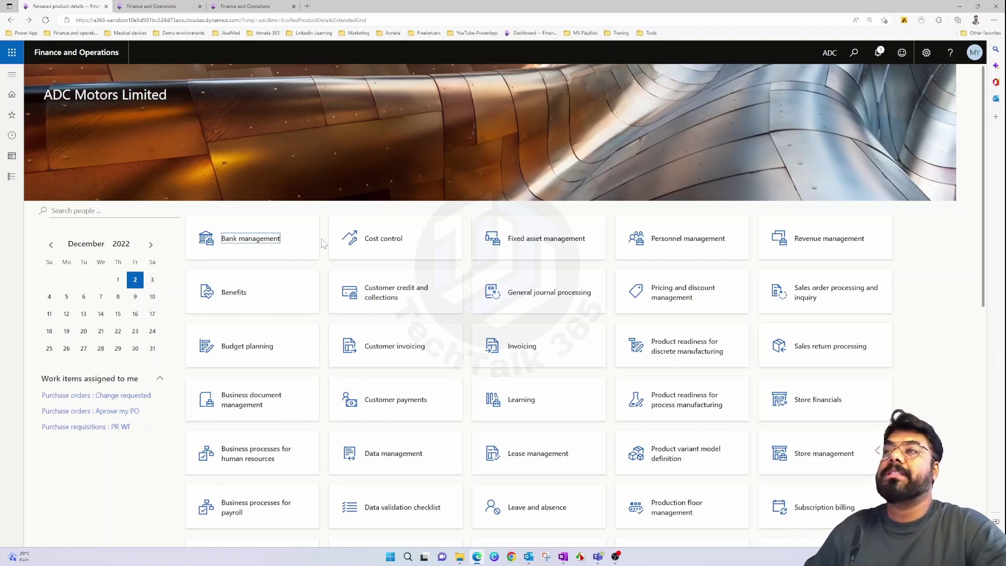
Open the Batch attributes page from the batch setup of the Inventory management module.
left_click(12, 75)
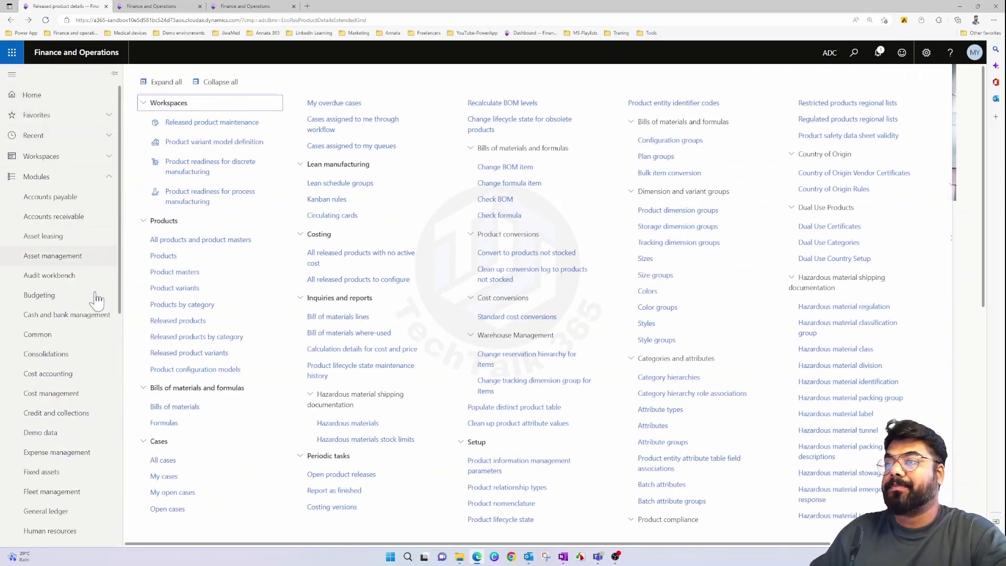
left_click_drag(120, 299, 127, 436)
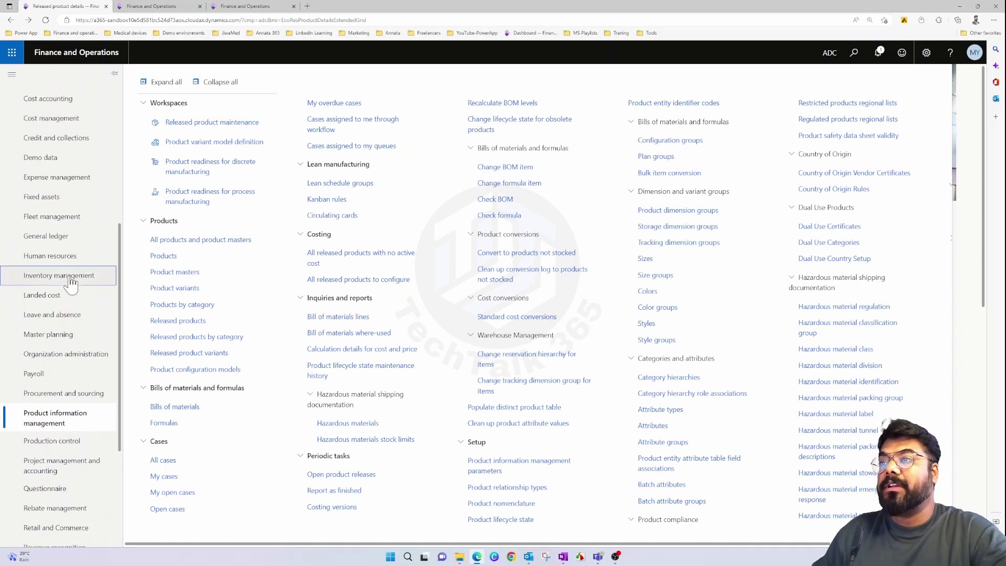
left_click(67, 272)
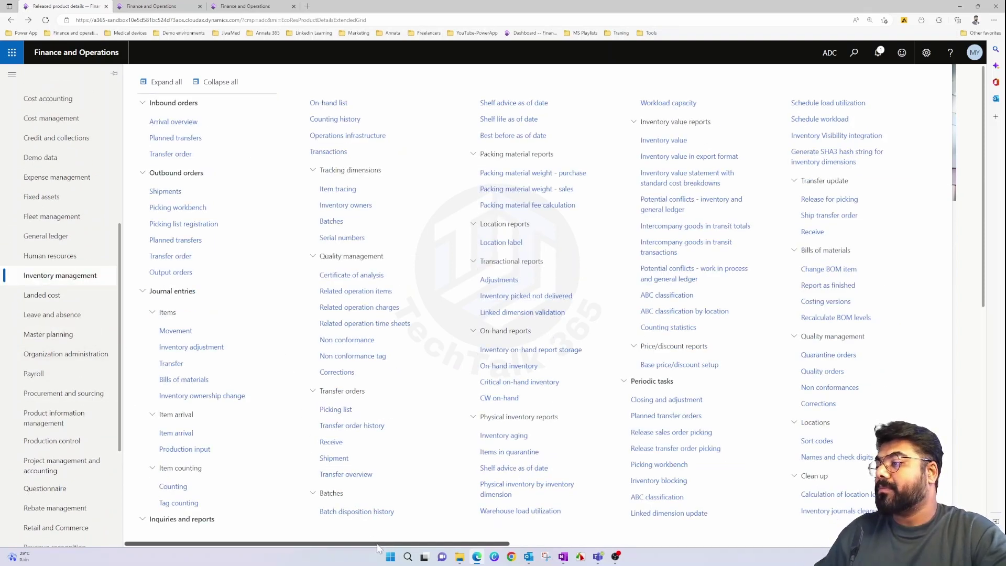
left_click_drag(375, 545, 815, 544)
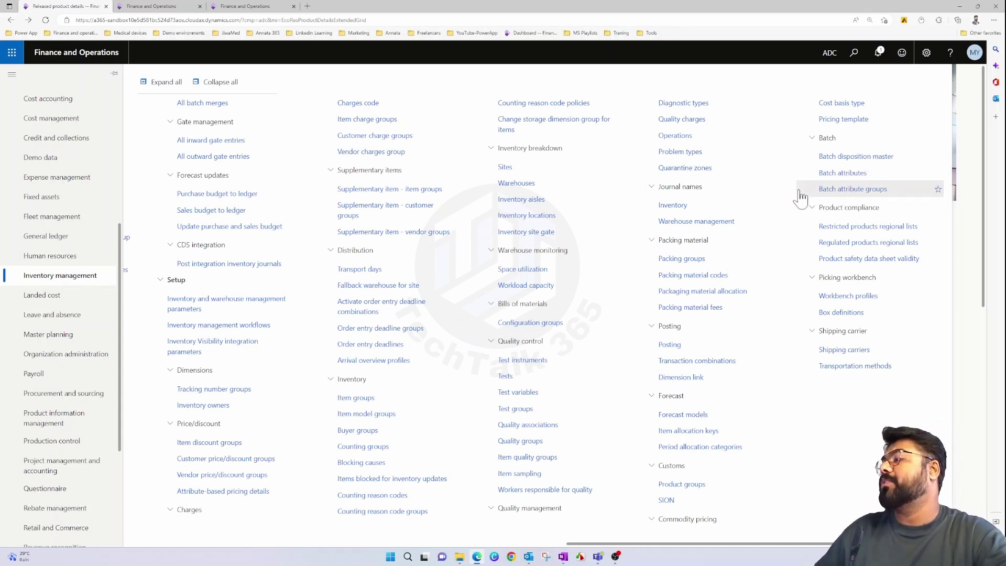
left_click(832, 174)
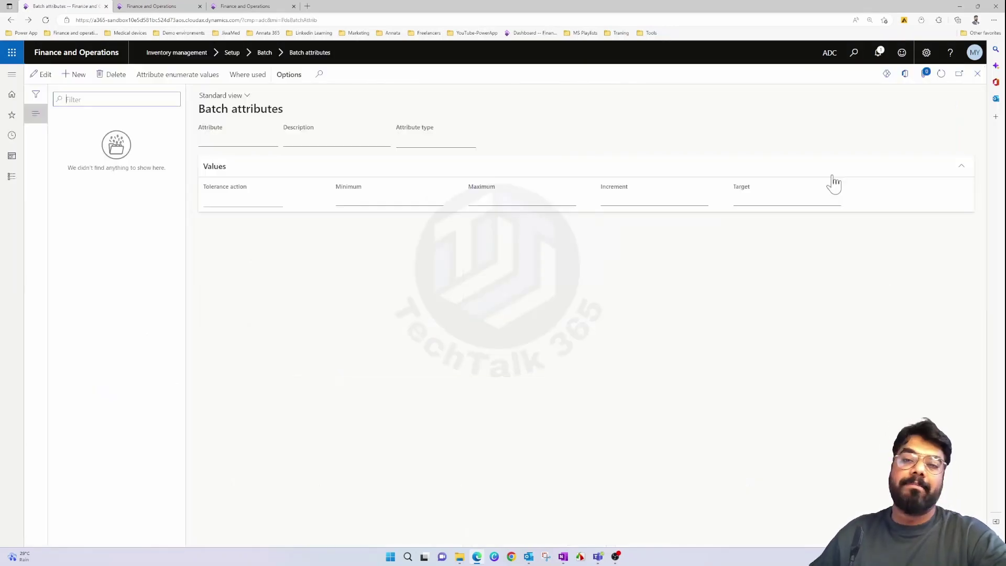
Create a new batch attribute named Temperature with the description Temperature.
left_click(74, 75)
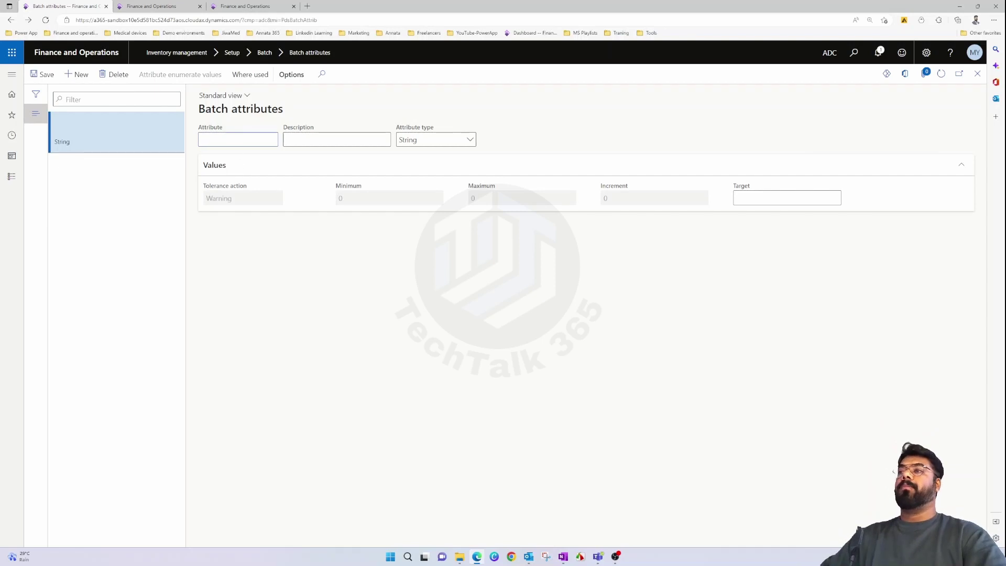
type("Tem")
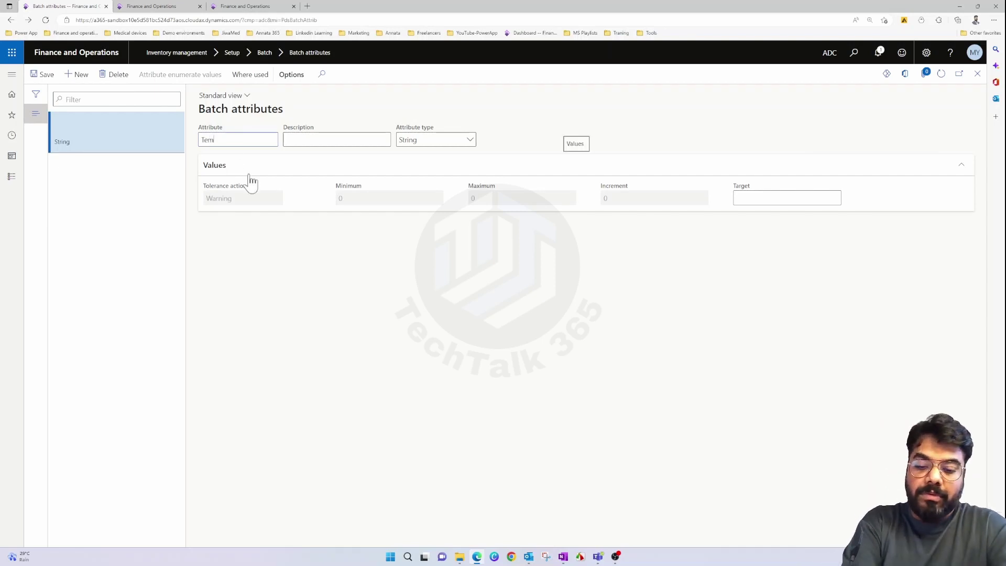
type("perature")
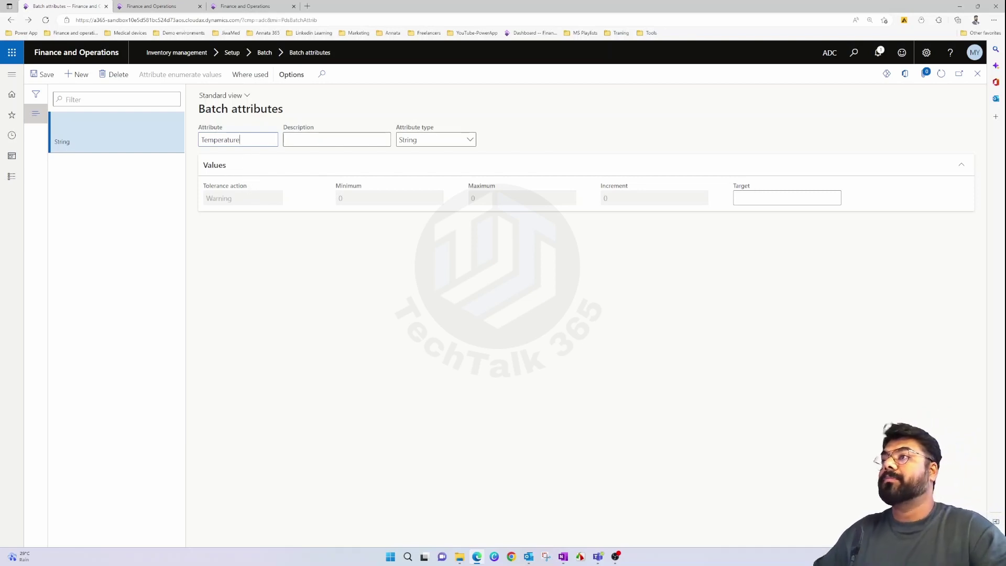
key("Tab")
type("Temperature")
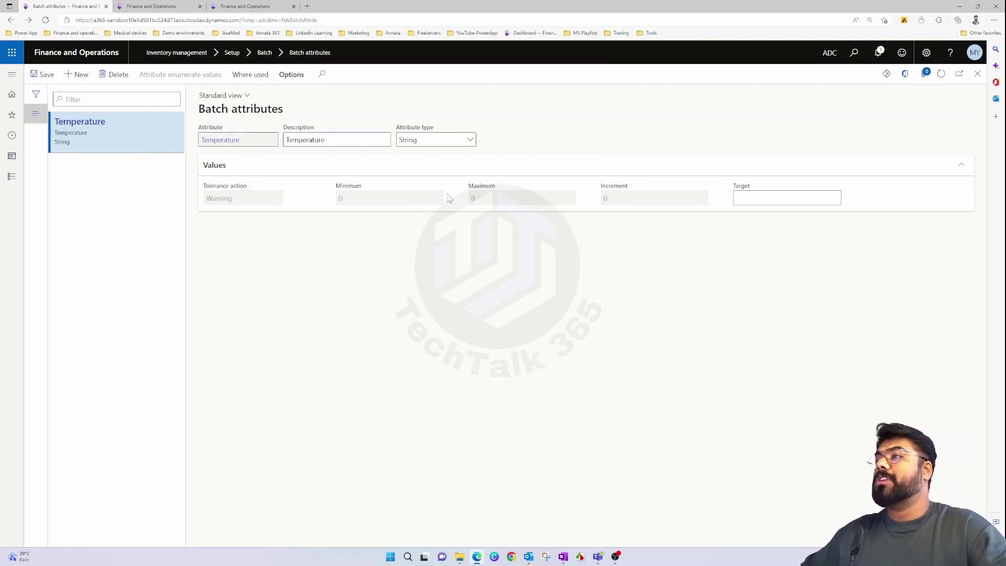
Set the Temperature attribute's type to Fraction, with a minimum of 20 and a maximum of 42.
left_click(469, 141)
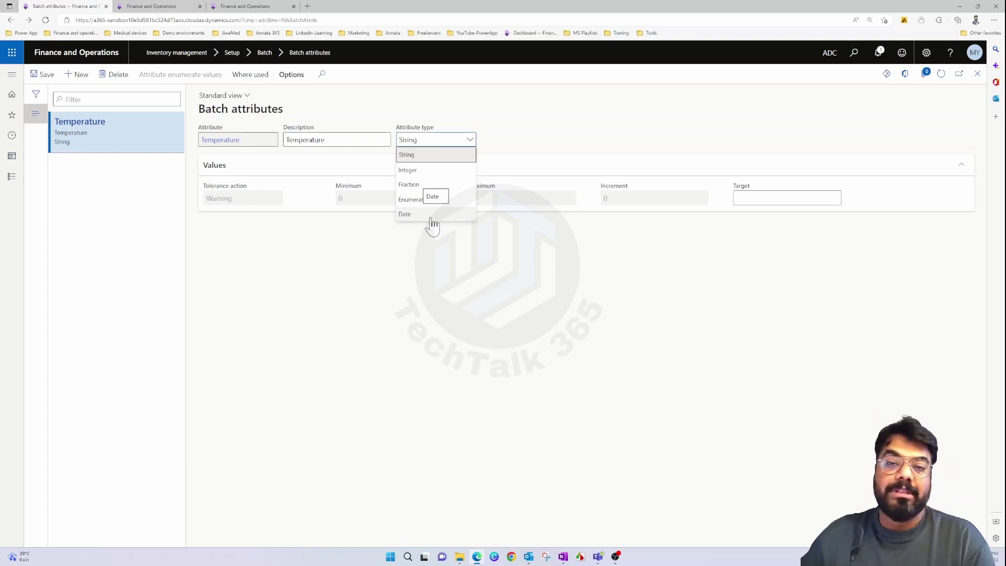
left_click(424, 186)
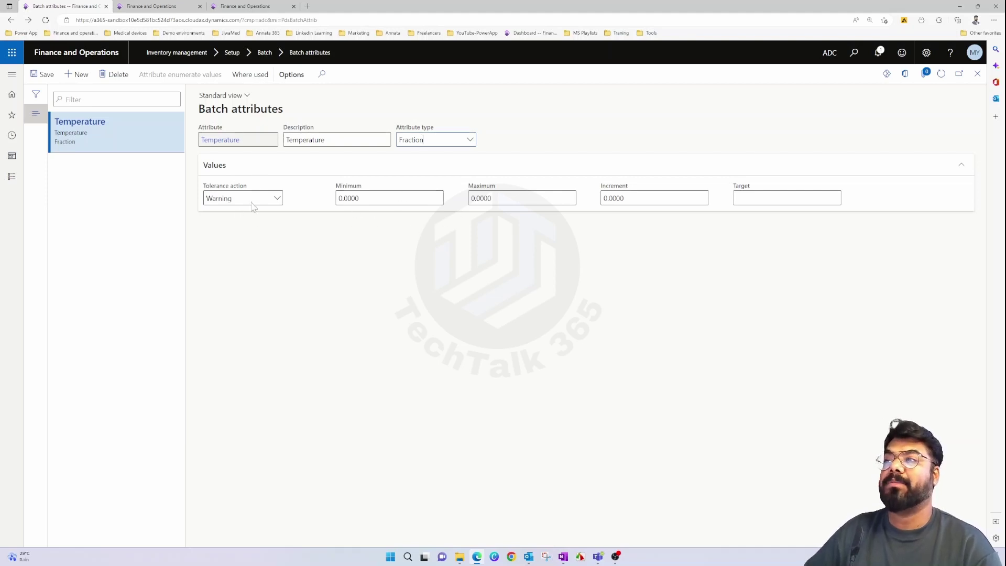
left_click(276, 198)
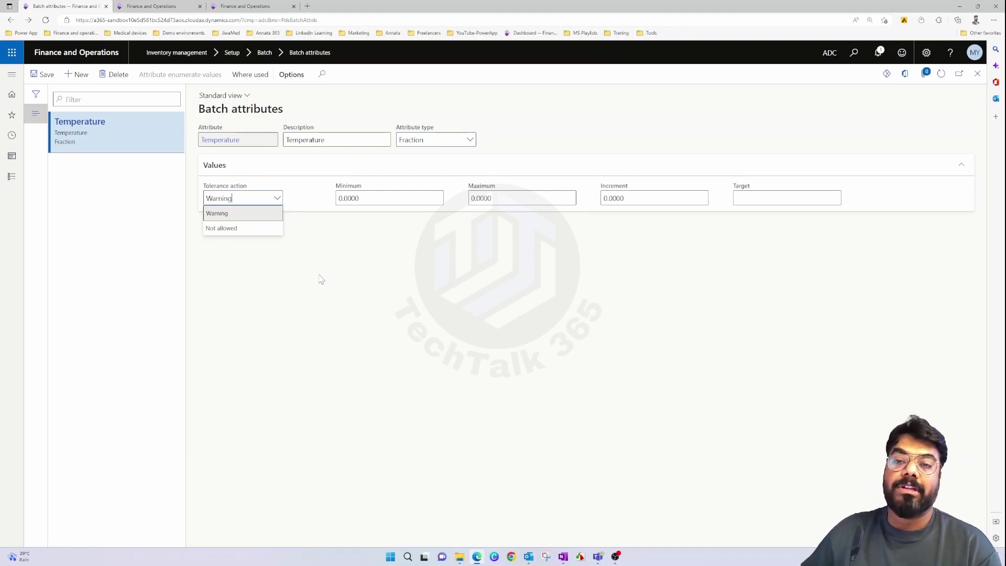
key("Escape")
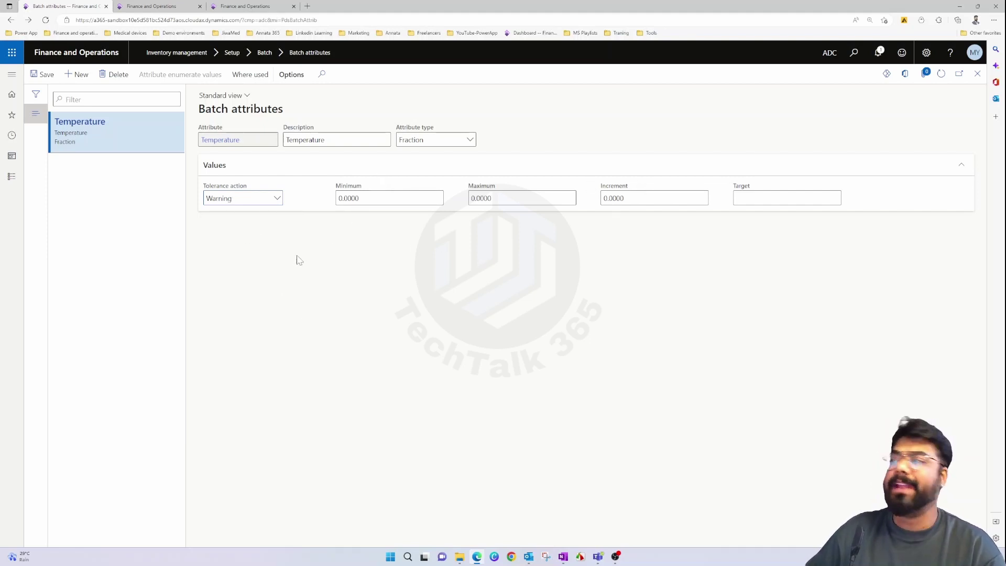
key("Tab")
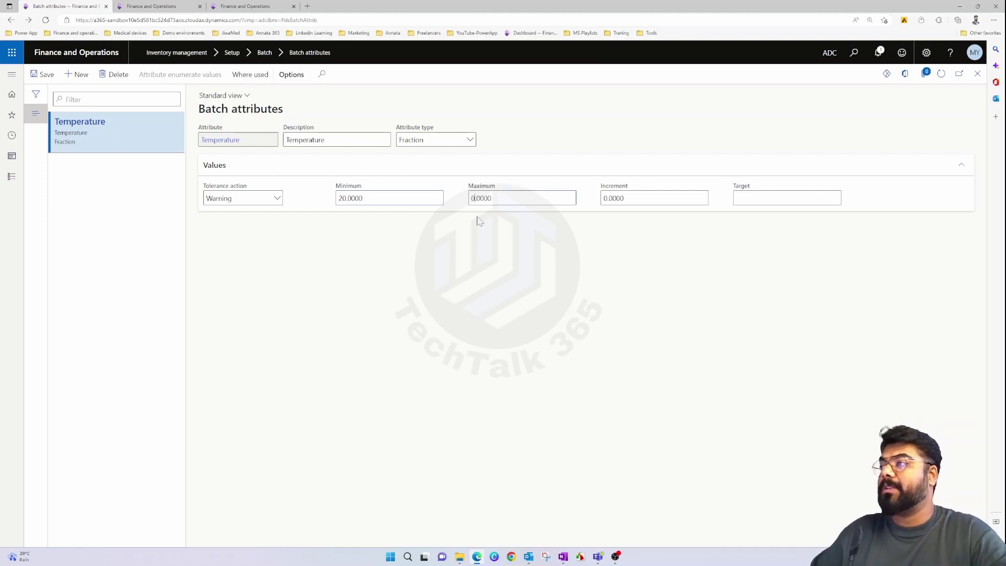
type("42")
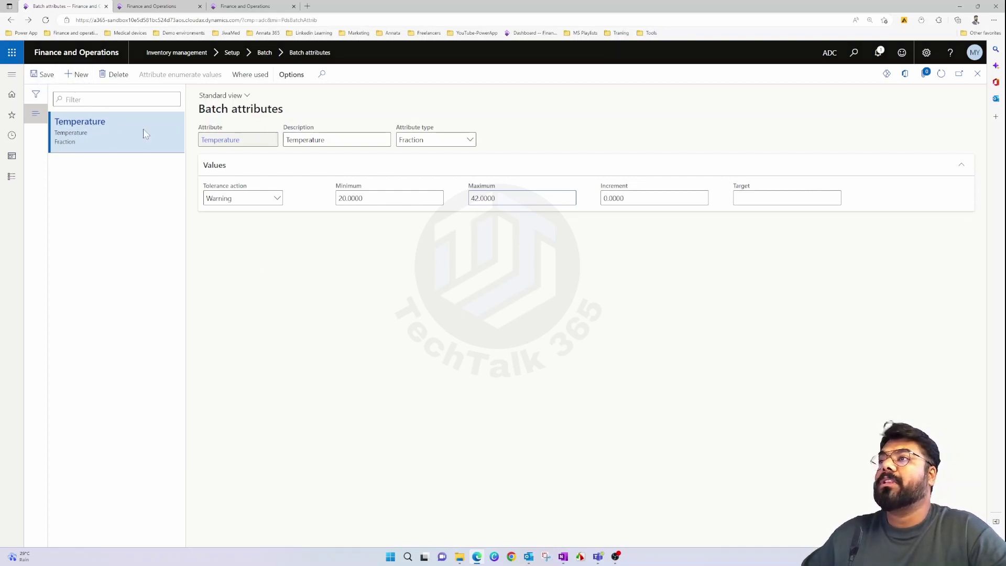
Add another batch attribute named Concentration with the description Concentration.
key("alt+n")
type("Con")
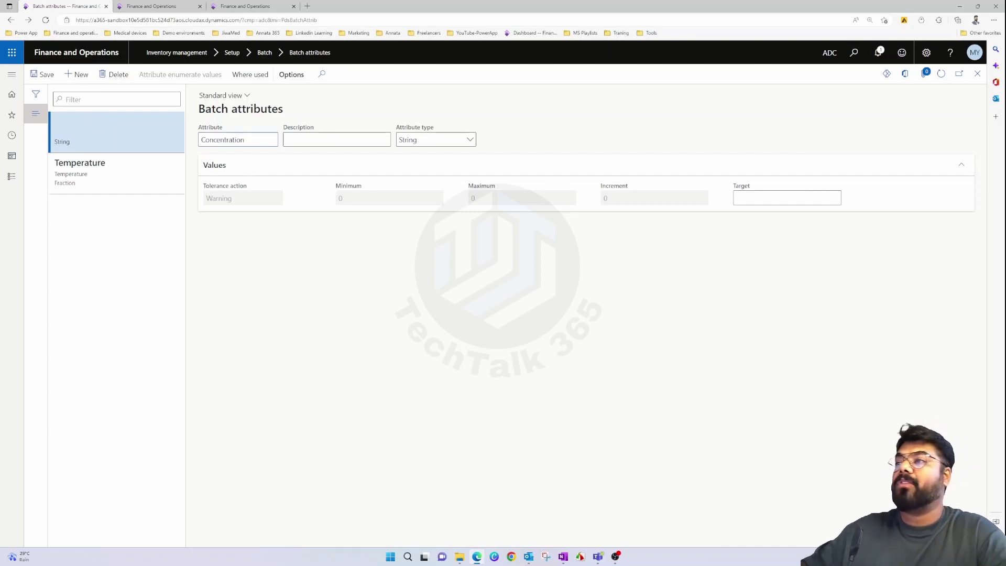
type("centration")
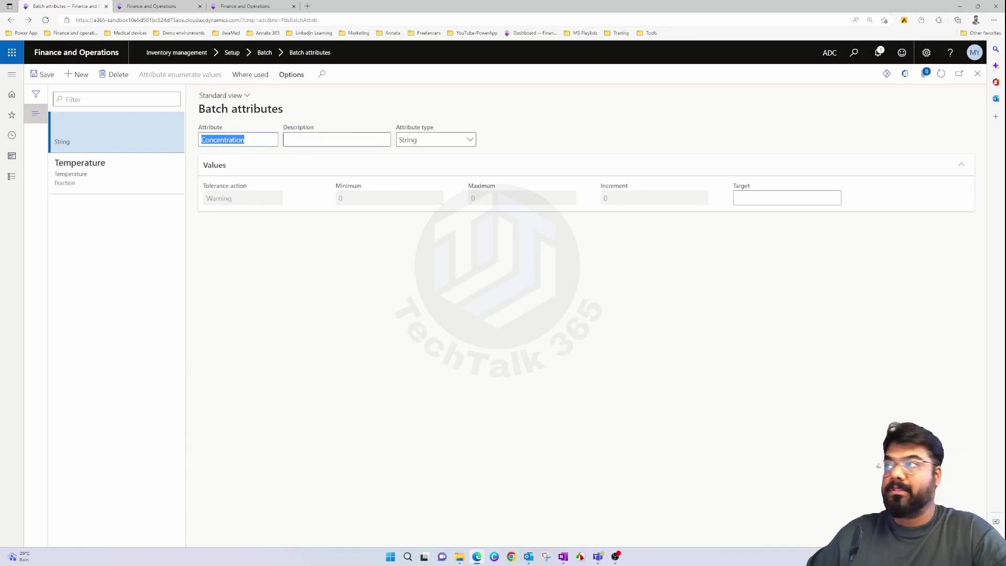
key("Tab")
type("Concentration")
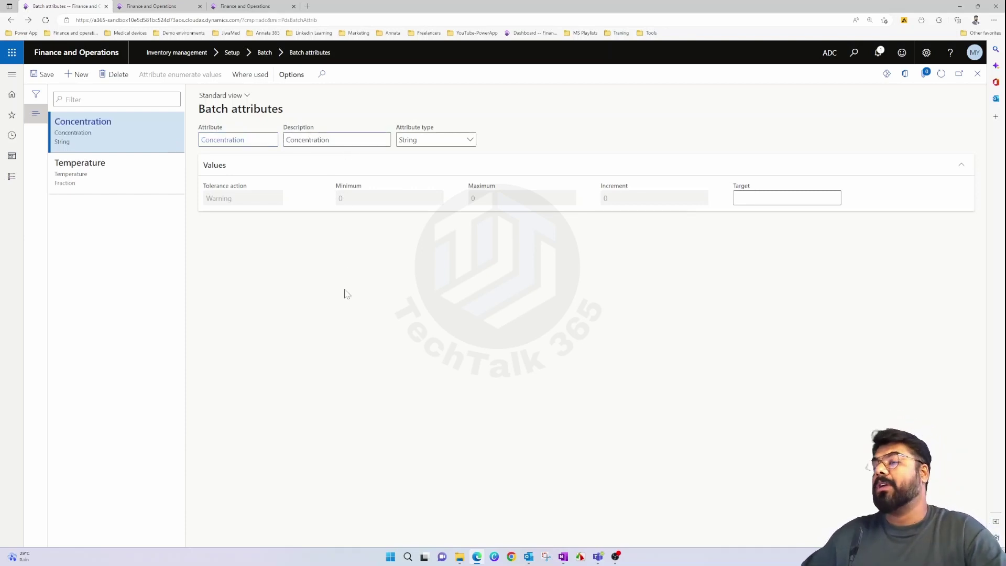
Make the Concentration attribute an Integer type with minimum 10 and maximum 20, and save it.
left_click(471, 140)
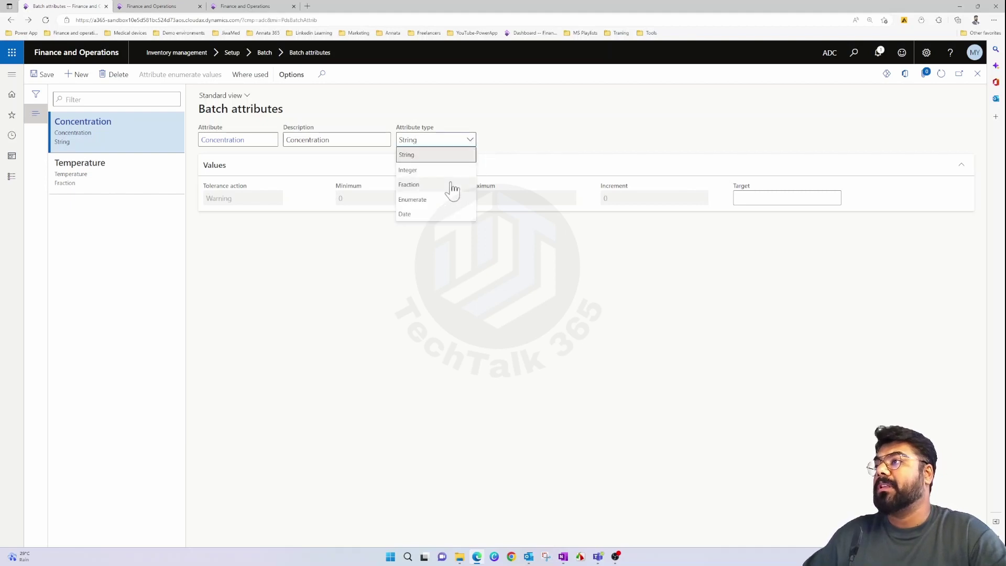
left_click(444, 175)
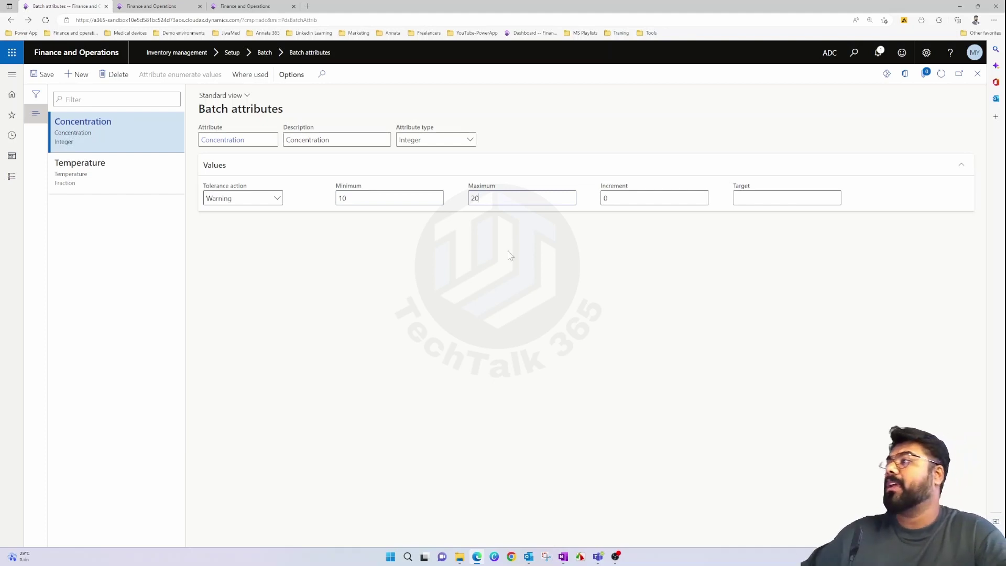
left_click(43, 75)
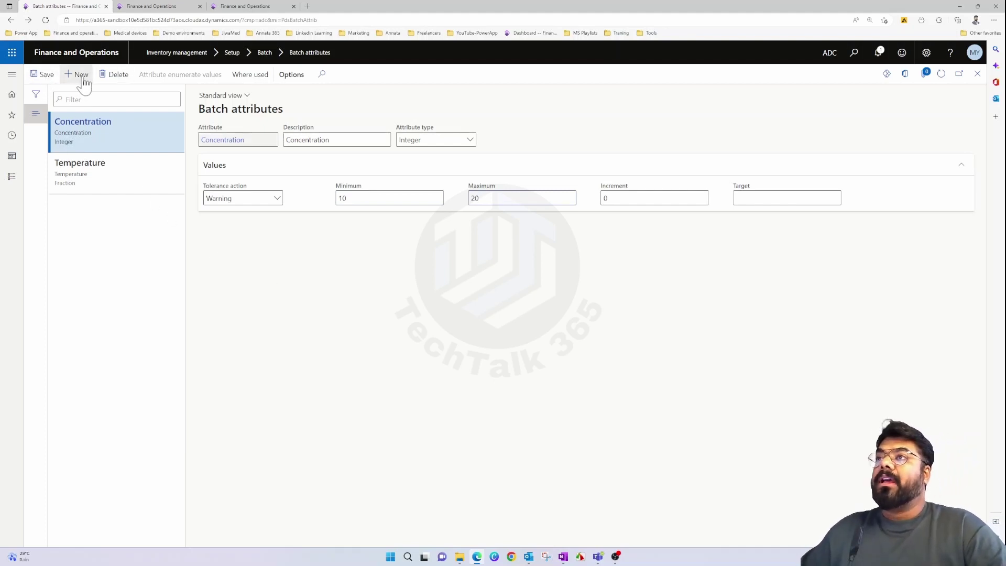
Create a third batch attribute named Moisture and copy its name into the description.
left_click(81, 74)
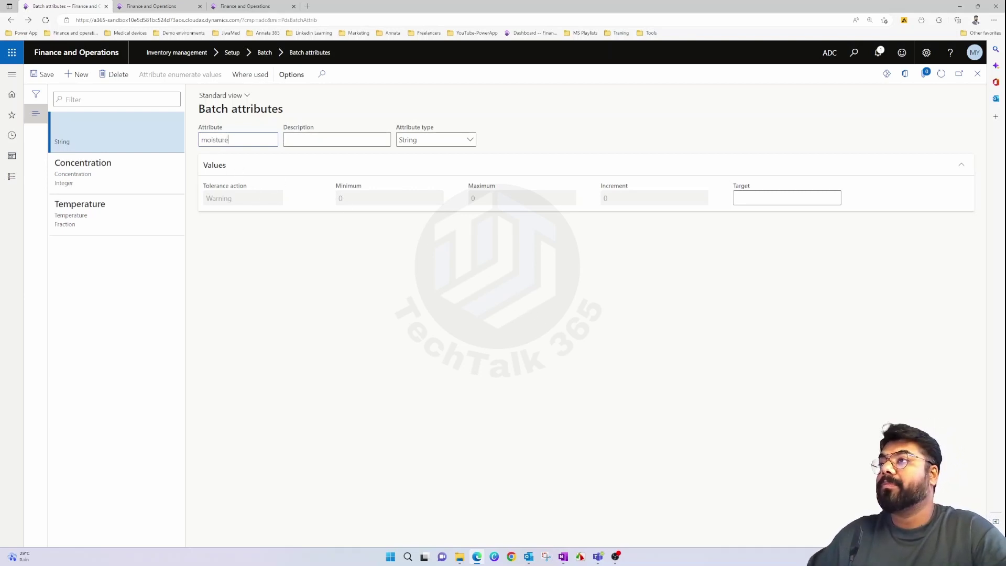
key("BackSpace")
type("M")
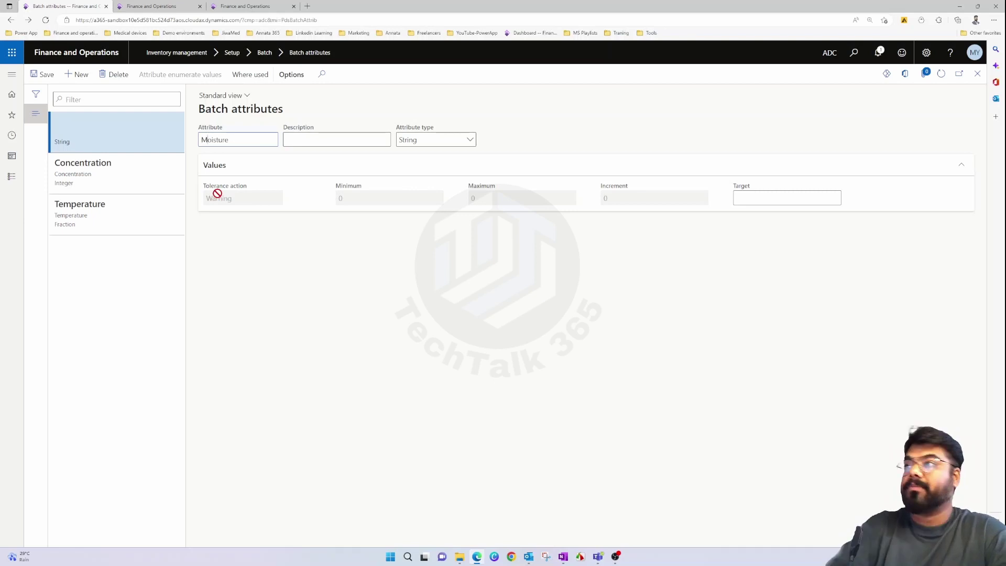
double_click(220, 139)
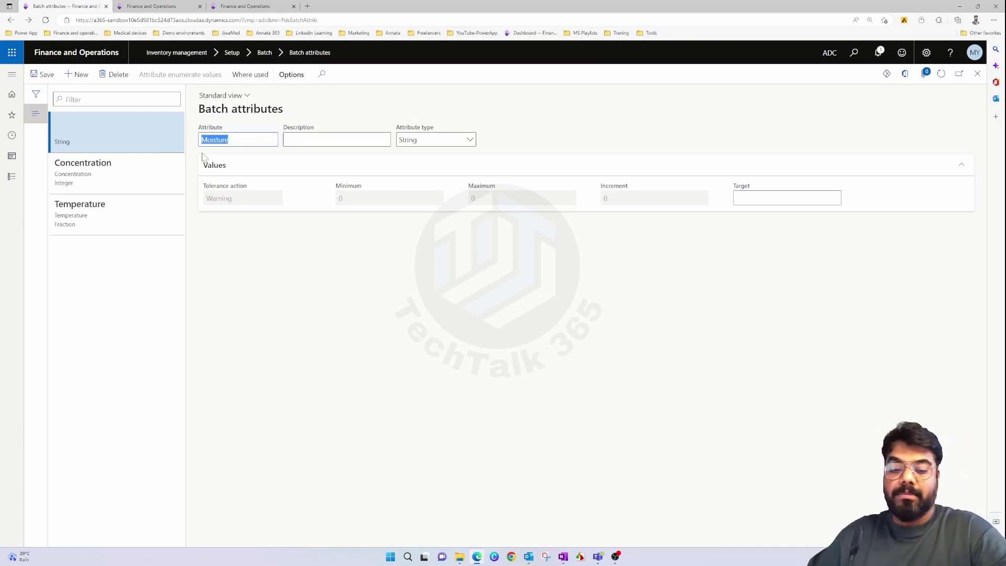
key("ctrl+c")
left_click(313, 142)
key("ctrl+v")
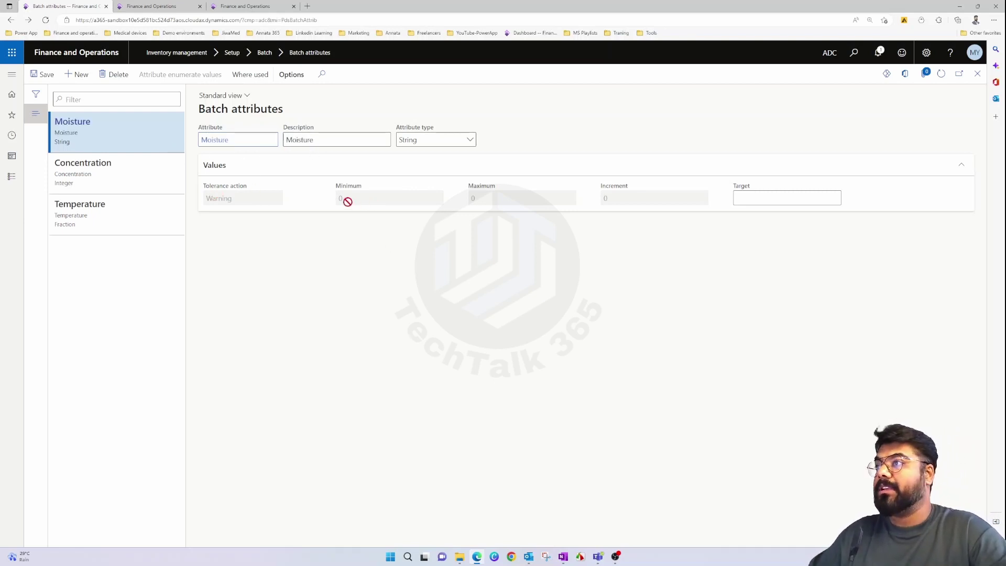
Set the Moisture attribute's type to Fraction, with a minimum of 20 and a maximum of 35.
left_click(470, 140)
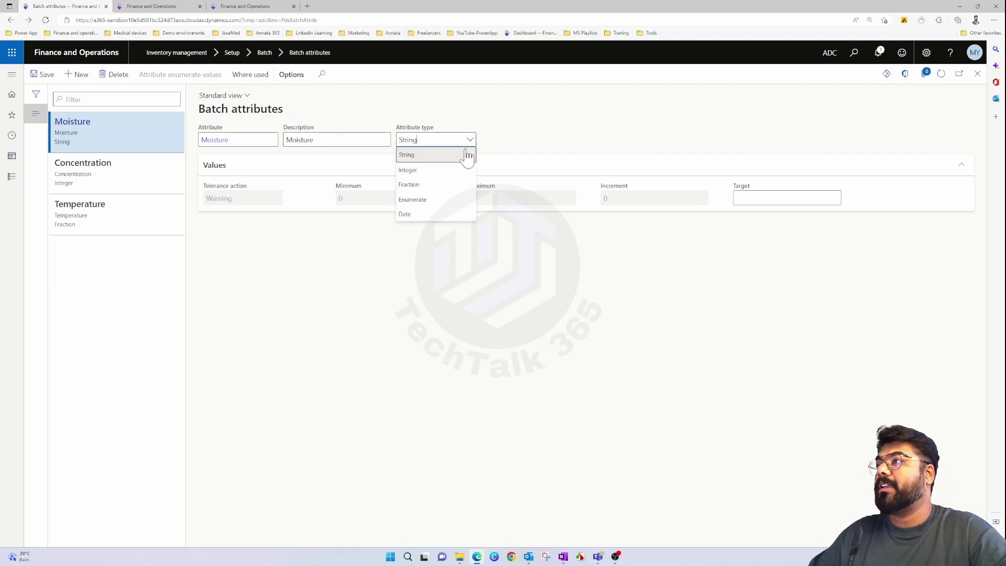
left_click(426, 184)
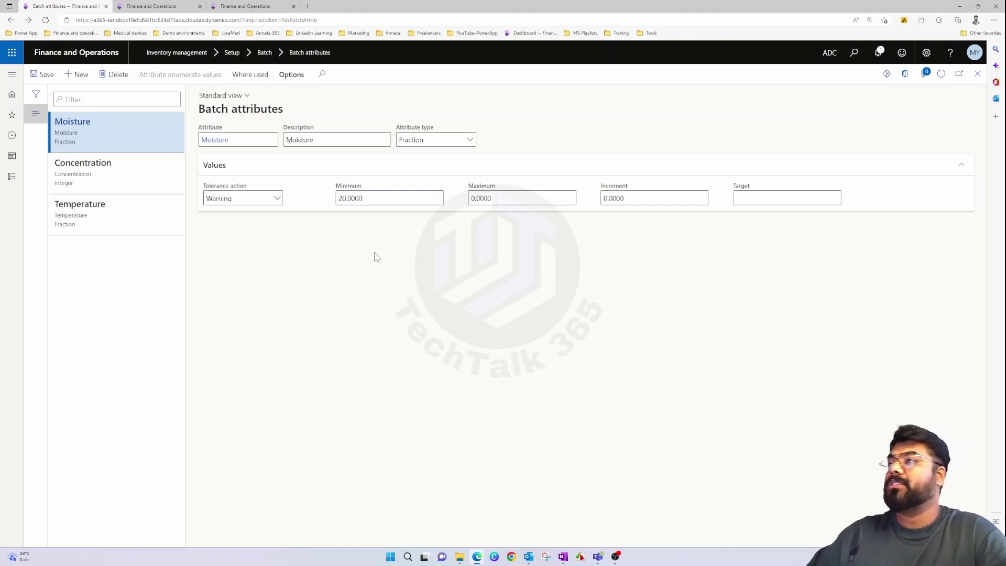
left_click(471, 198)
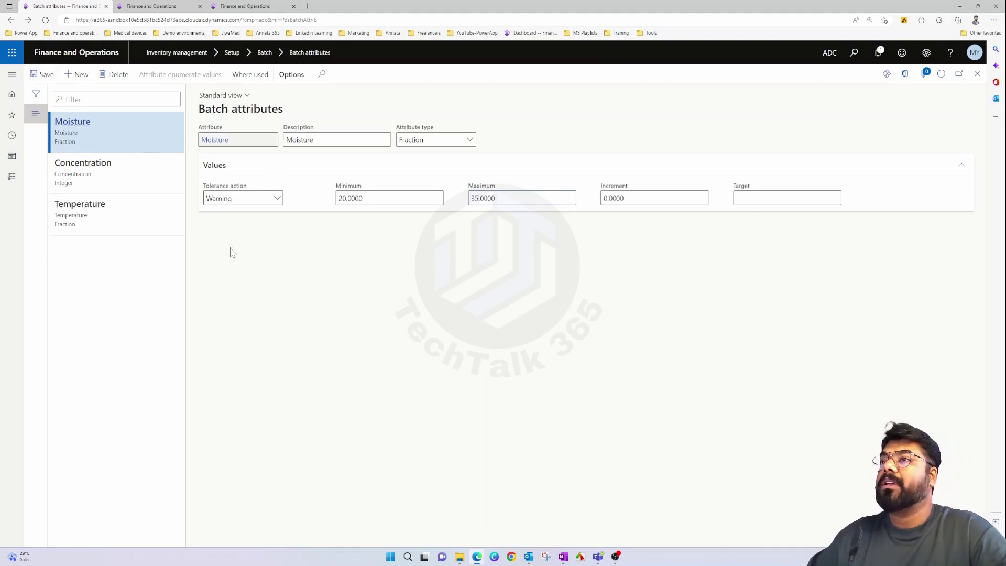
Check the values of the Concentration, Temperature and Moisture attributes, then save and close the Batch attributes page.
left_click(151, 184)
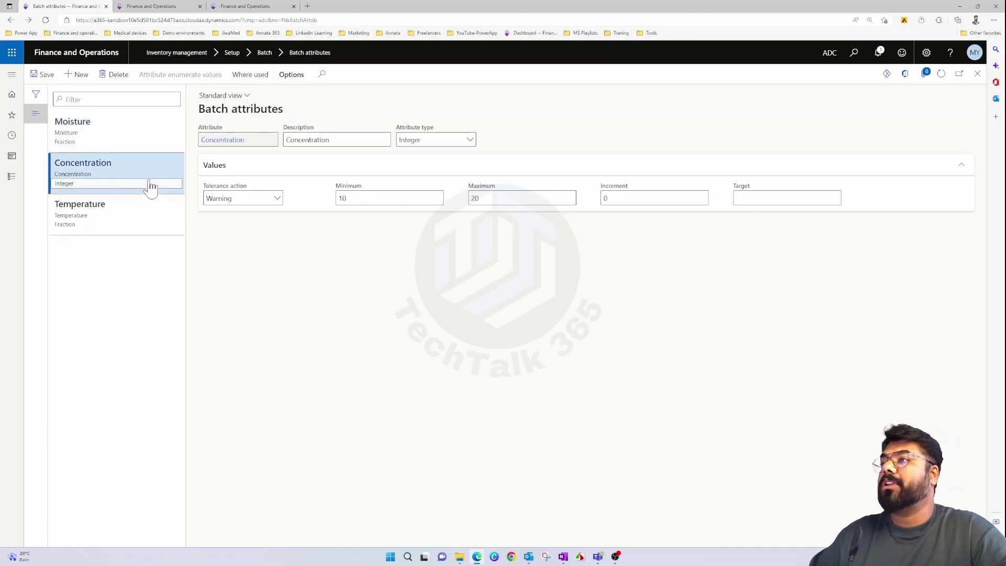
left_click(152, 226)
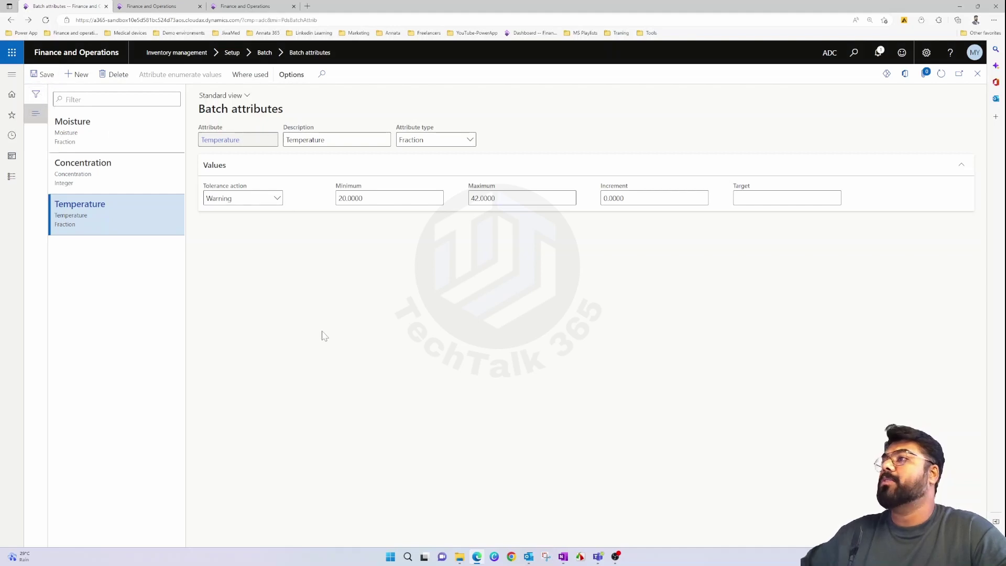
left_click(154, 192)
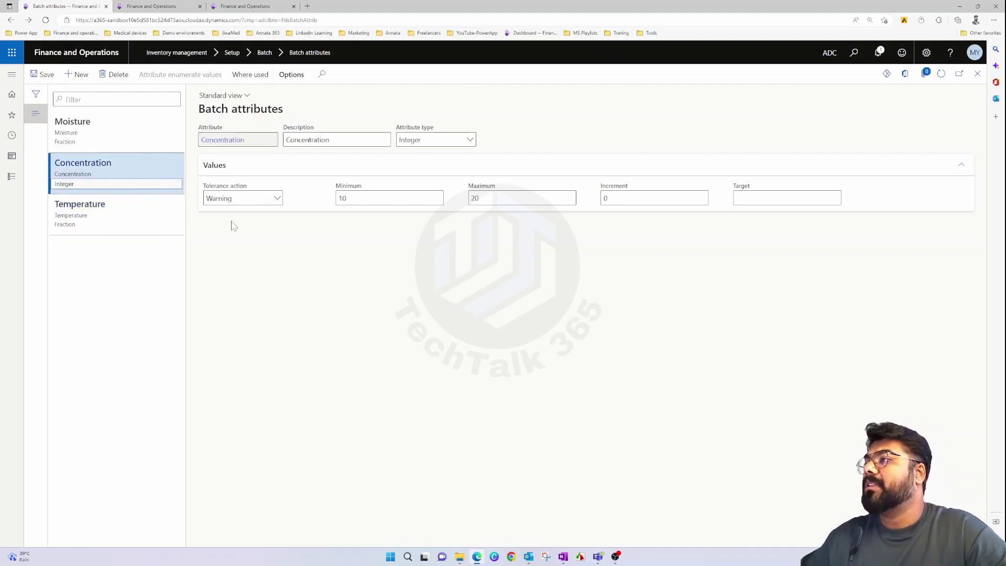
key("Up")
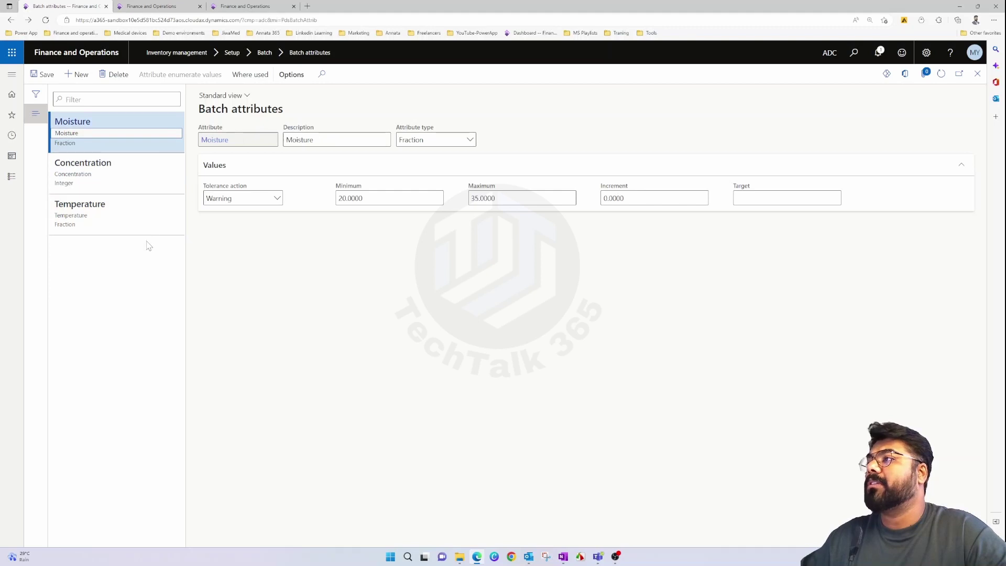
left_click(140, 227)
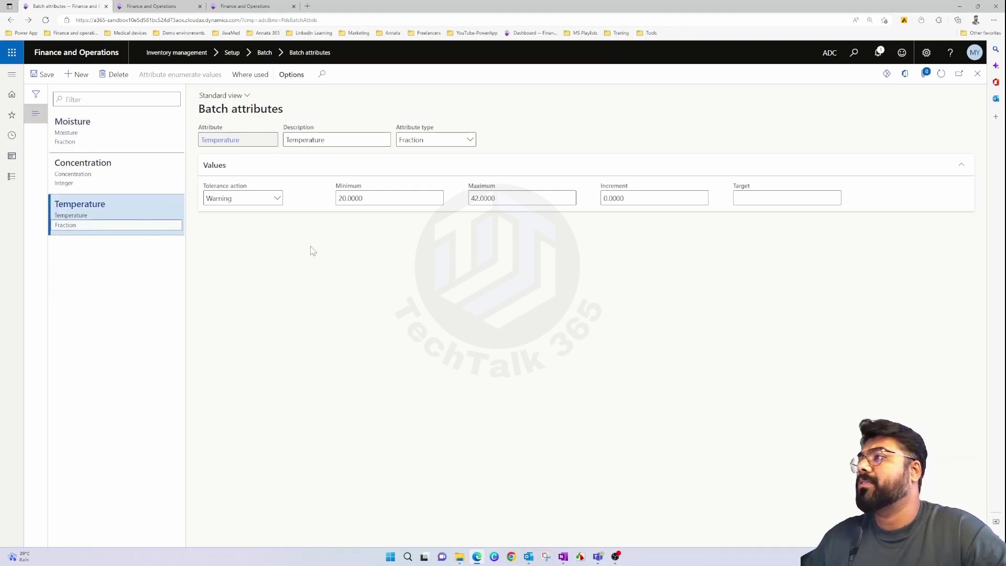
left_click(42, 79)
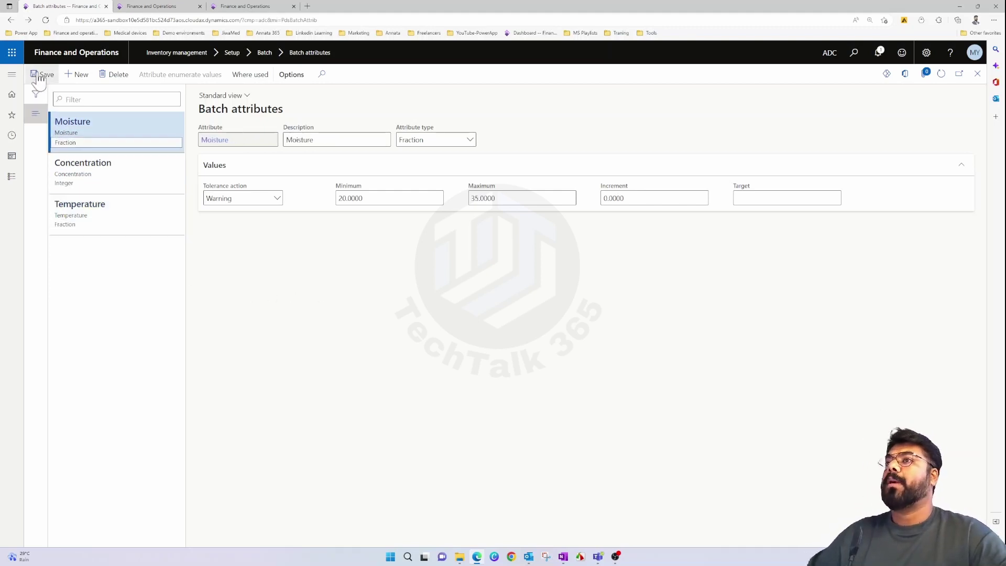
left_click(978, 74)
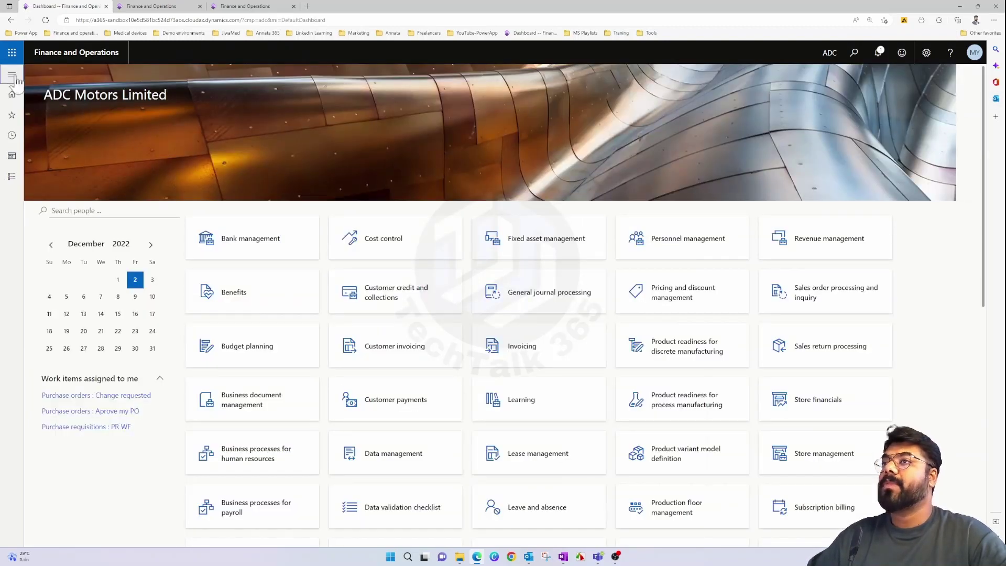
Open the Batch attribute groups page from the batch setup of Inventory management.
left_click(11, 74)
left_click_drag(502, 548, 943, 547)
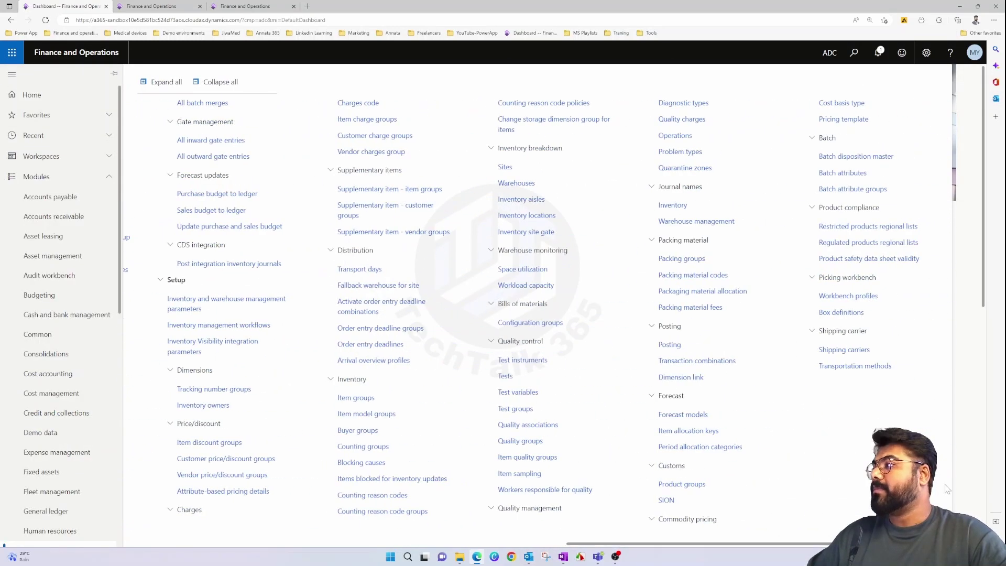
left_click(860, 199)
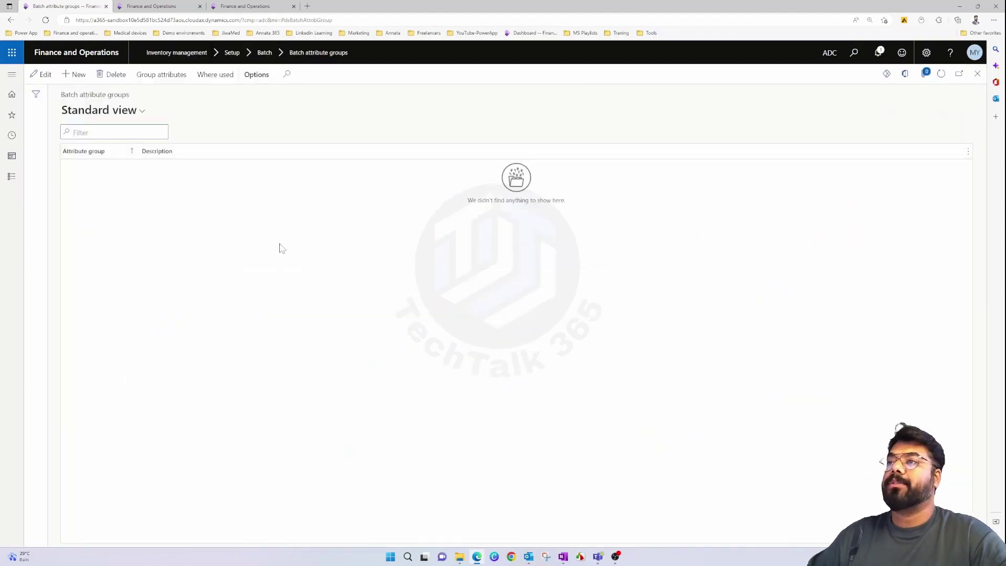
Create a batch attribute group named Charcteristics, copy its name into the description, and save it.
left_click(76, 74)
left_click(132, 186)
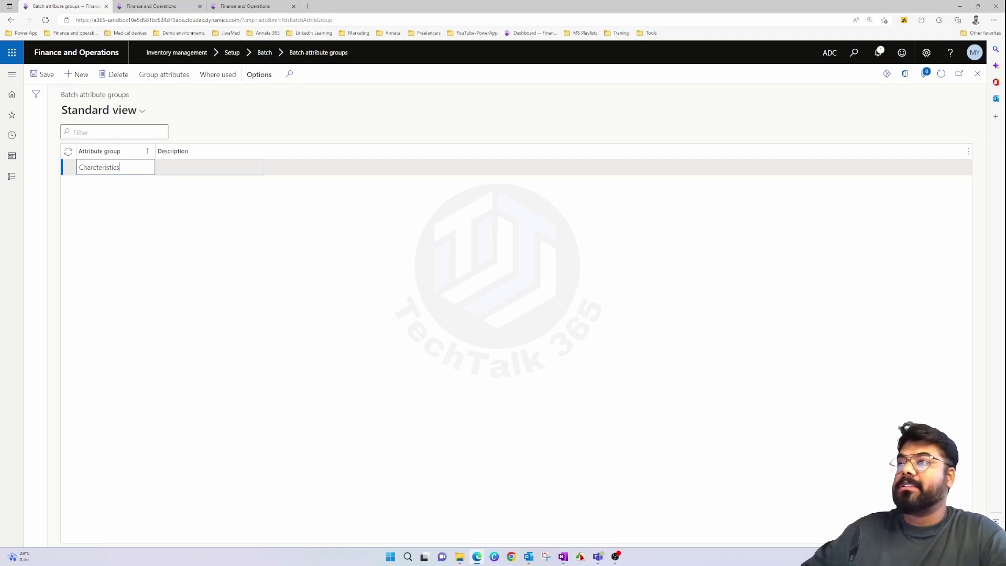
left_click(115, 167)
key("ctrl+c")
key("Tab")
key("ctrl+v")
left_click(44, 74)
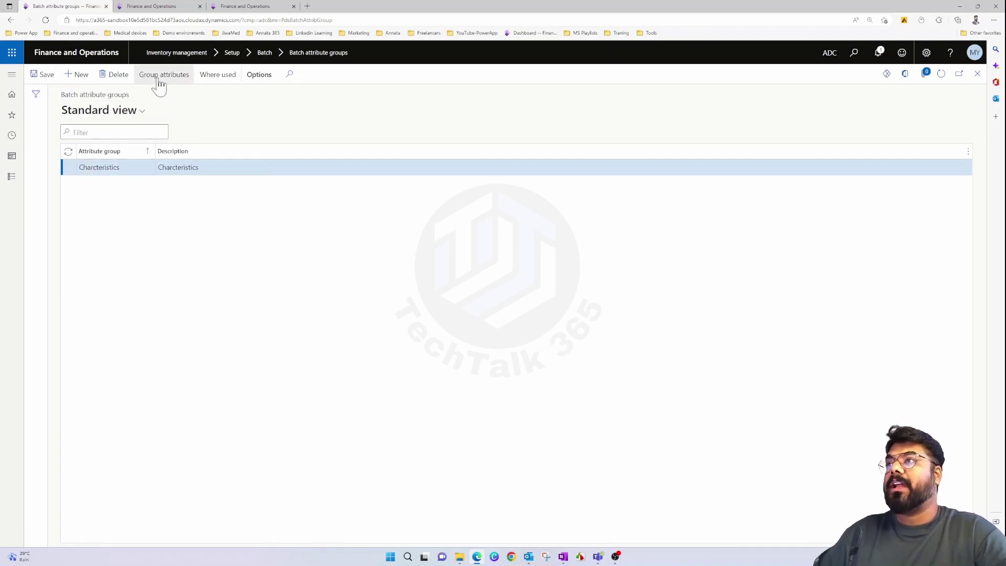
Add the Moisture and Temperature attributes to the Charcteristics group, keeping the Warning tolerance action.
left_click(78, 74)
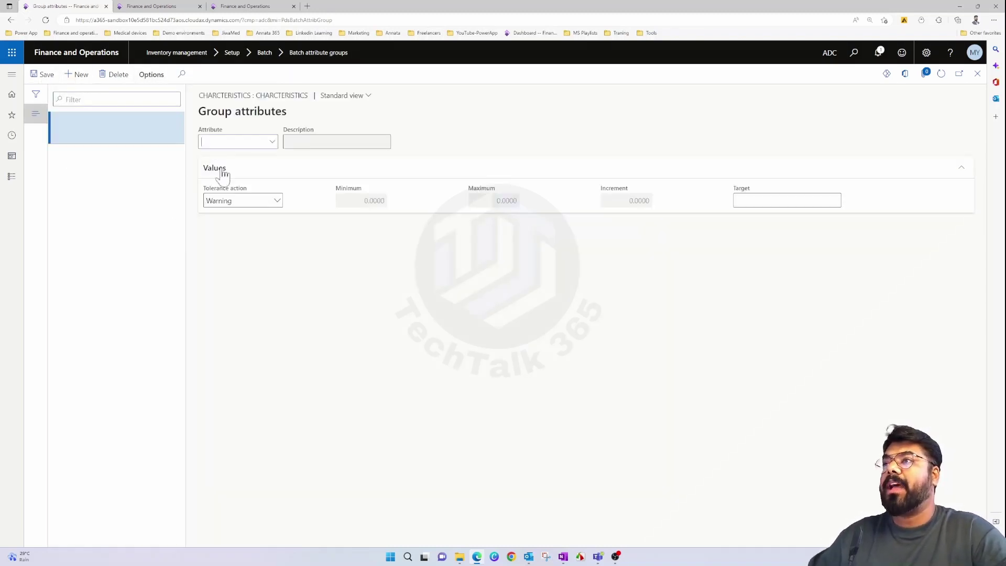
left_click(272, 142)
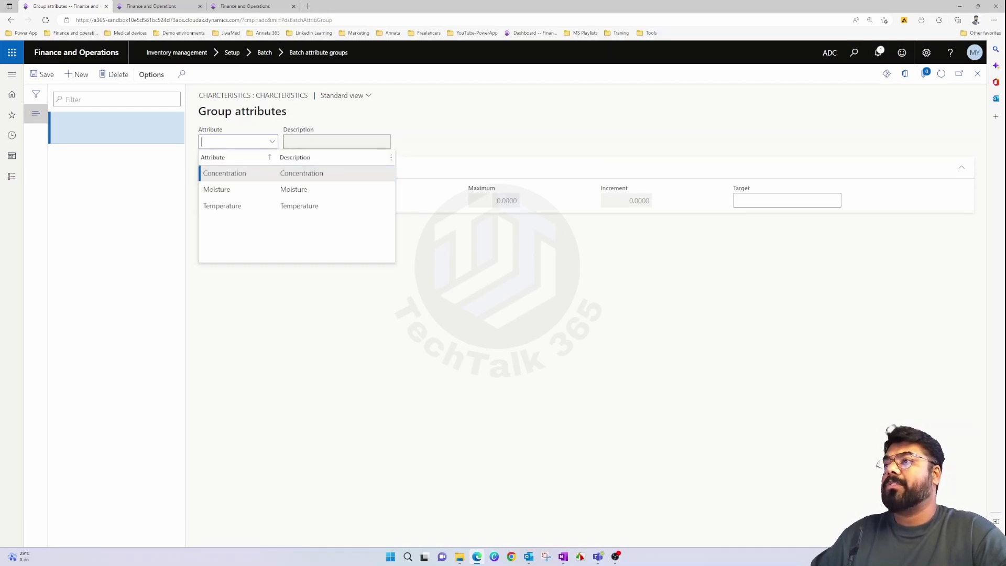
left_click(283, 189)
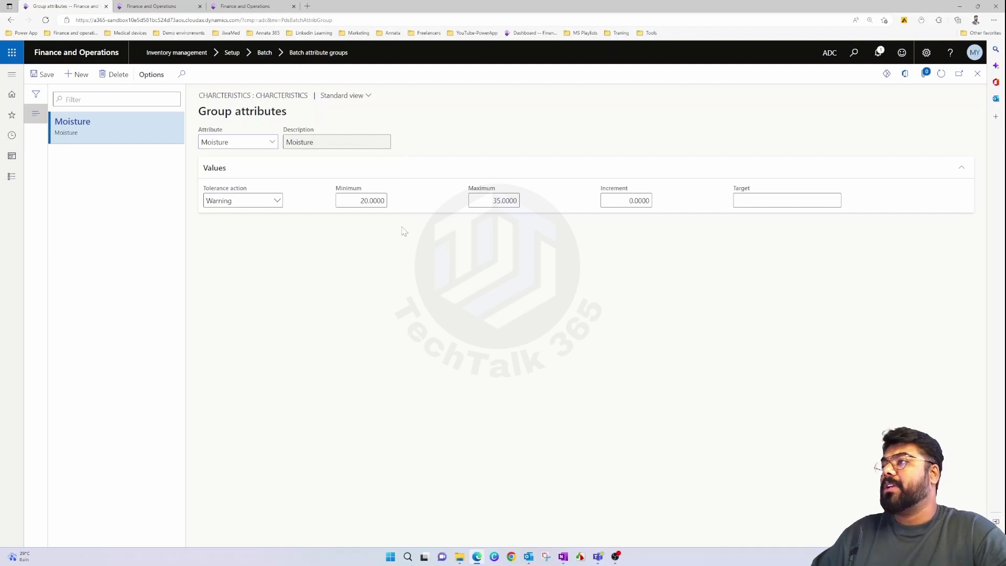
left_click(77, 74)
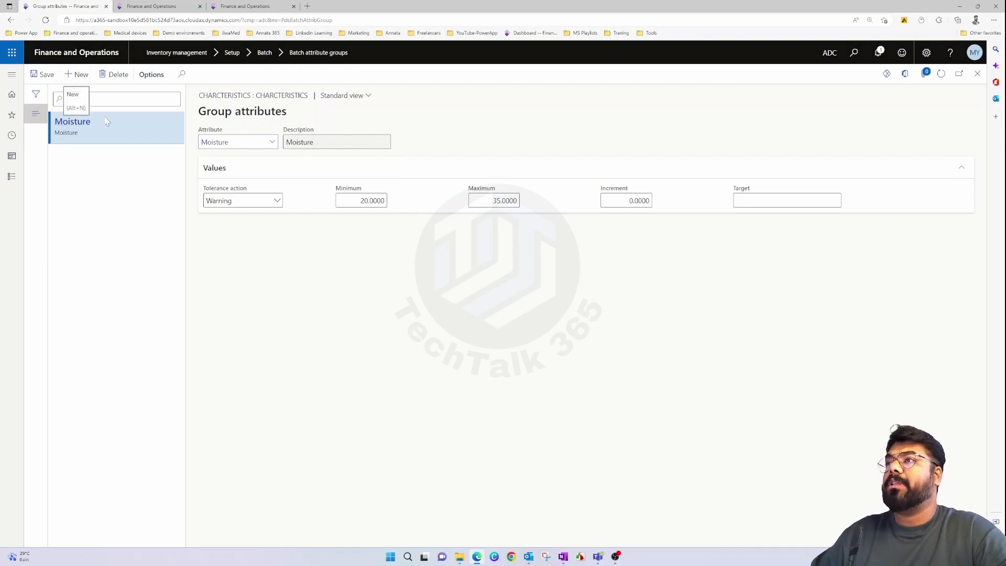
left_click(270, 142)
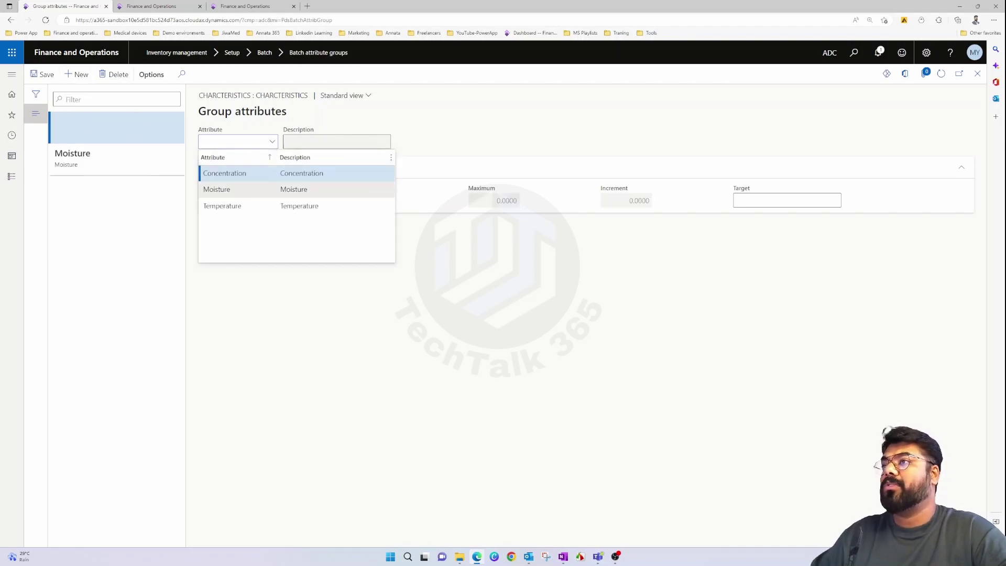
left_click(223, 206)
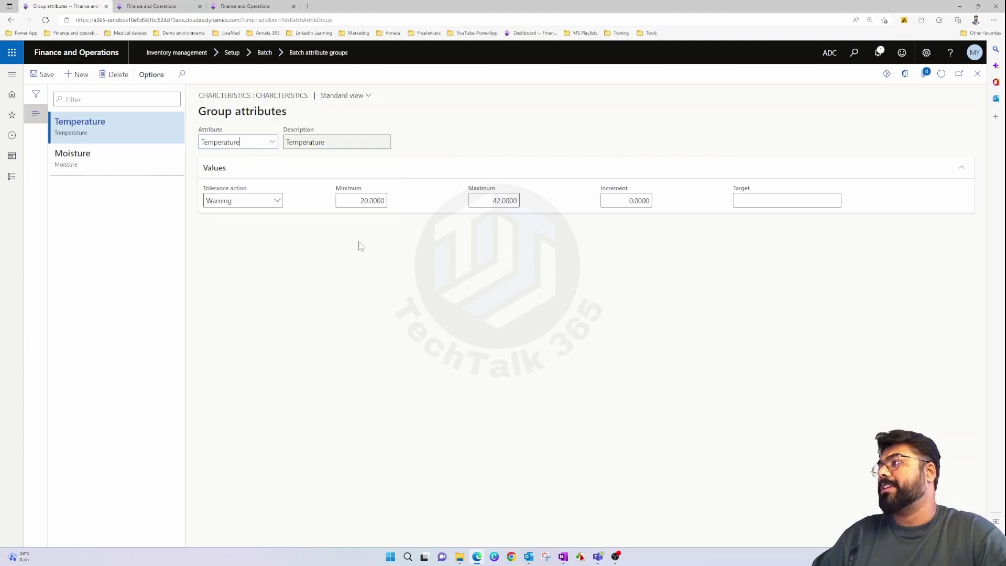
Add the Concentration attribute to the Charcteristics group, then save and close the group pages.
left_click(76, 74)
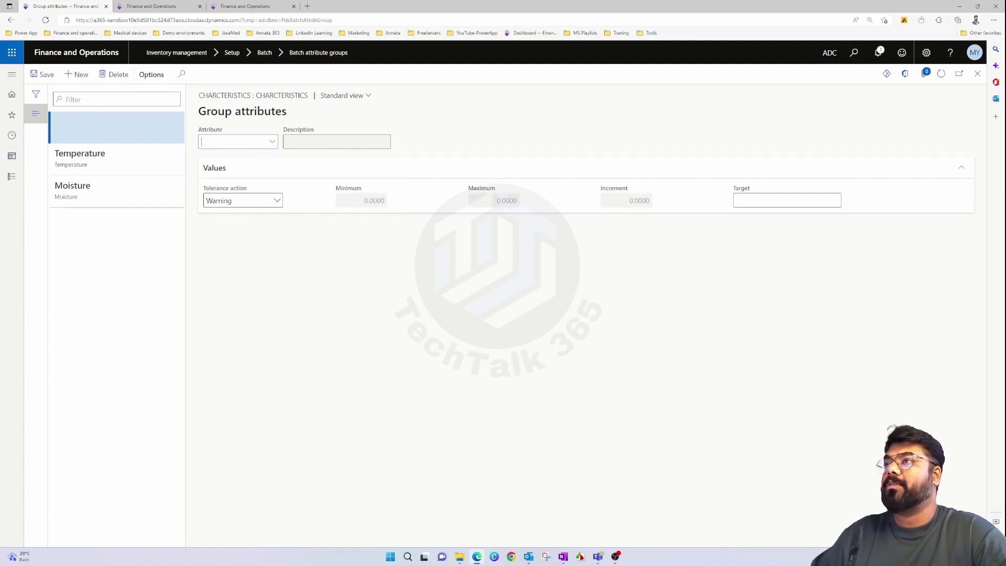
left_click(271, 142)
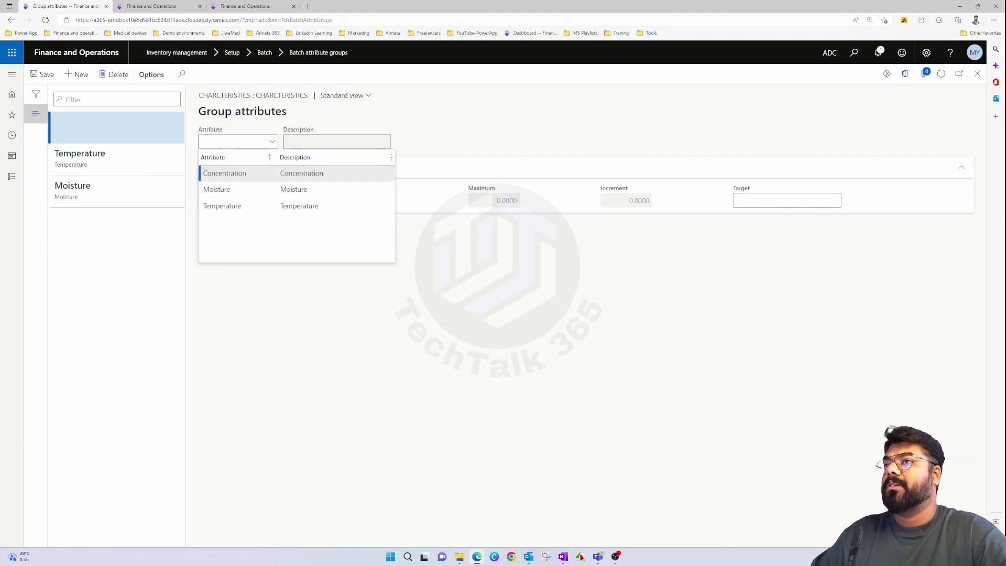
left_click(230, 173)
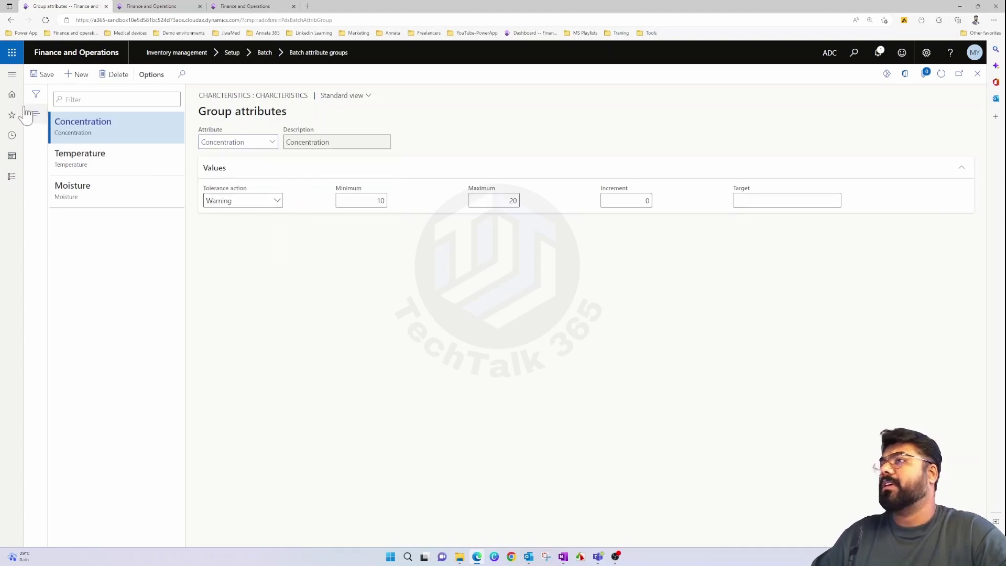
left_click(47, 74)
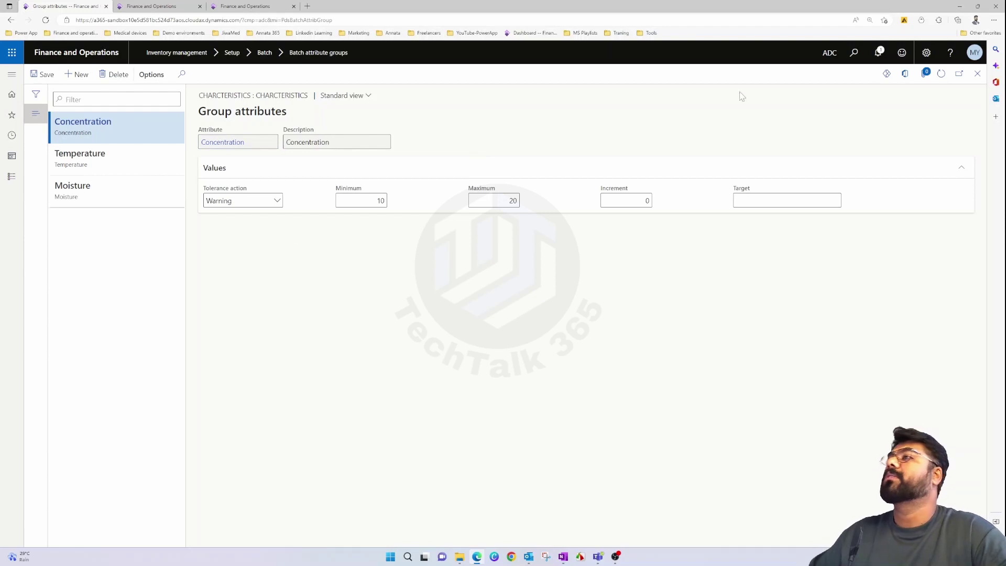
left_click(978, 74)
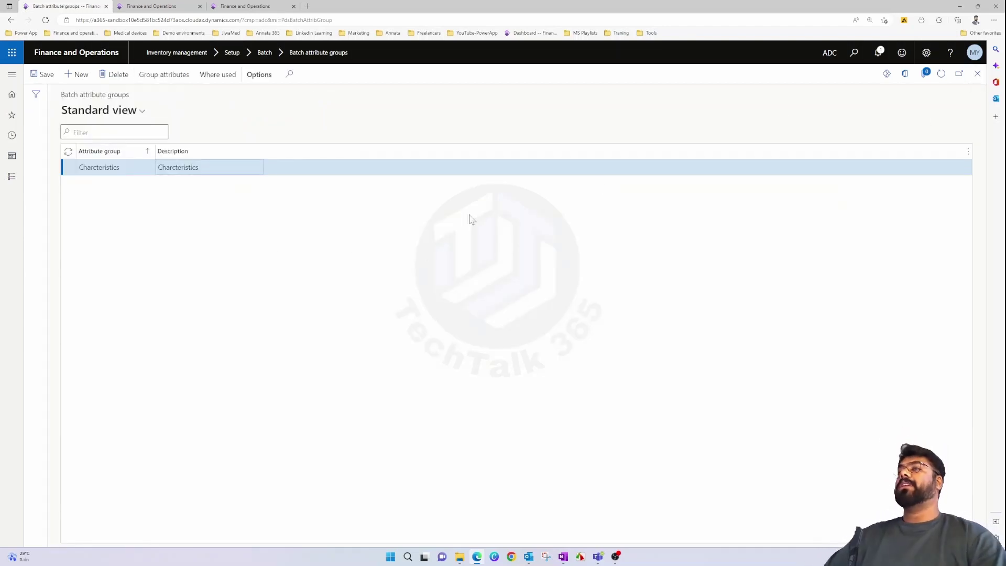
left_click(977, 73)
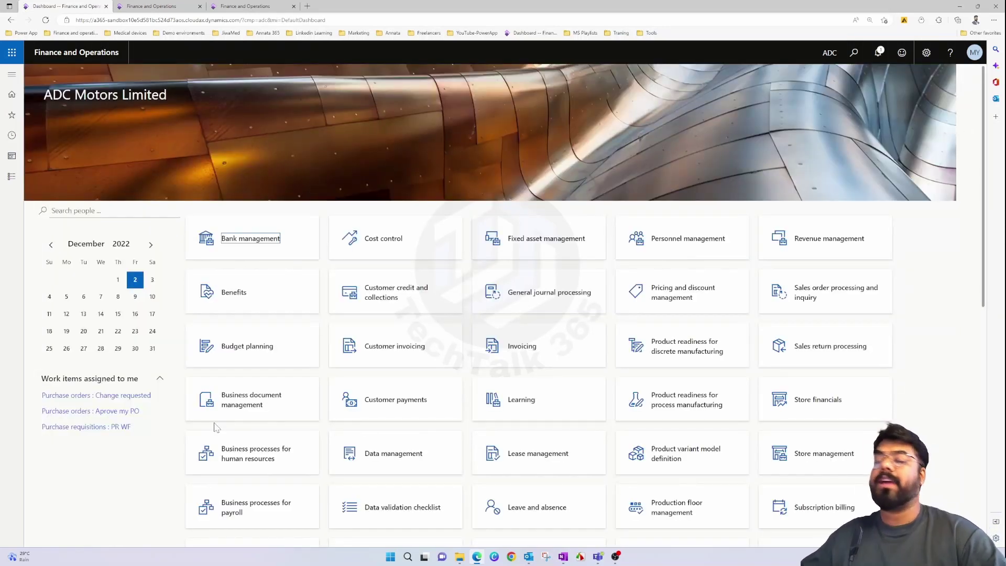
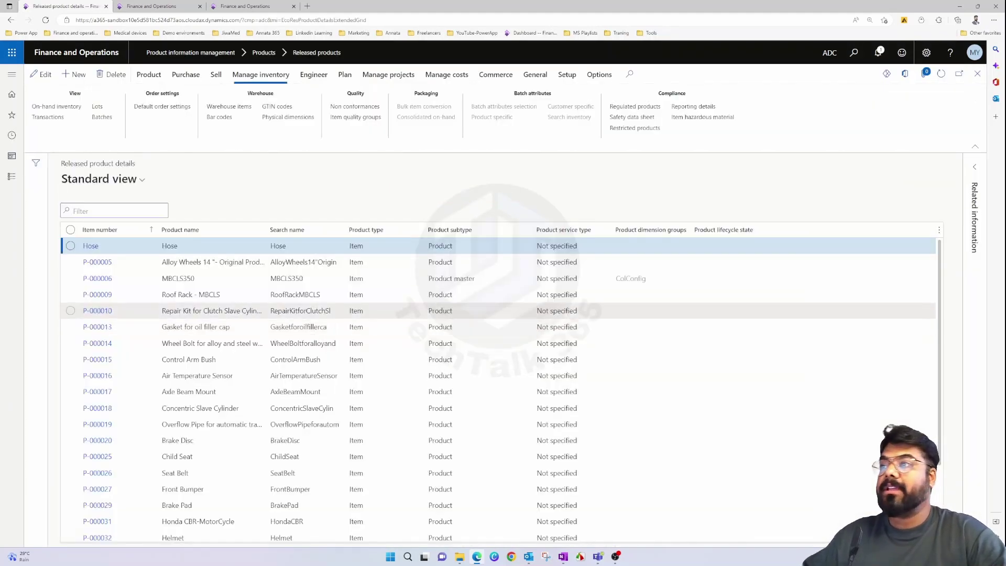
Open released product Z0001, check the settings of its tracking dimension group, and return to the product.
scroll(498, 335, "down", 15)
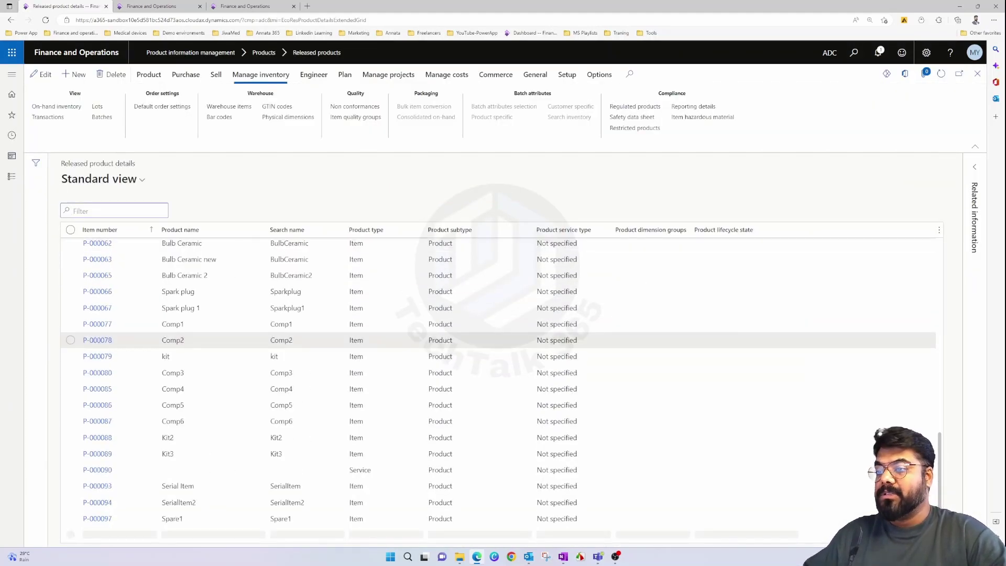
left_click(102, 537)
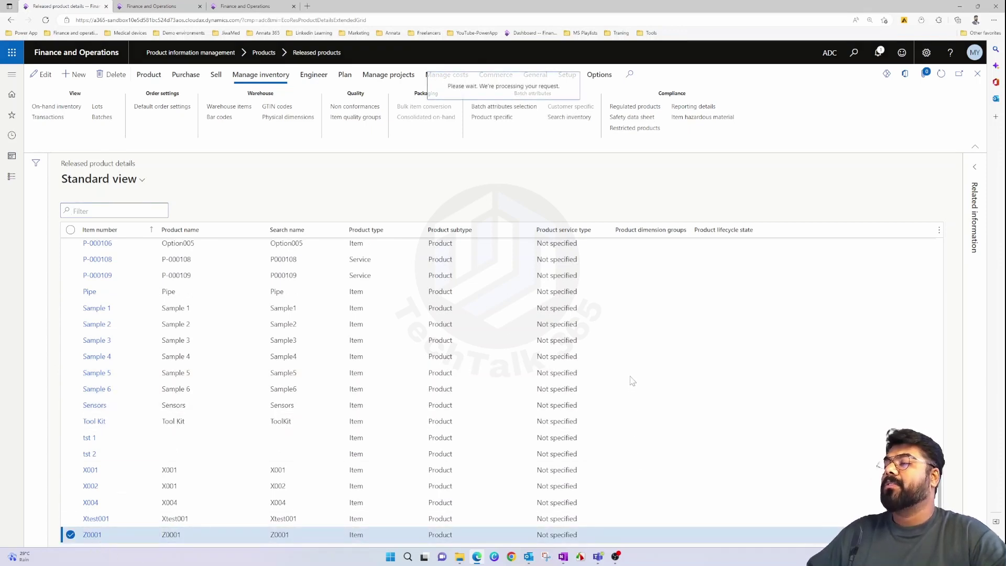
left_click(93, 536)
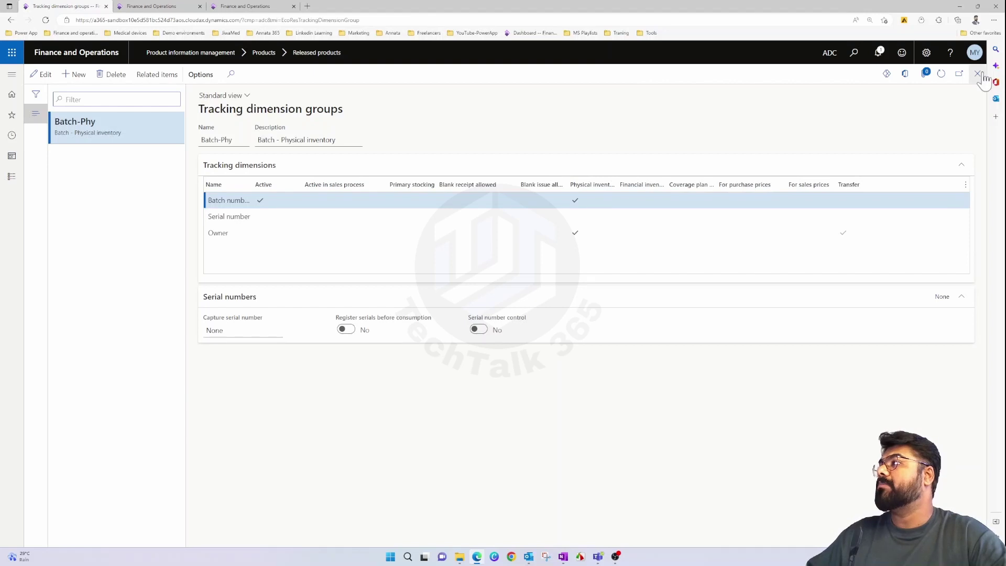
key("Escape")
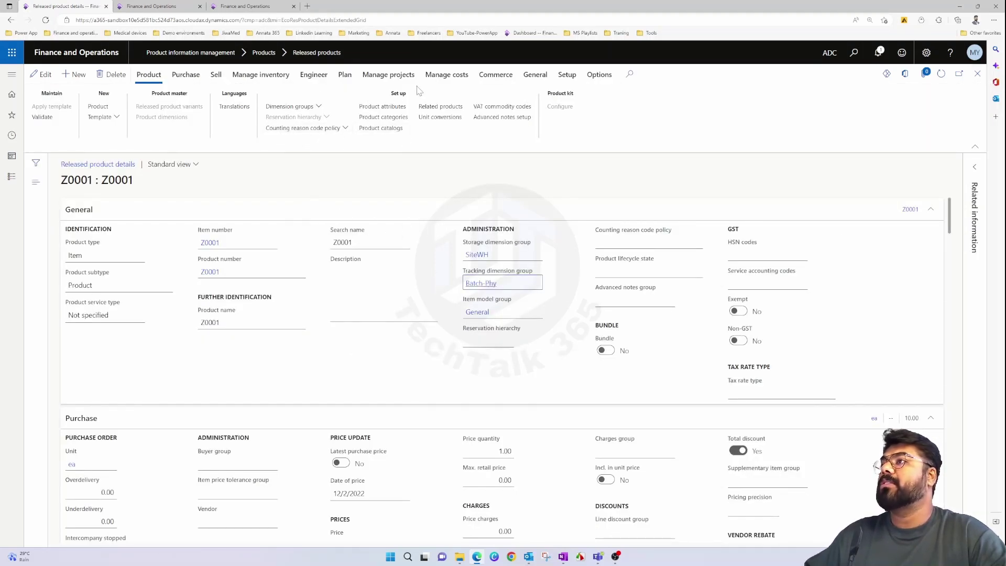
Start a product-specific batch attribute record for Z0001 and review the attributes available under the Table code.
left_click(275, 75)
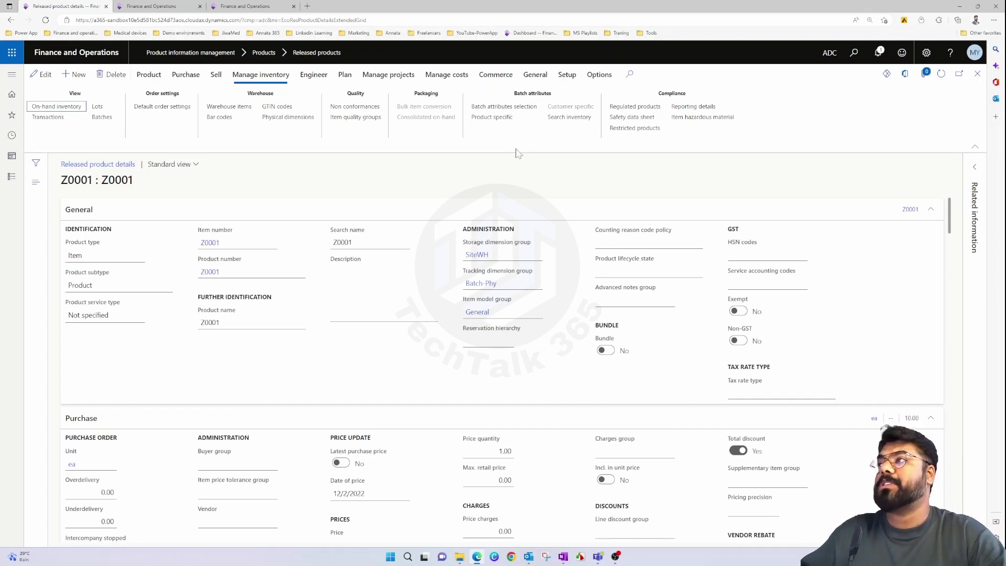
left_click(491, 117)
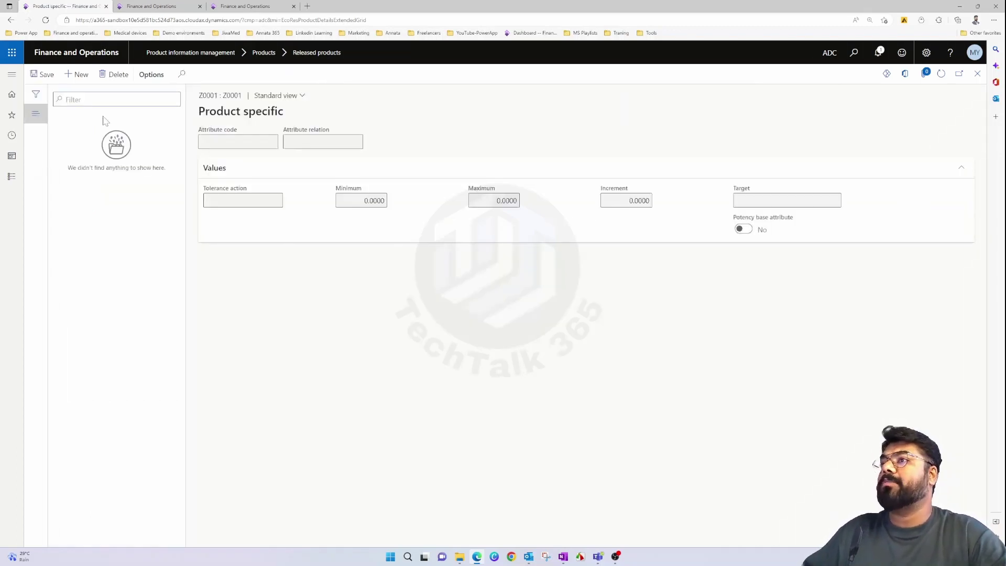
left_click(76, 74)
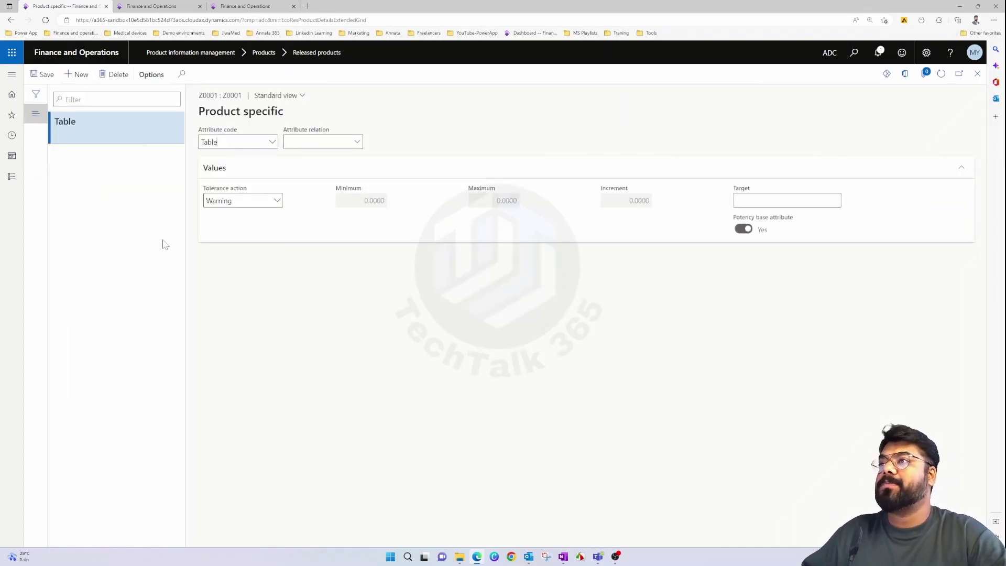
left_click(272, 143)
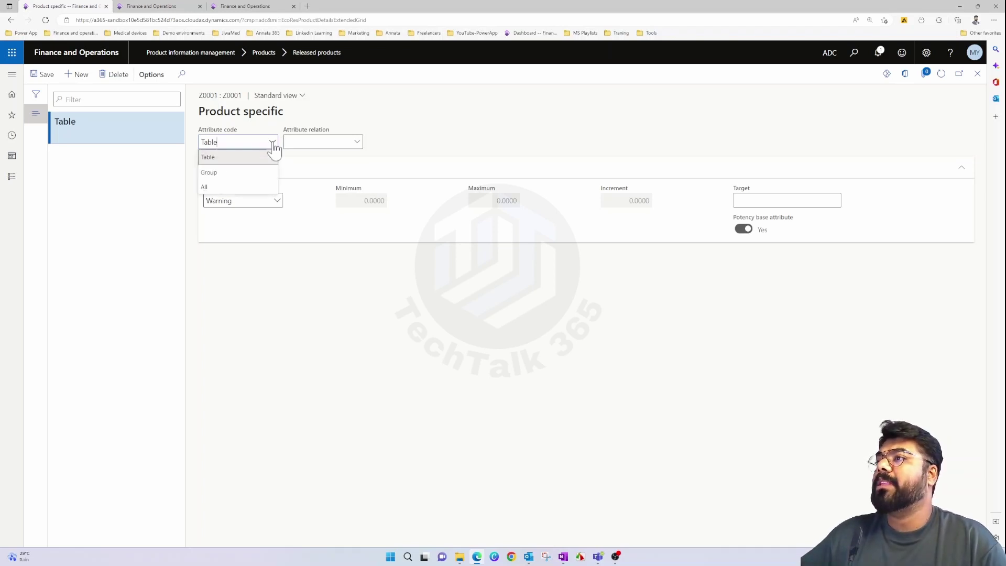
left_click(274, 143)
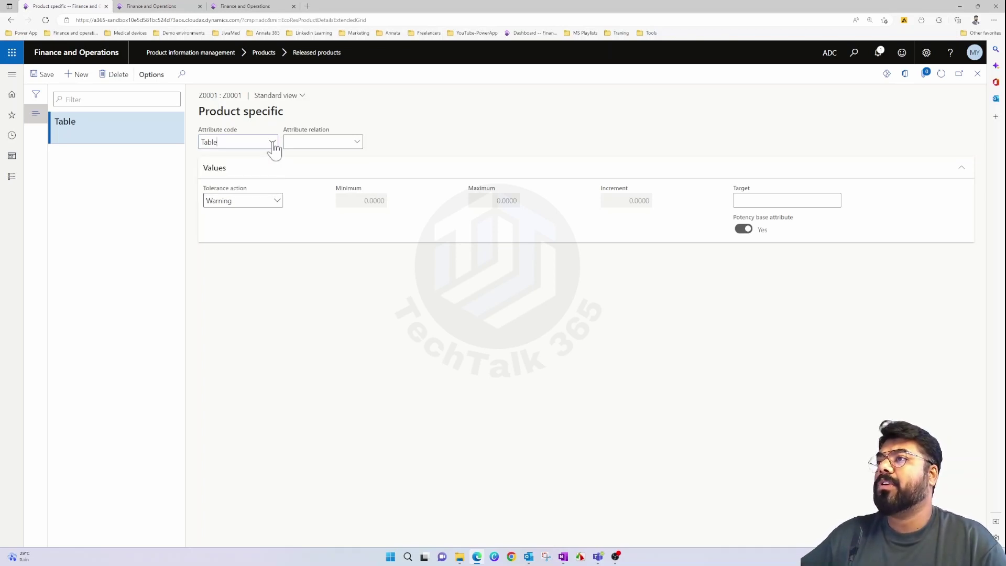
left_click(358, 142)
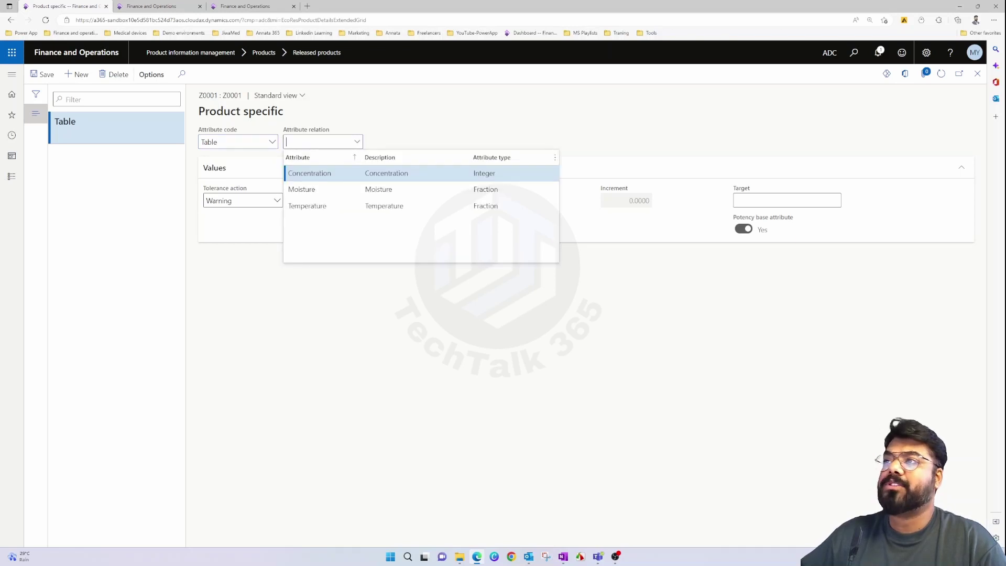
Set the product-specific record's attribute code to Group and its relation to Charcteristics, then close the page.
left_click(272, 143)
left_click(236, 163)
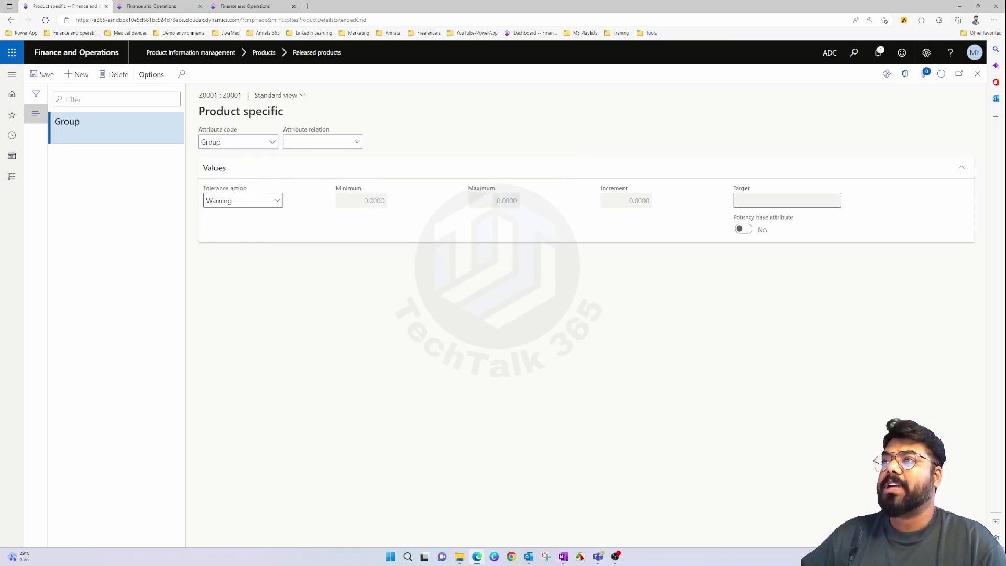
left_click(356, 142)
left_click(320, 171)
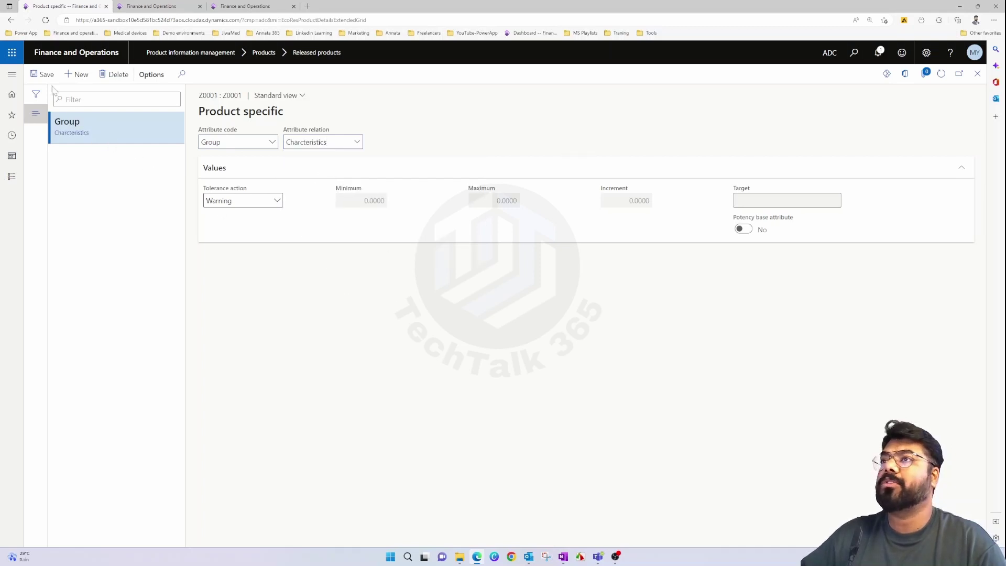
left_click(978, 73)
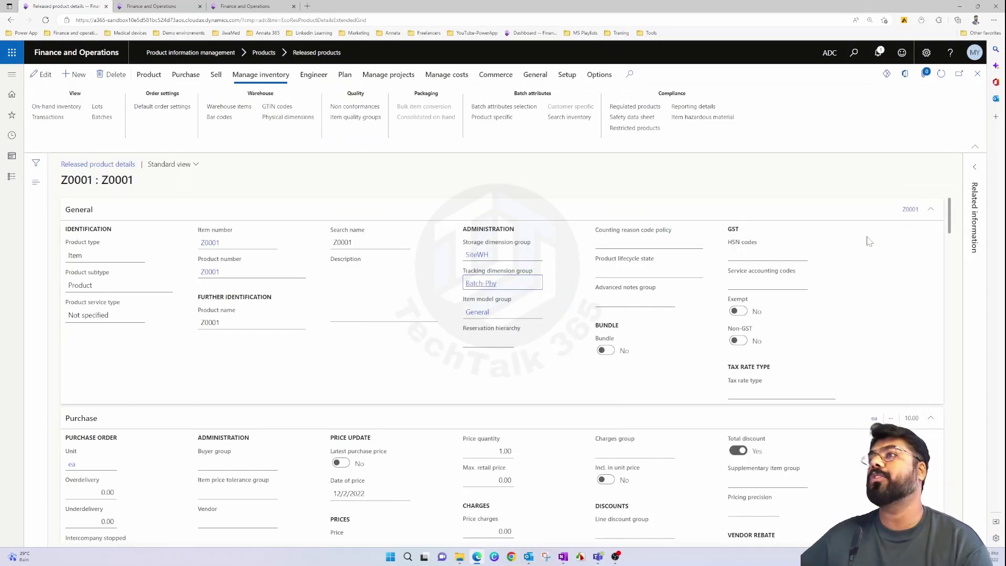
Create a new batch numbered ZB0001 for product Z0001.
left_click(100, 119)
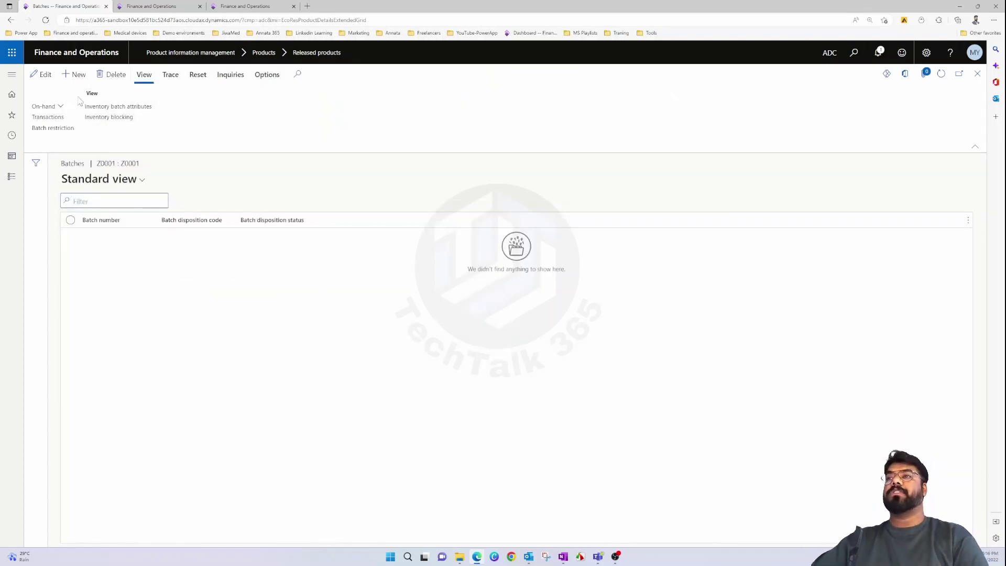
left_click(76, 74)
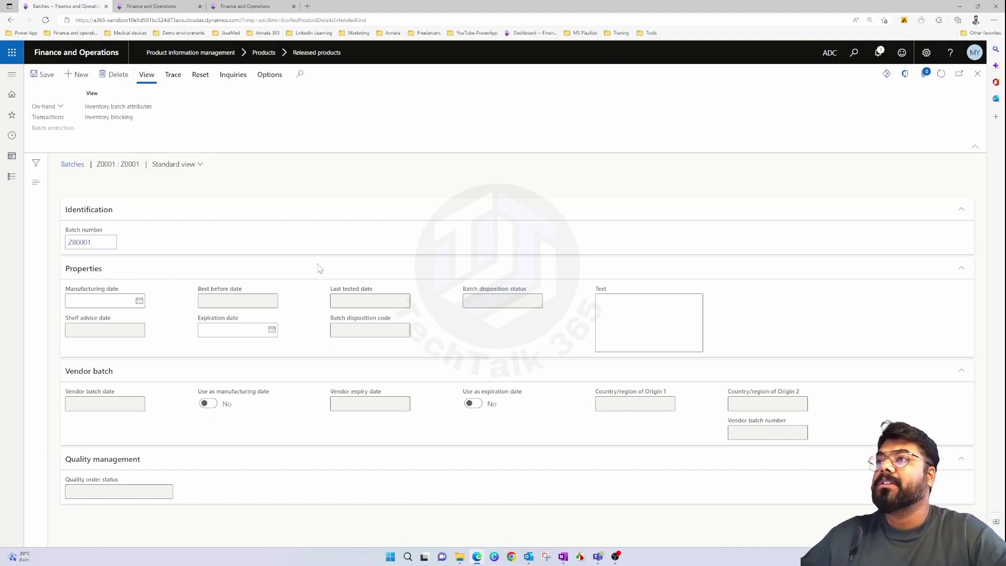
Load the item attributes for batch ZB0001, set Concentration to 15, Moisture to 25 and Temperature to 37, and save the values.
left_click(143, 108)
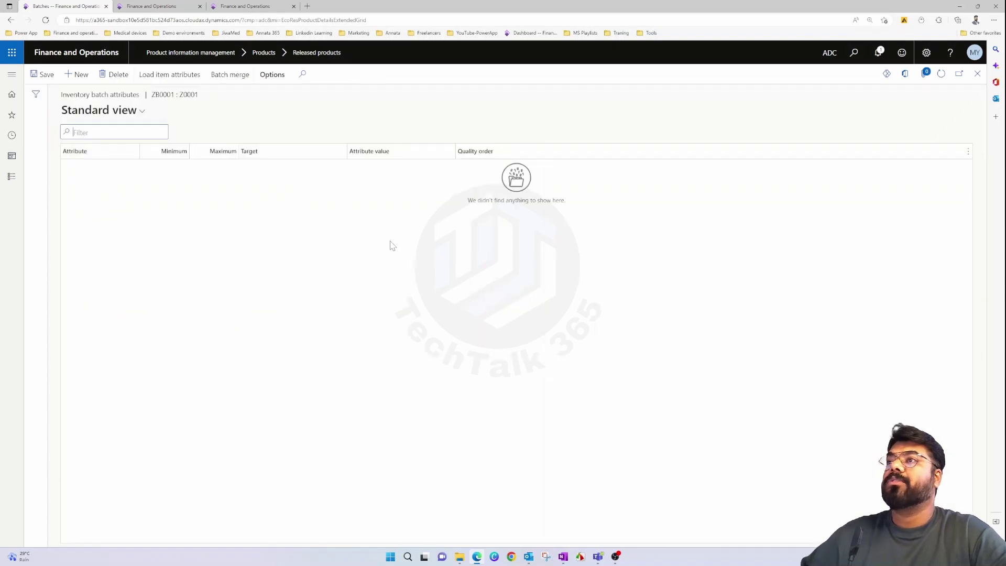
left_click(170, 75)
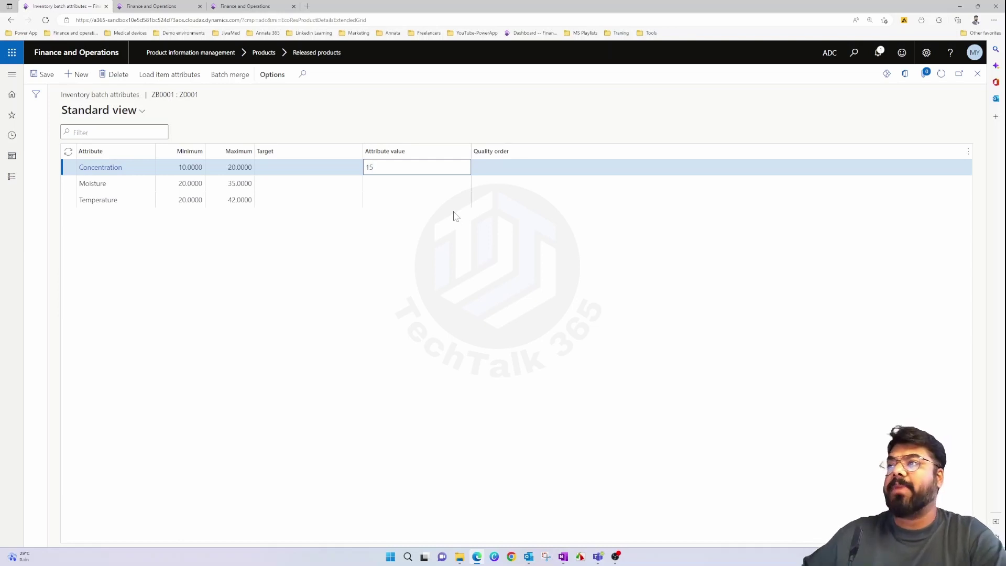
key("Down")
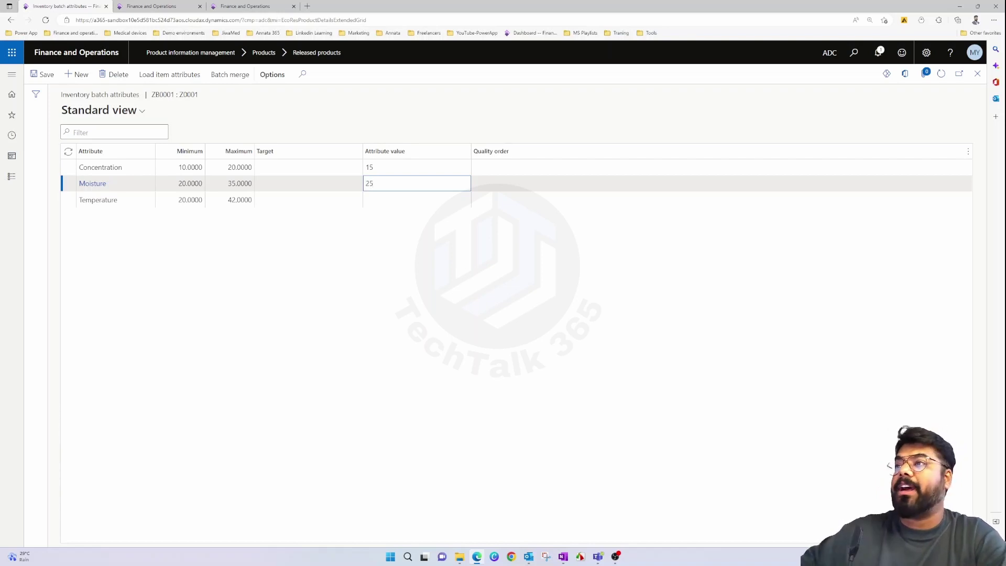
key("Down")
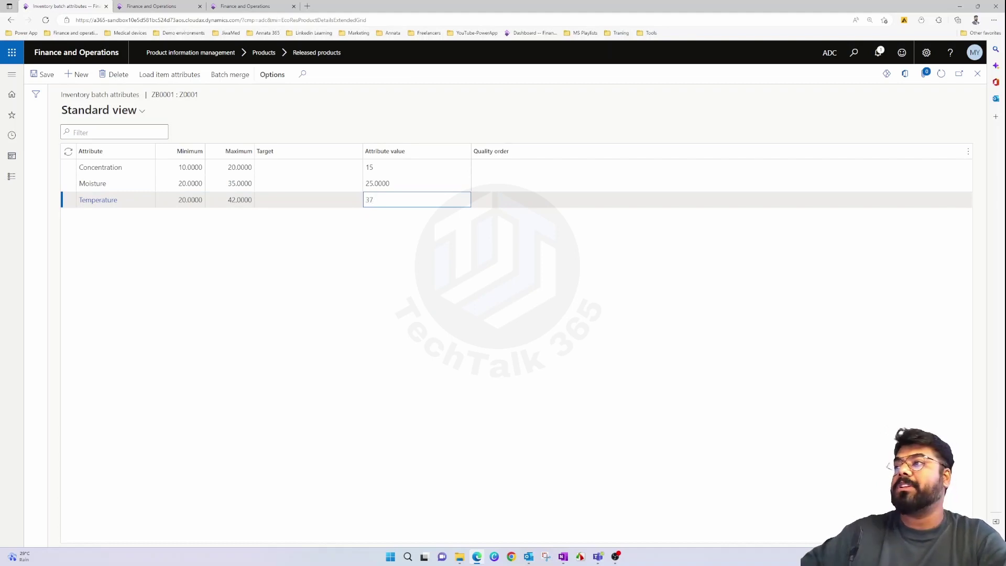
left_click(436, 292)
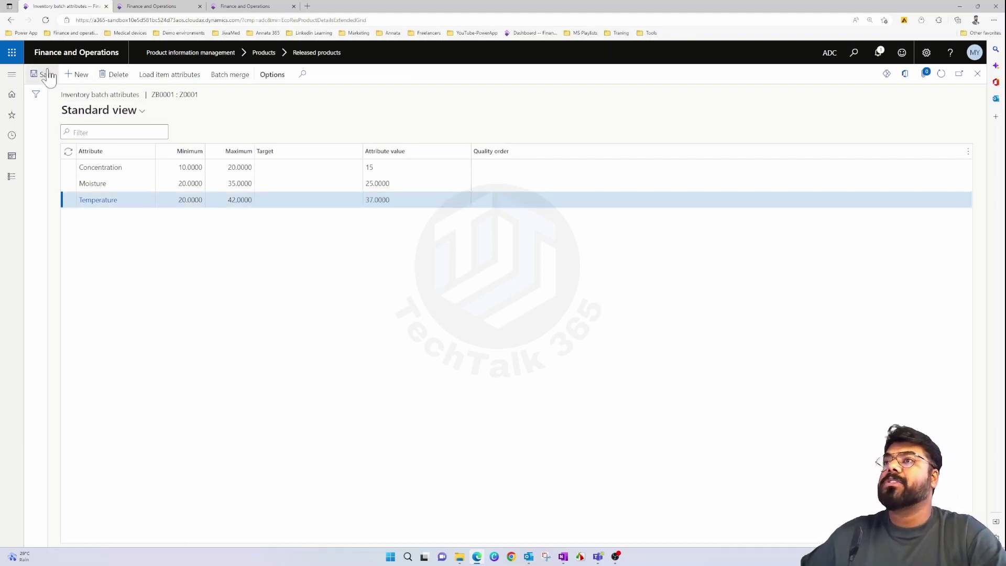
left_click(977, 73)
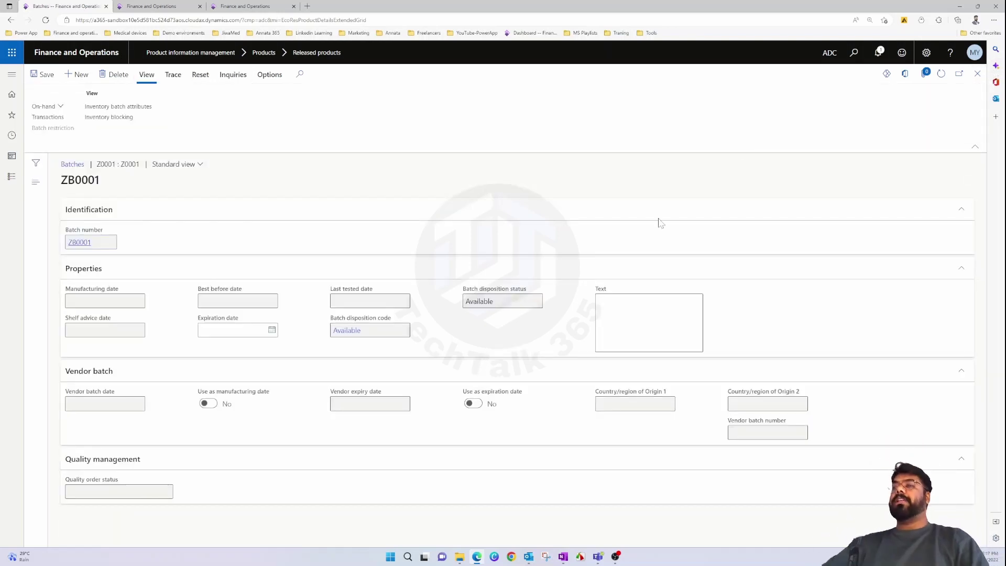
Copy batch number ZB0001 from the product's batch list and return to released product Z0001.
left_click(977, 74)
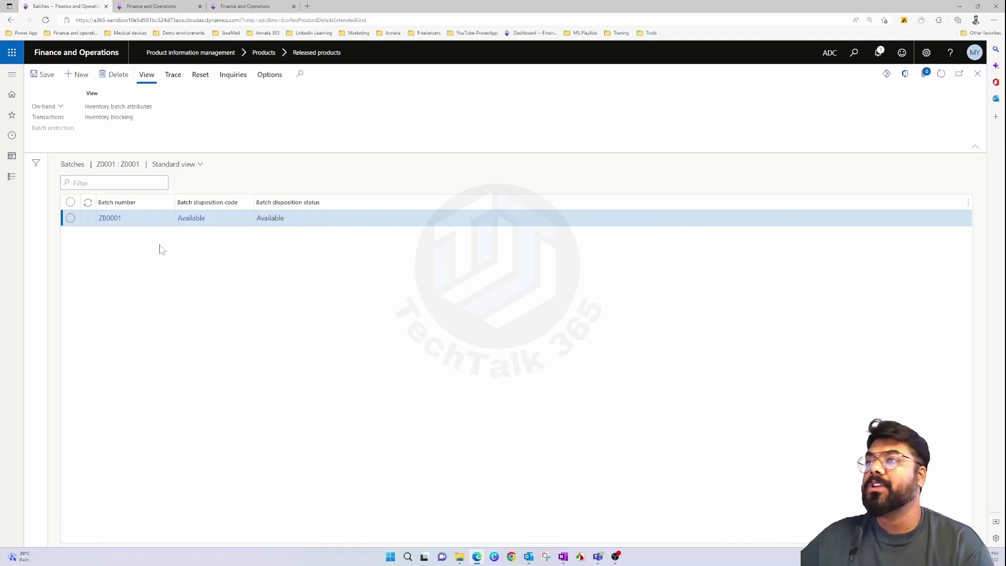
left_click_drag(126, 228, 98, 220)
right_click(106, 219)
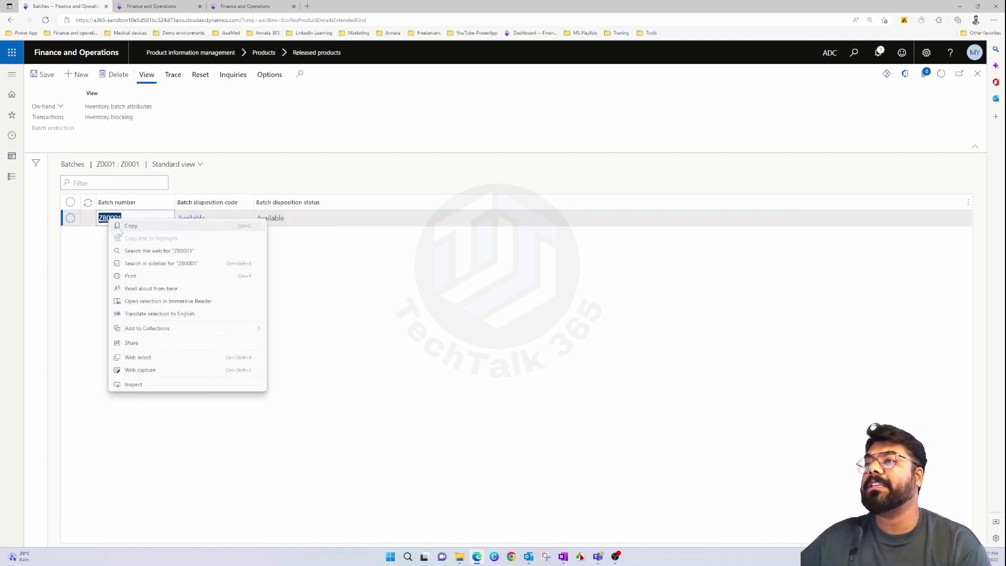
left_click(121, 225)
left_click(977, 73)
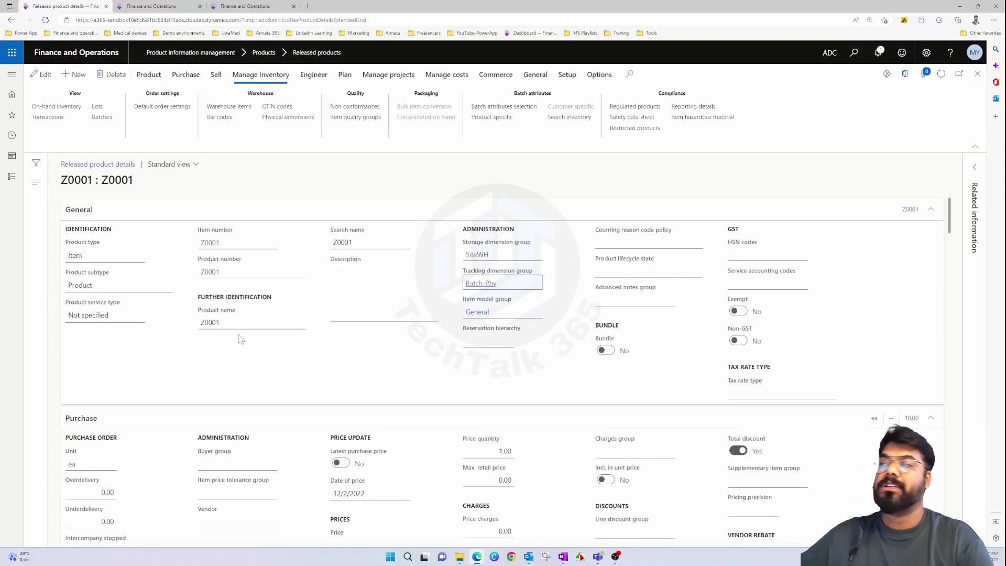
Start a new session in the YASS company and open its inventory adjustment journals.
left_click(160, 6)
left_click(574, 280)
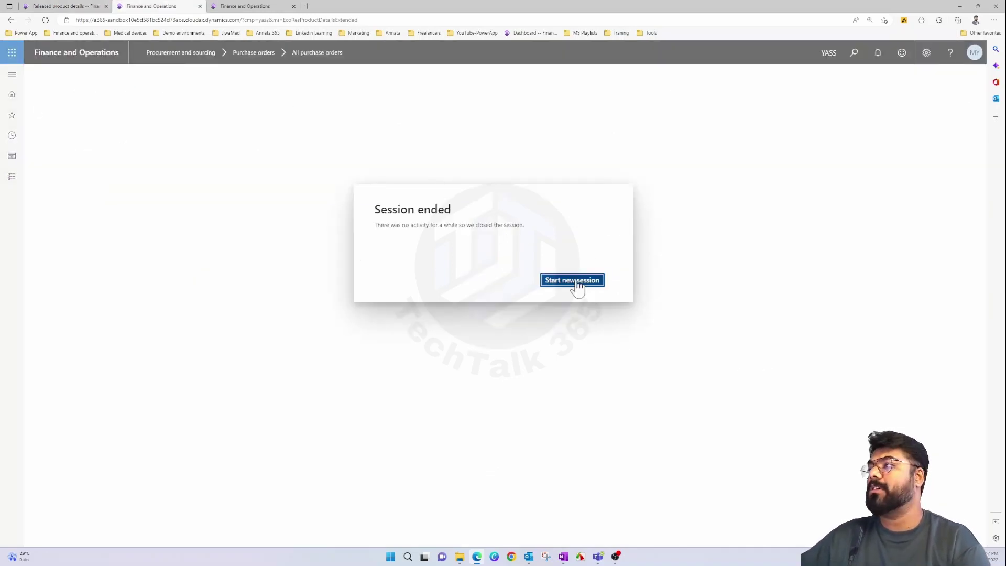
left_click(63, 6)
left_click(161, 111)
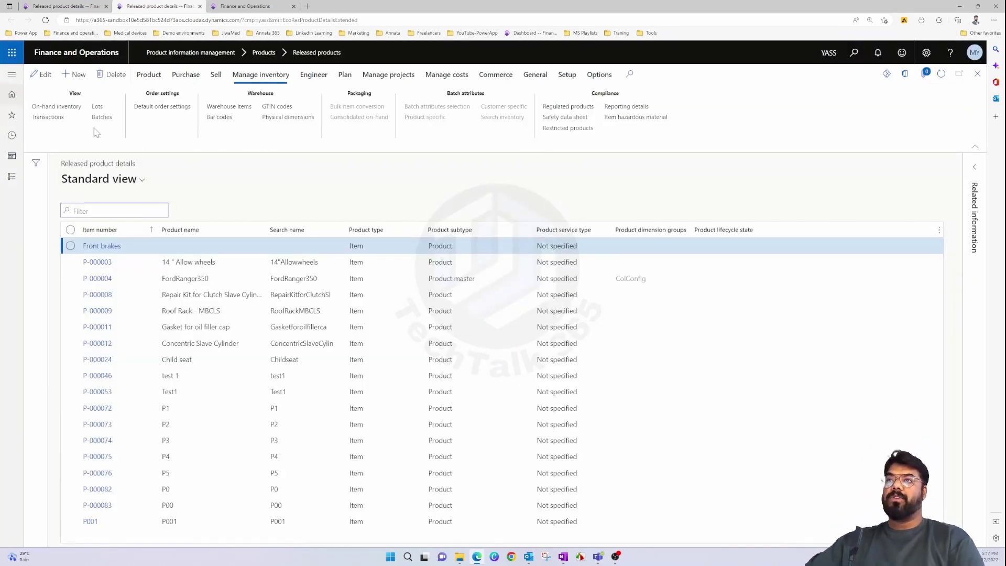
left_click(11, 74)
left_click(77, 276)
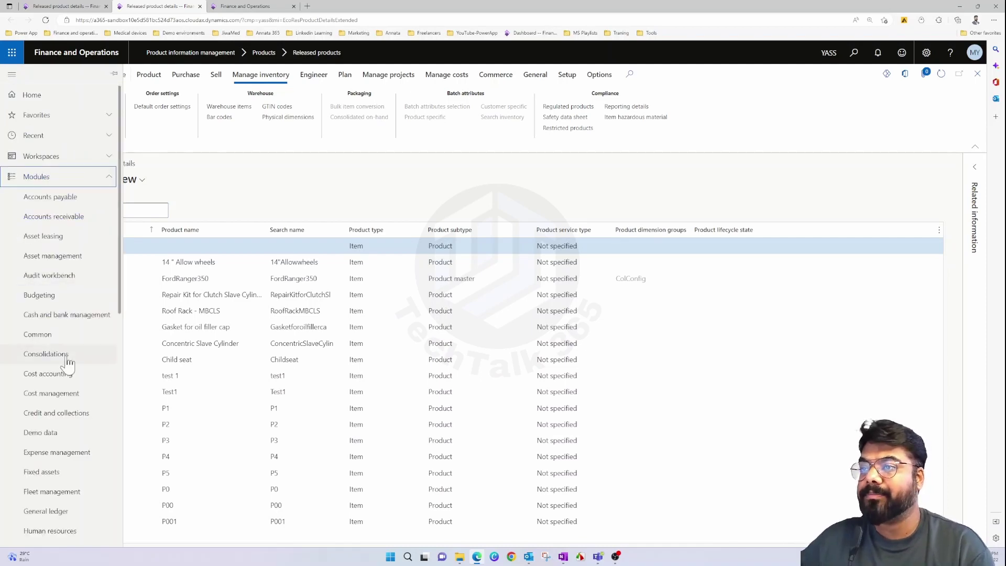
scroll(63, 399, "down", 4)
left_click(63, 343)
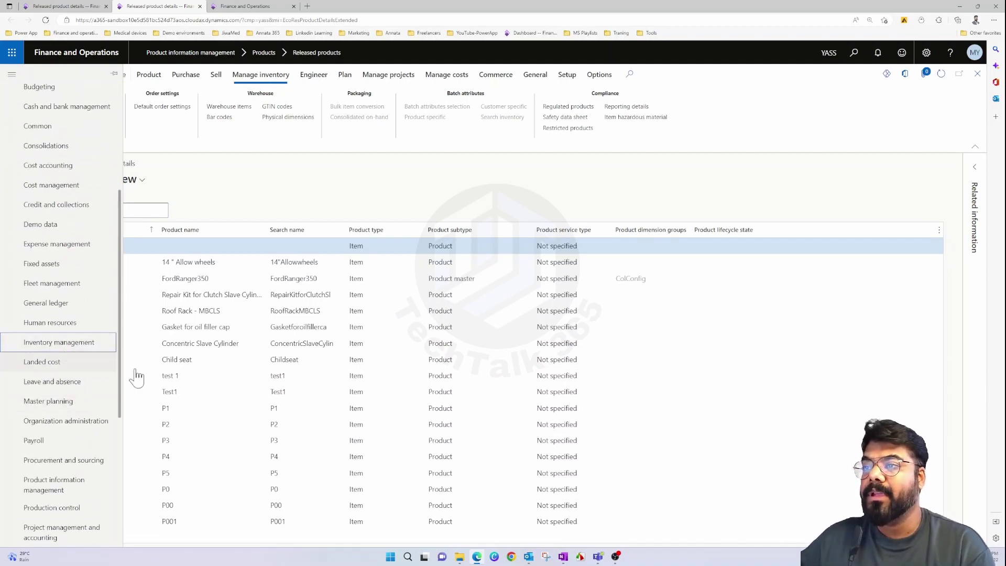
left_click(193, 348)
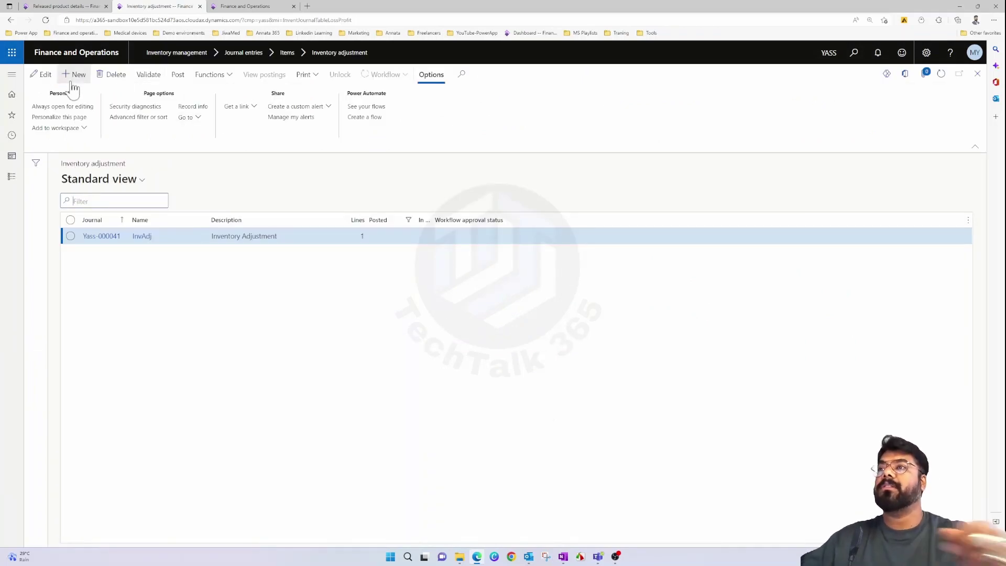
Create an InvAdj inventory adjustment journal in YASS for site 1 and warehouse CS.
key("alt+n")
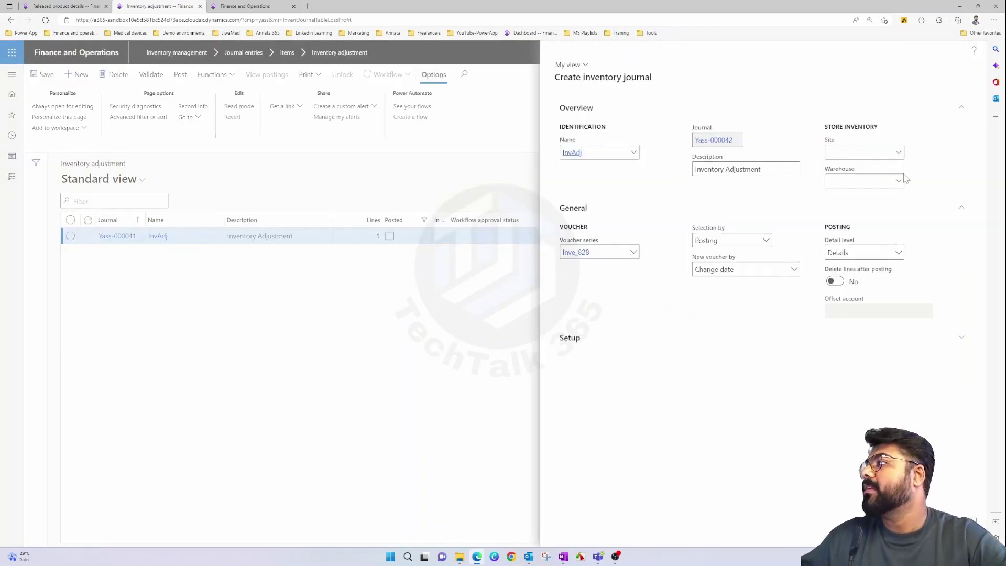
left_click(900, 183)
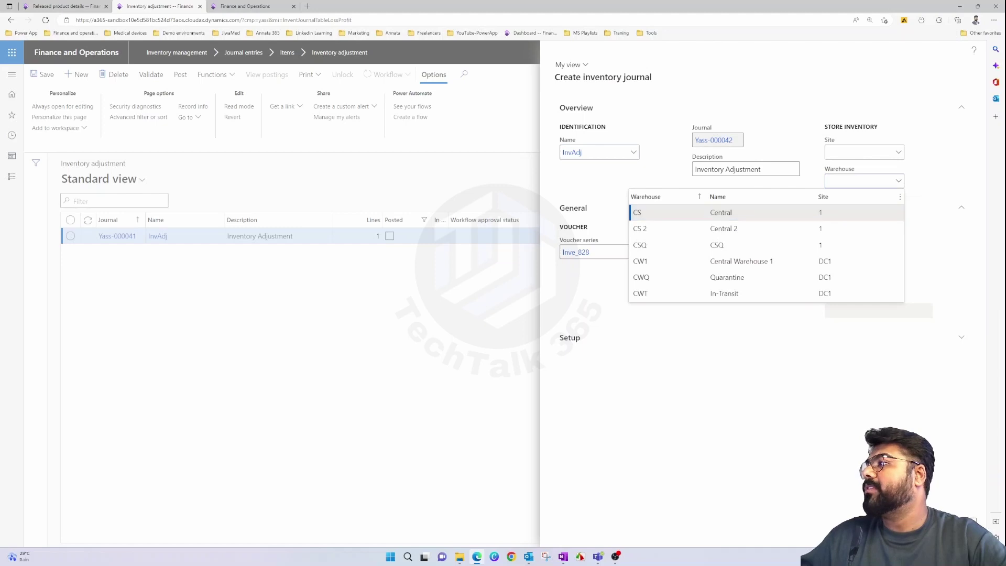
left_click(865, 211)
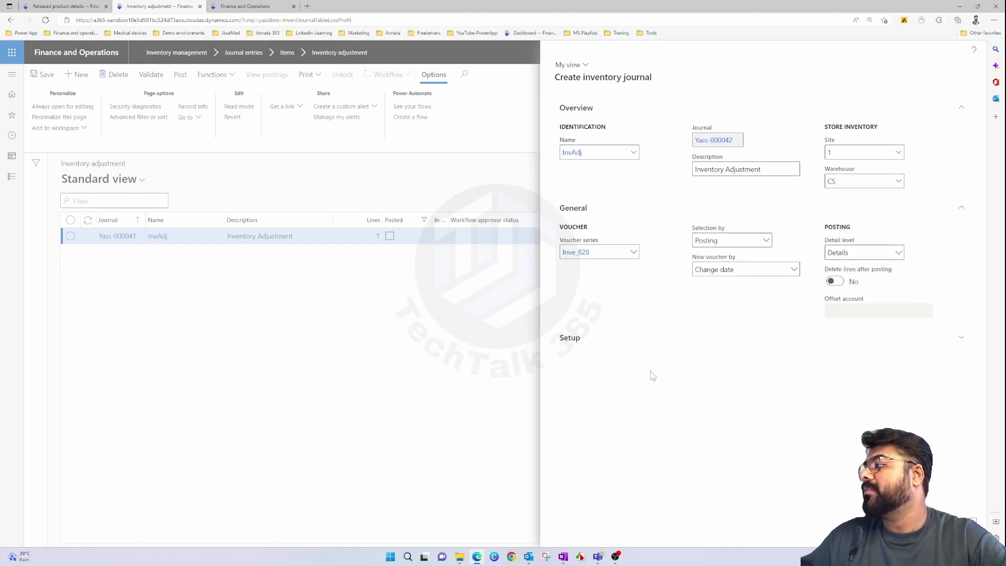
key("Return")
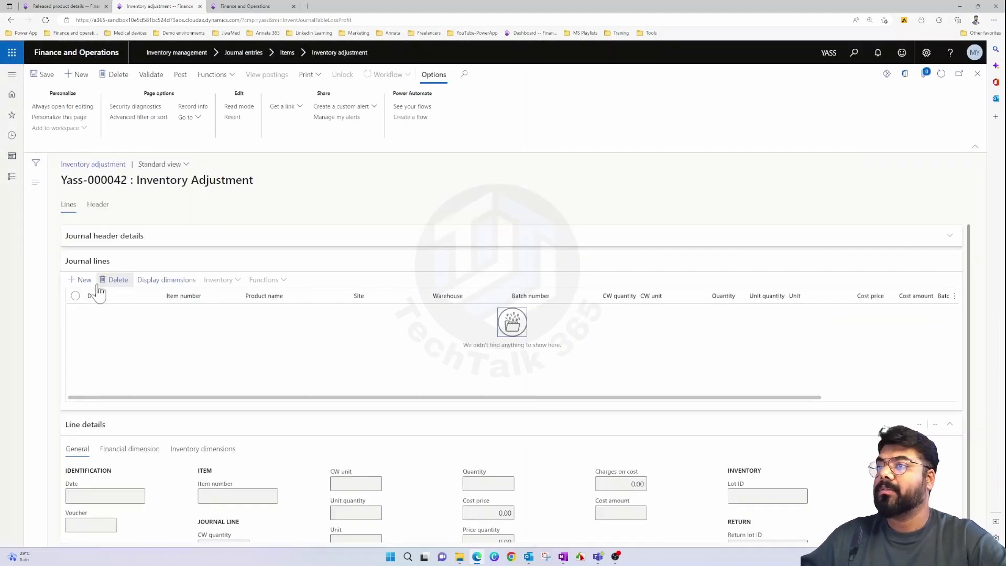
Try to add a journal line for product Z0001, checking the item number against the released product.
key("alt+n")
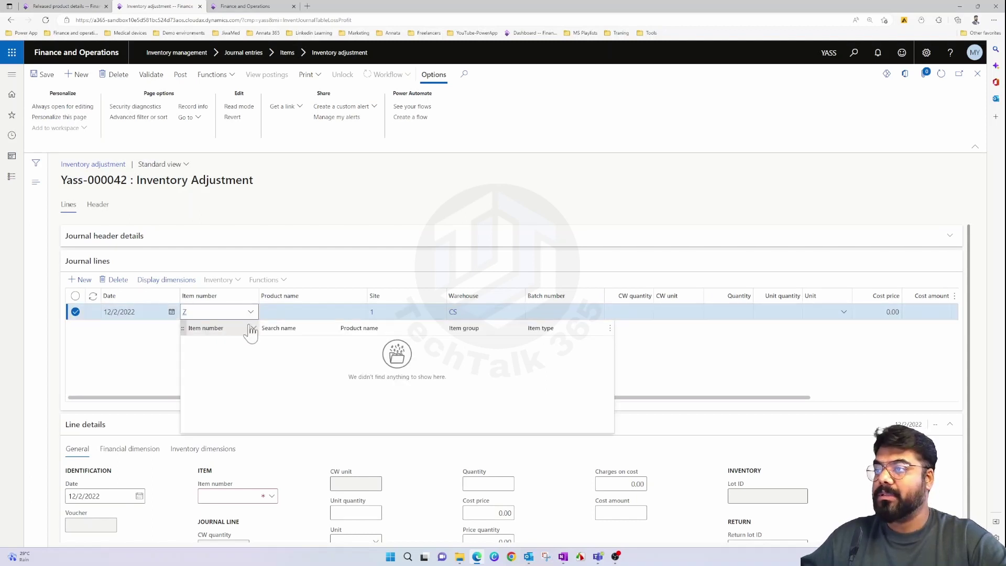
left_click(65, 5)
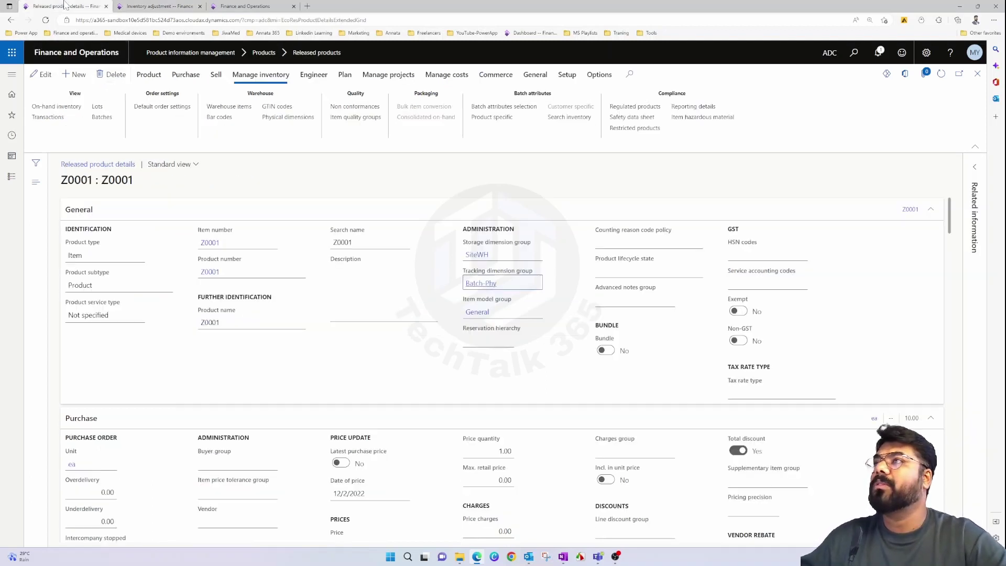
left_click(157, 6)
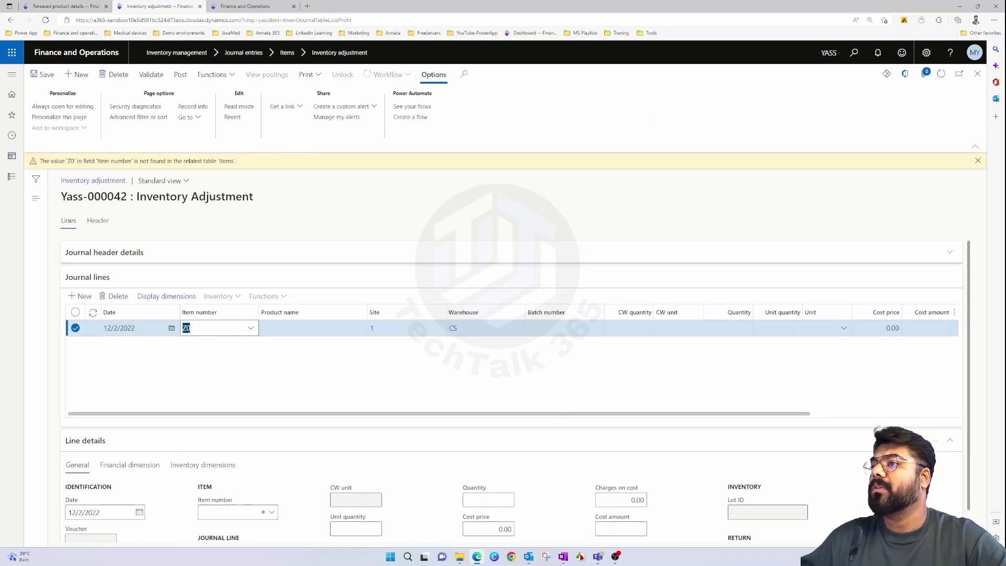
left_click(65, 6)
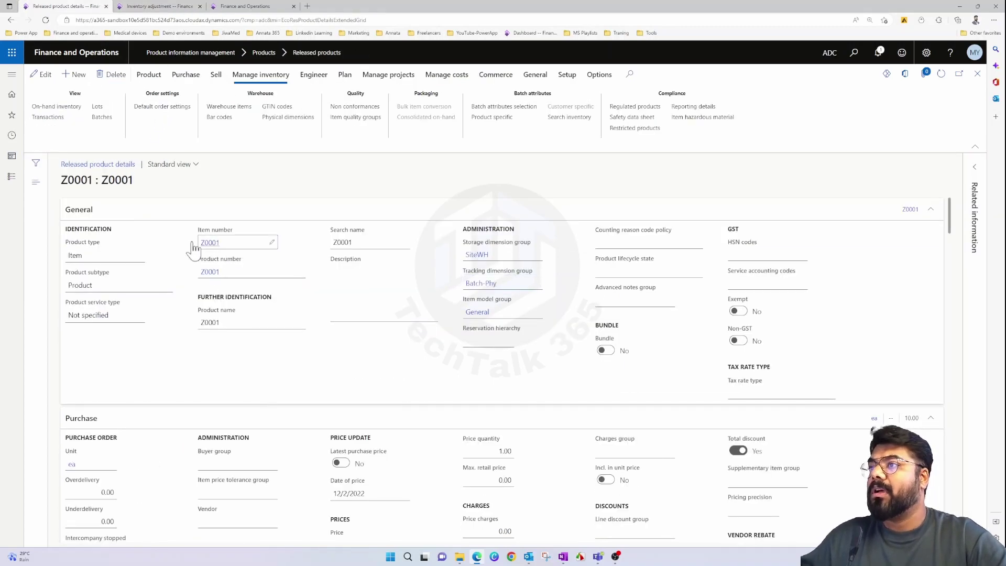
left_click_drag(223, 243, 188, 233)
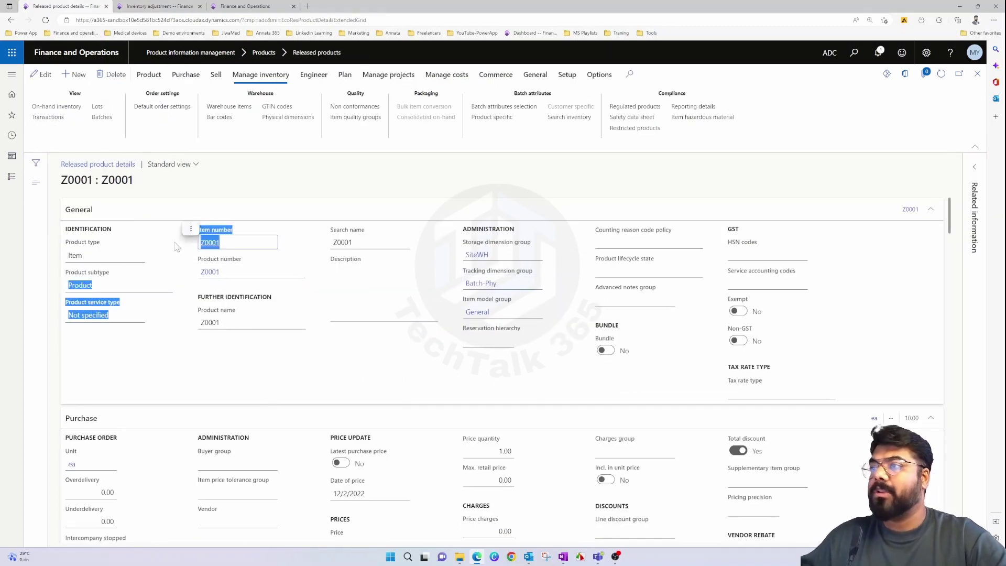
left_click(226, 248)
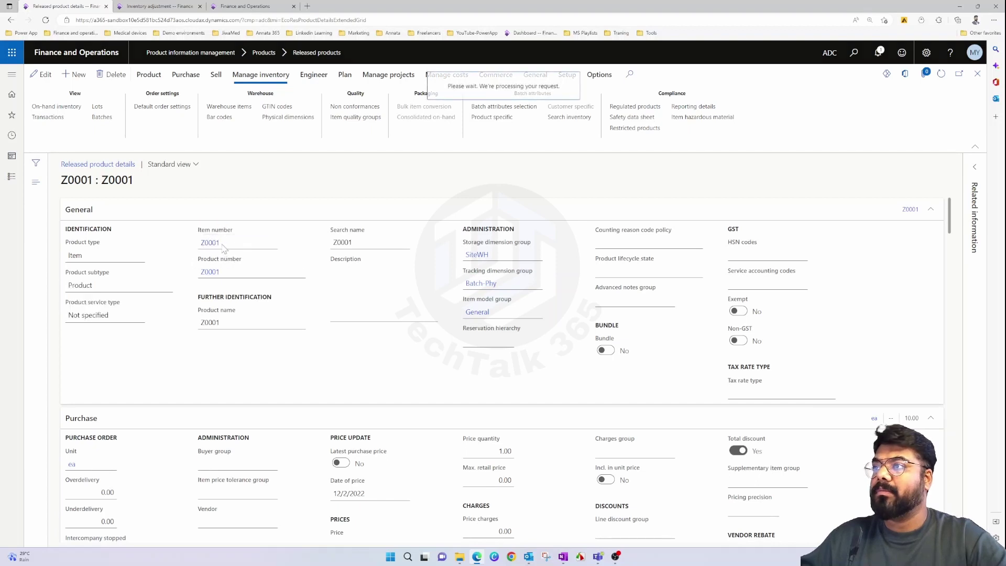
left_click(157, 6)
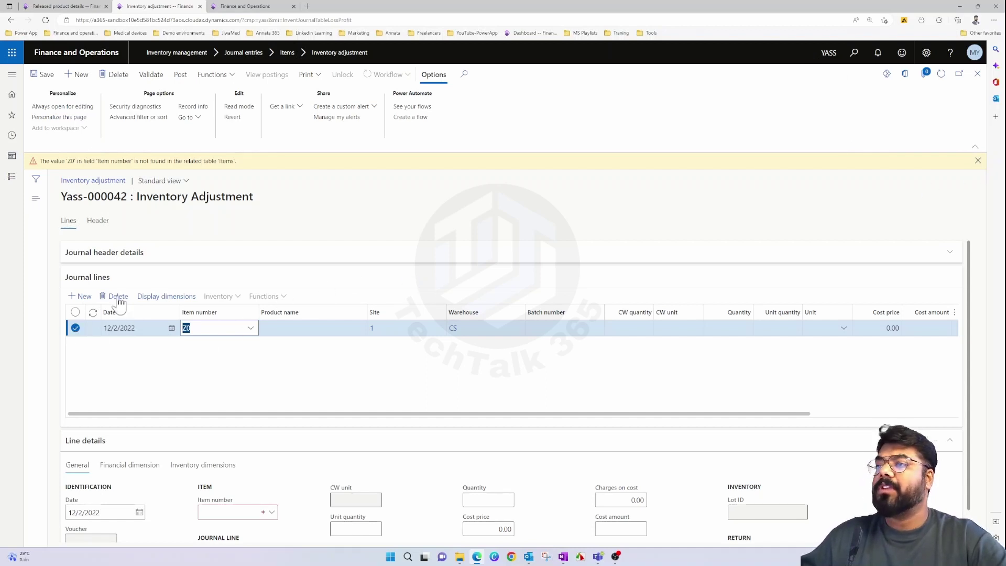
left_click(244, 353)
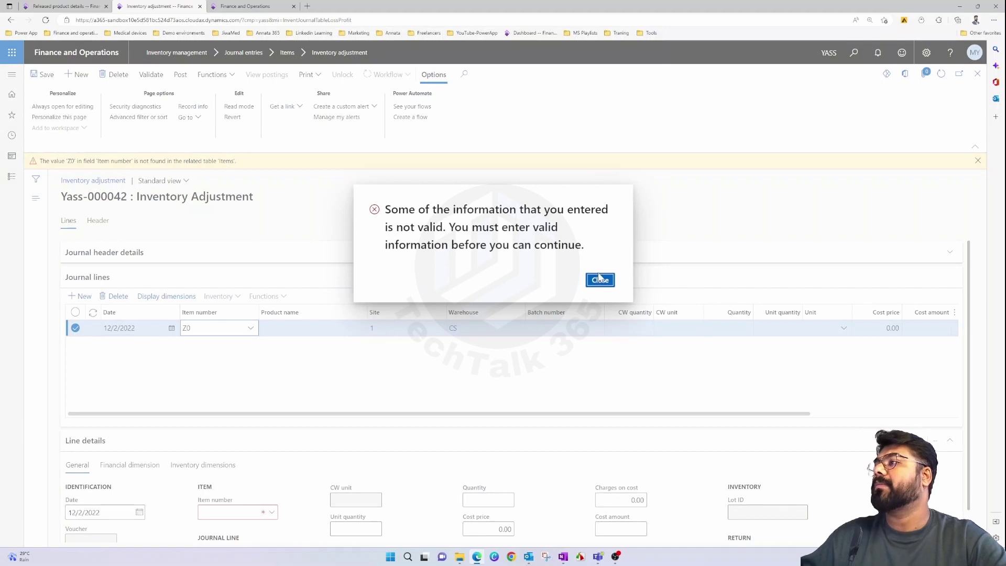
left_click(600, 280)
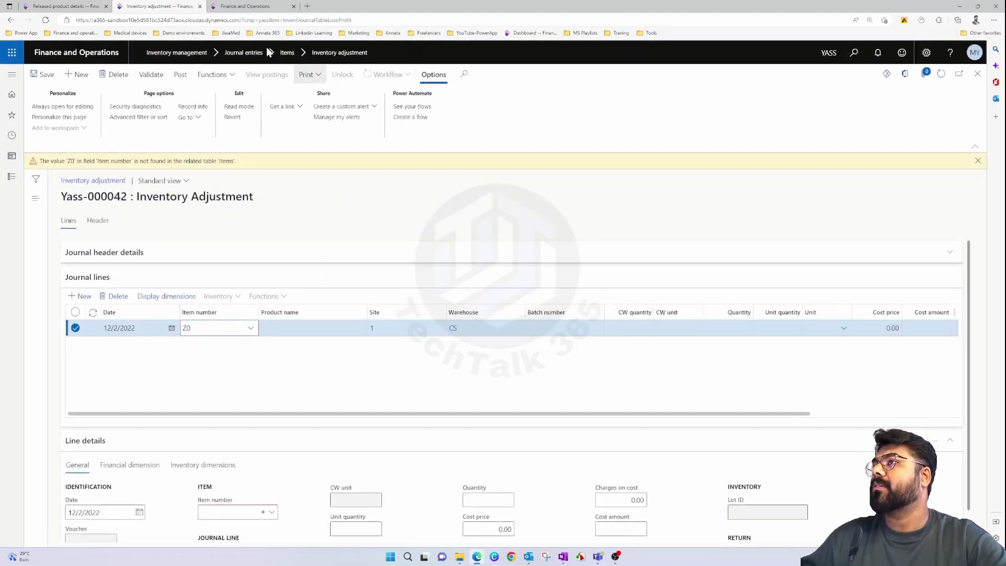
Start a new session for the ADC inventory and warehouse management parameters and close the YASS journal.
left_click(251, 6)
left_click(561, 279)
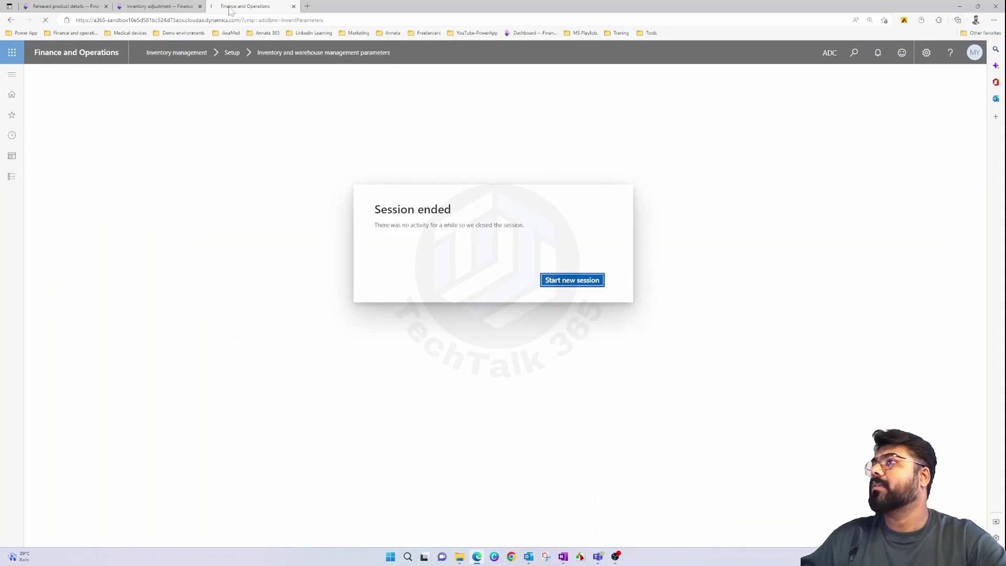
middle_click(176, 7)
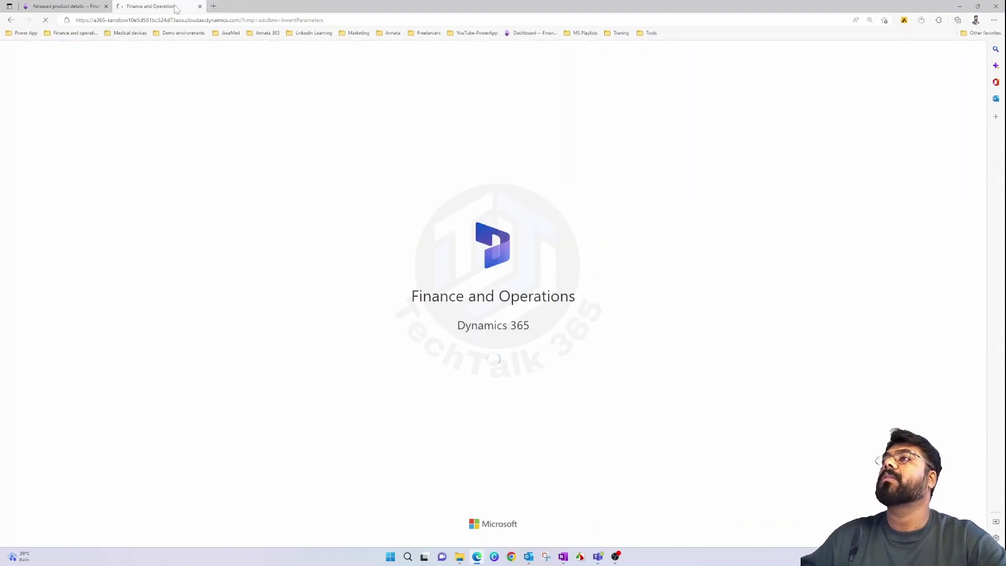
Copy the product name Z0001 from the released product and return to the ADC parameters session.
left_click(67, 5)
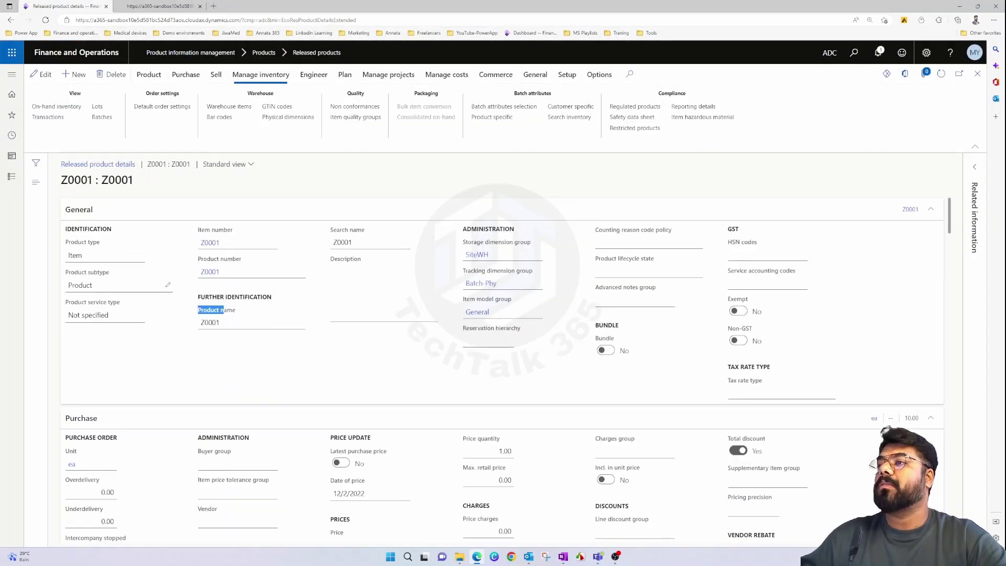
left_click(220, 324)
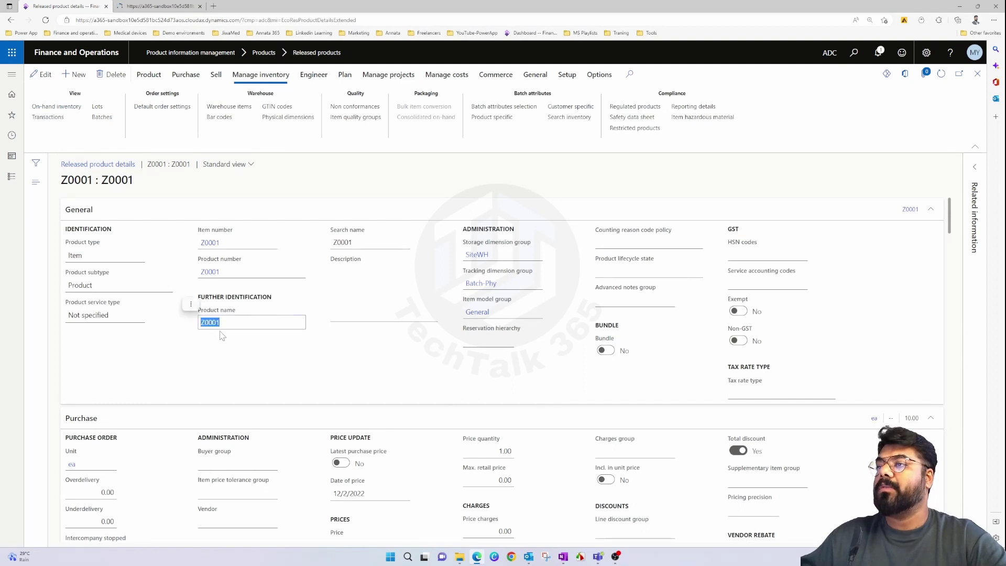
left_click(154, 6)
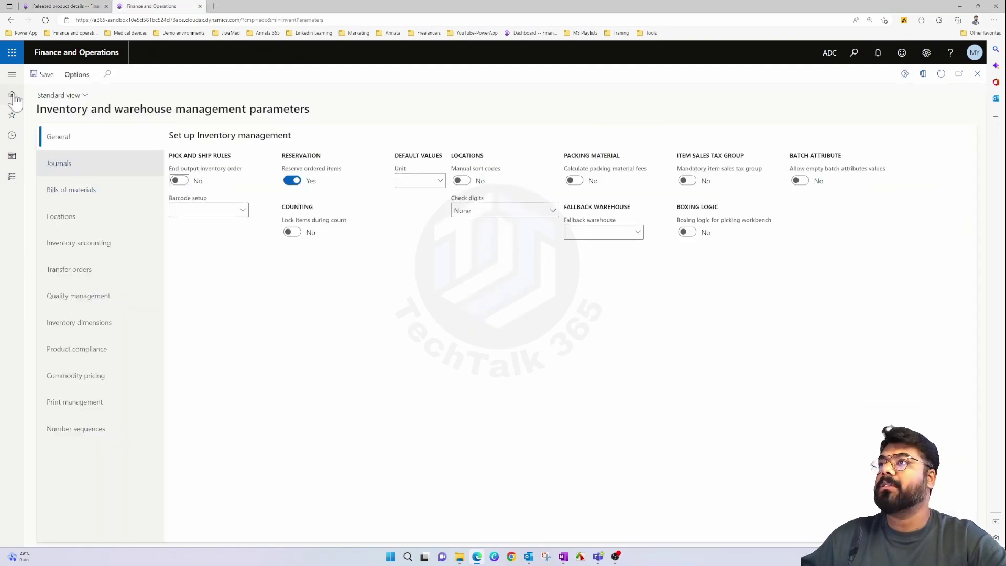
Open the item inventory adjustment journals of Inventory management in the ADC company.
left_click(12, 74)
left_click(49, 277)
scroll(54, 326, "down", 6)
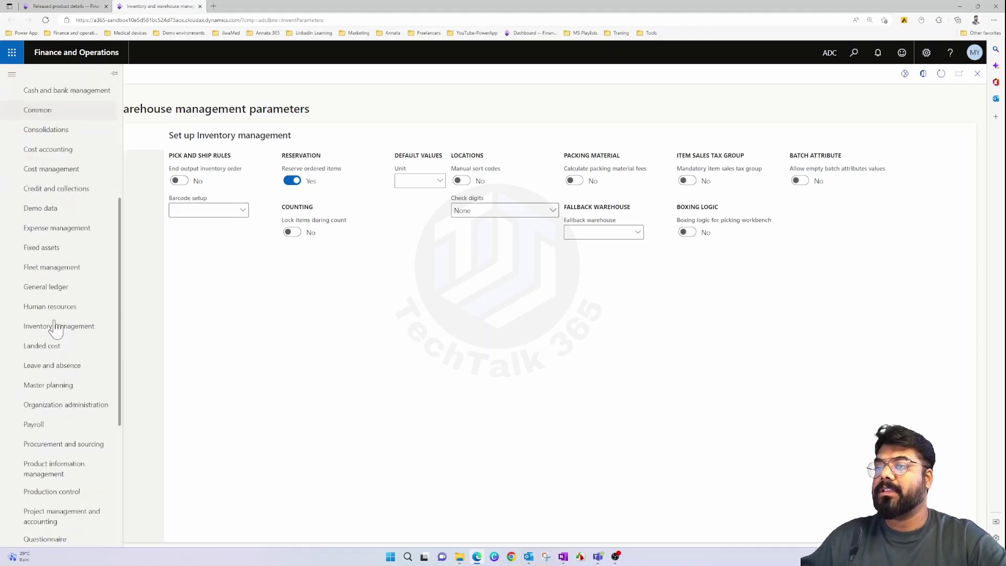
left_click(66, 274)
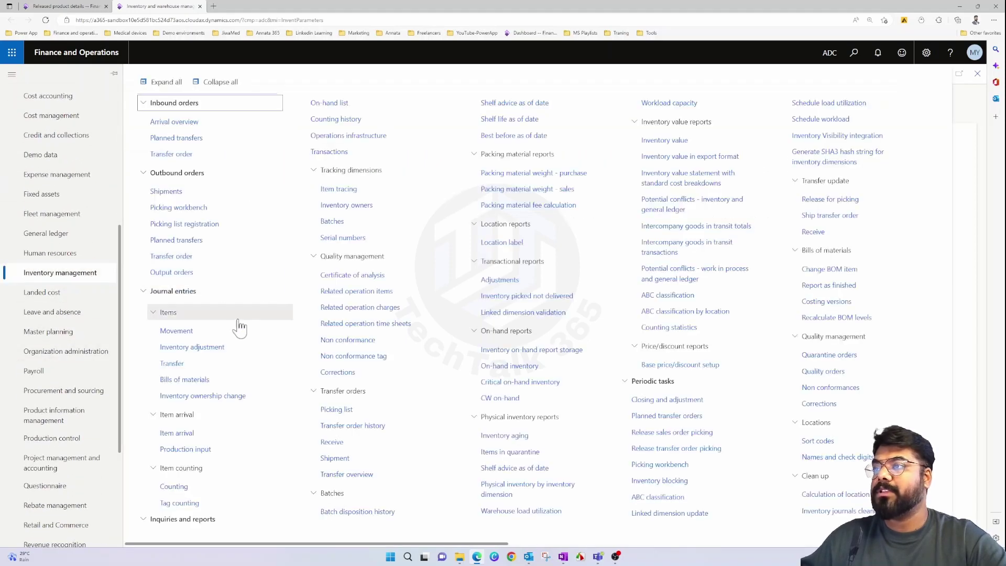
left_click(202, 346)
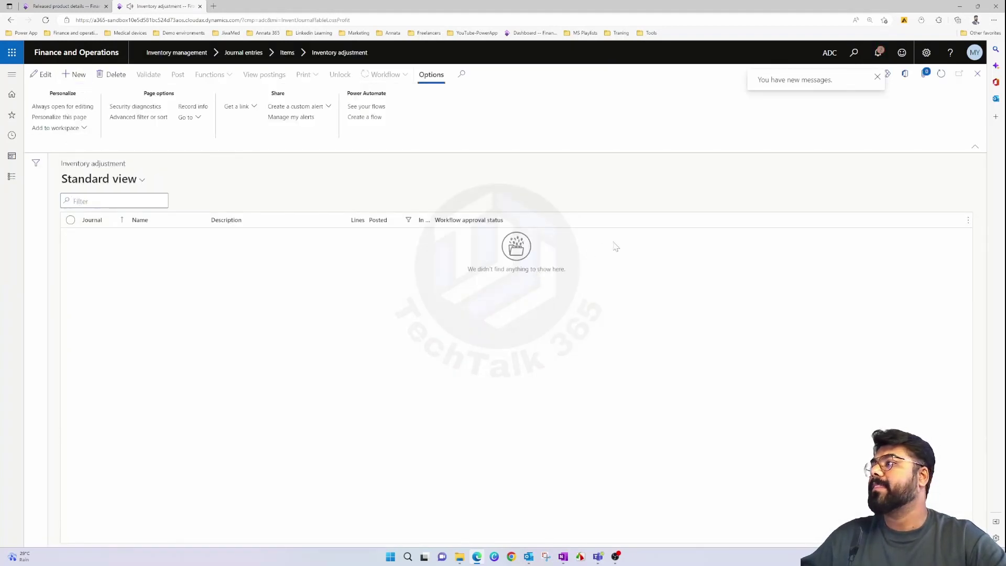
Create an inventory adjustment journal named InvAdj for warehouse CS.
key("alt+n")
left_click(897, 183)
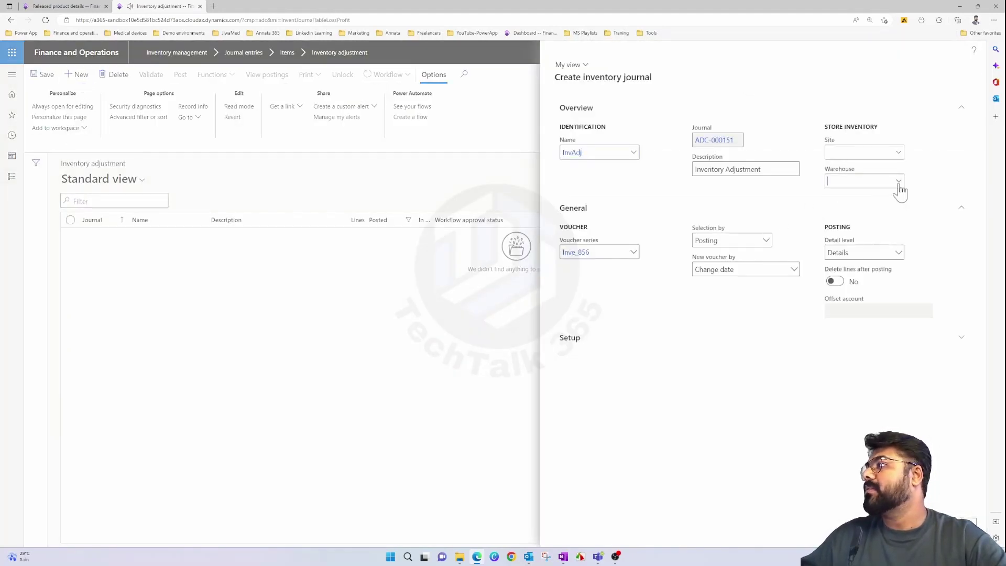
type("CS")
key("Return")
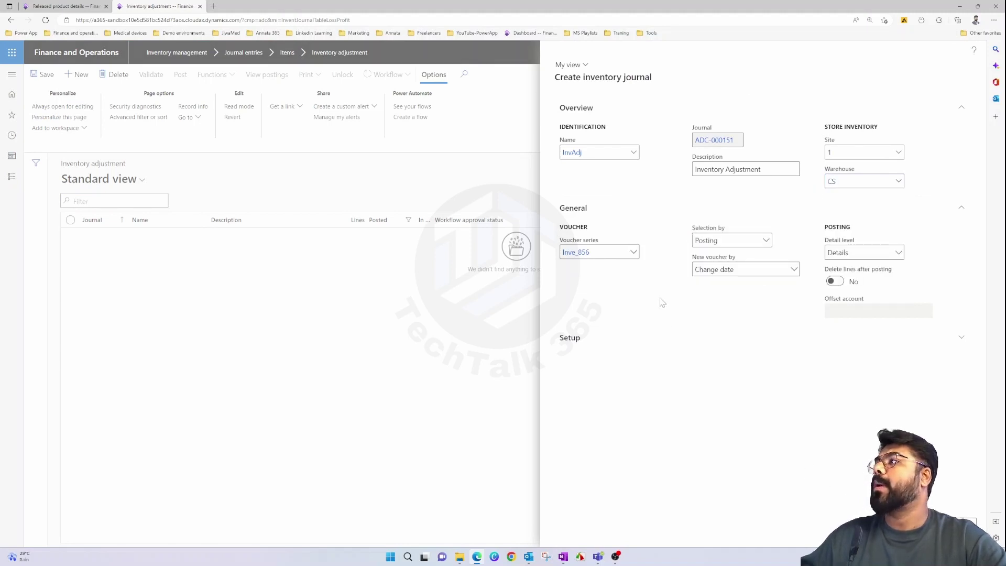
key("Return")
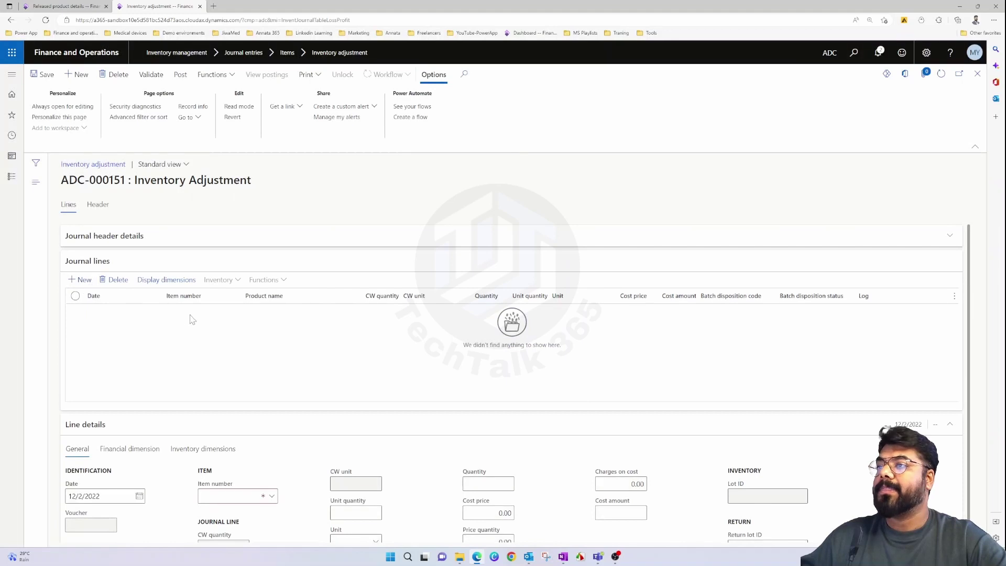
Add a journal line for item number Z0001.
left_click(192, 320)
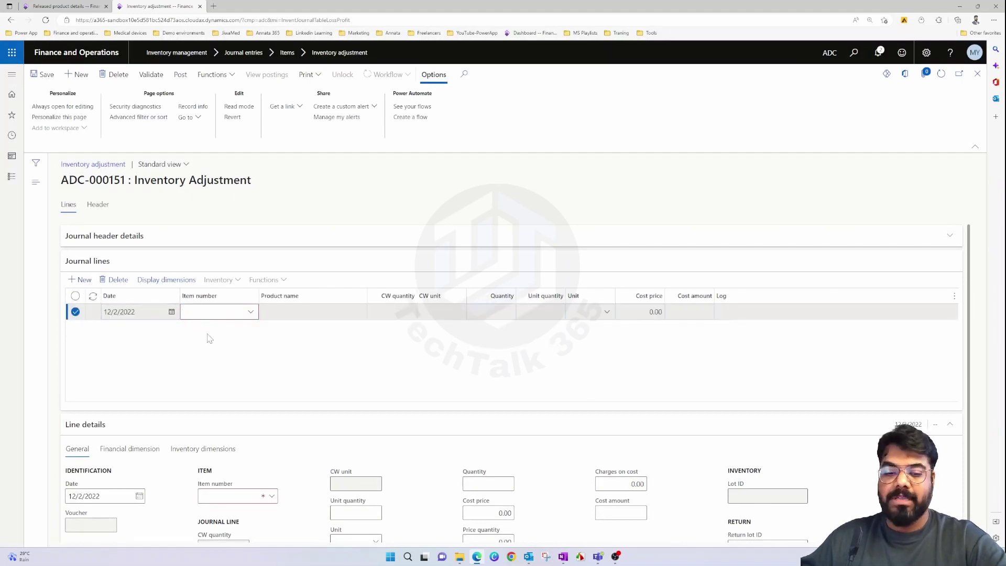
type("Z0001")
key("Tab")
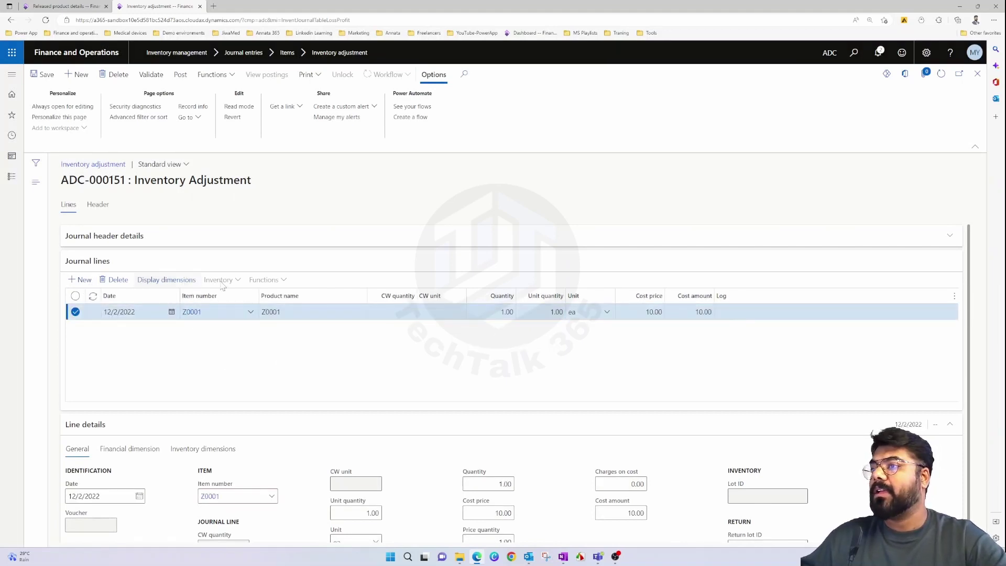
Show the Site, Warehouse and Batch number dimensions on the journal lines.
left_click(816, 223)
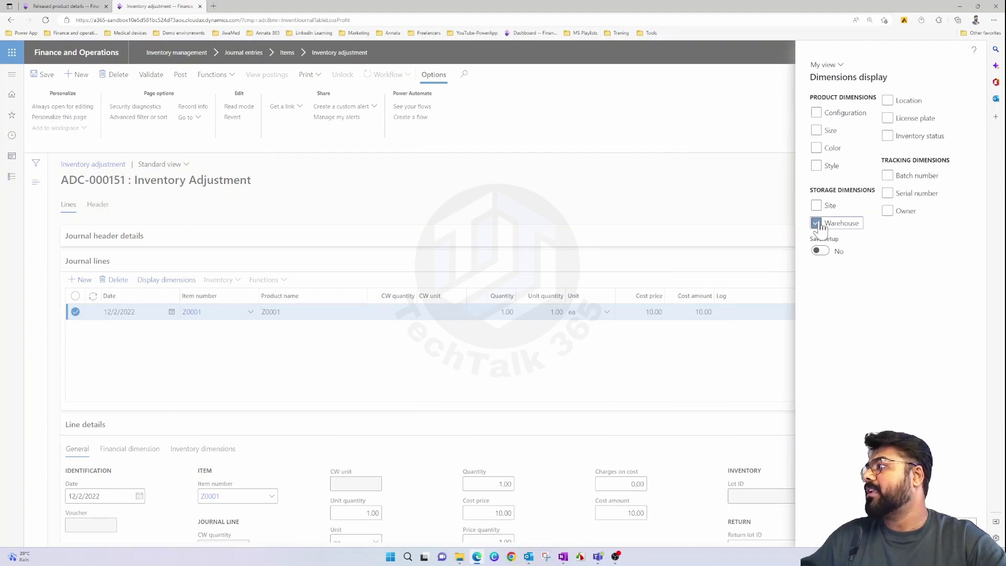
left_click(816, 205)
left_click(887, 175)
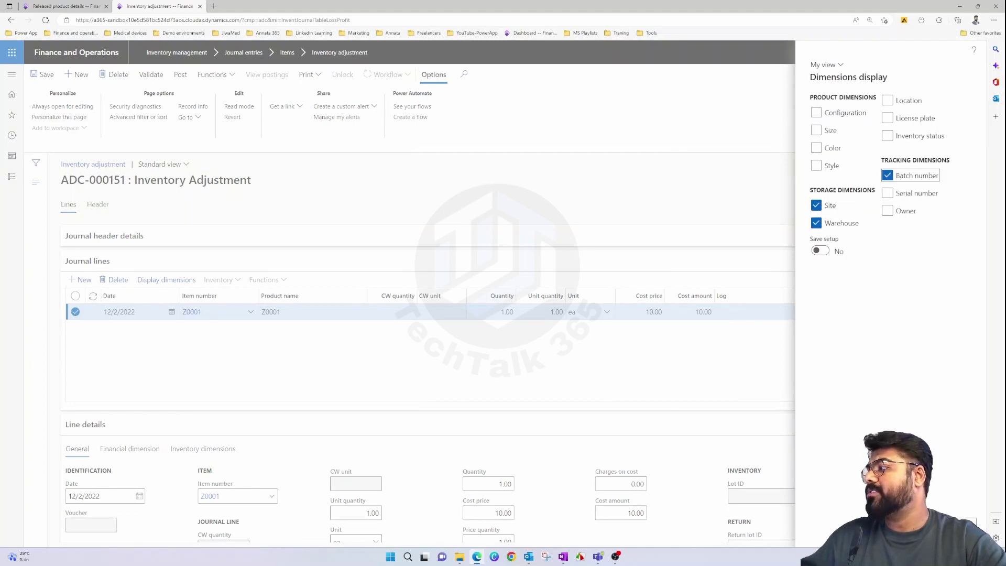
left_click(820, 530)
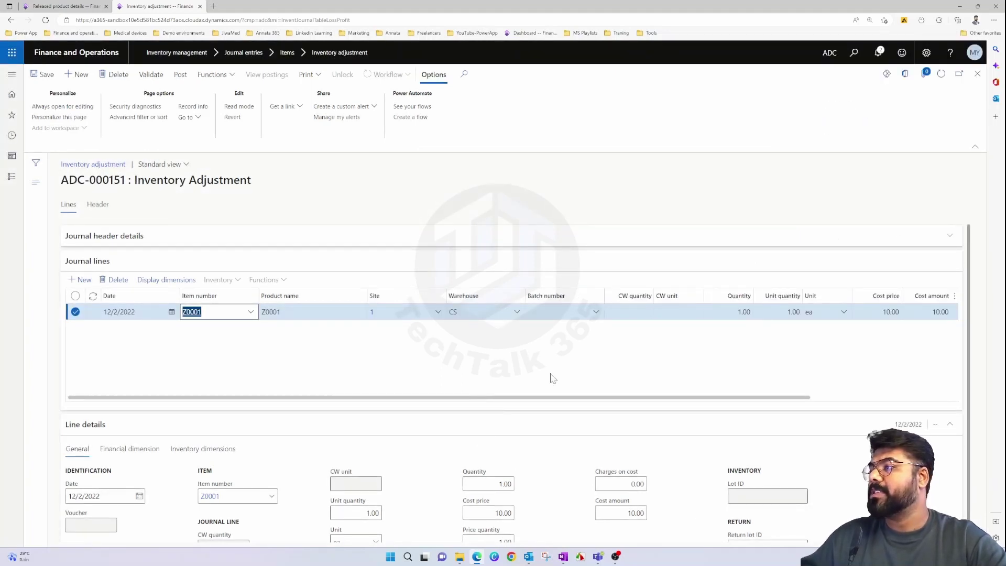
Assign batch ZB0001 to the Z0001 journal line and set its quantity to 10.
left_click_drag(554, 397, 588, 397)
left_click(556, 313)
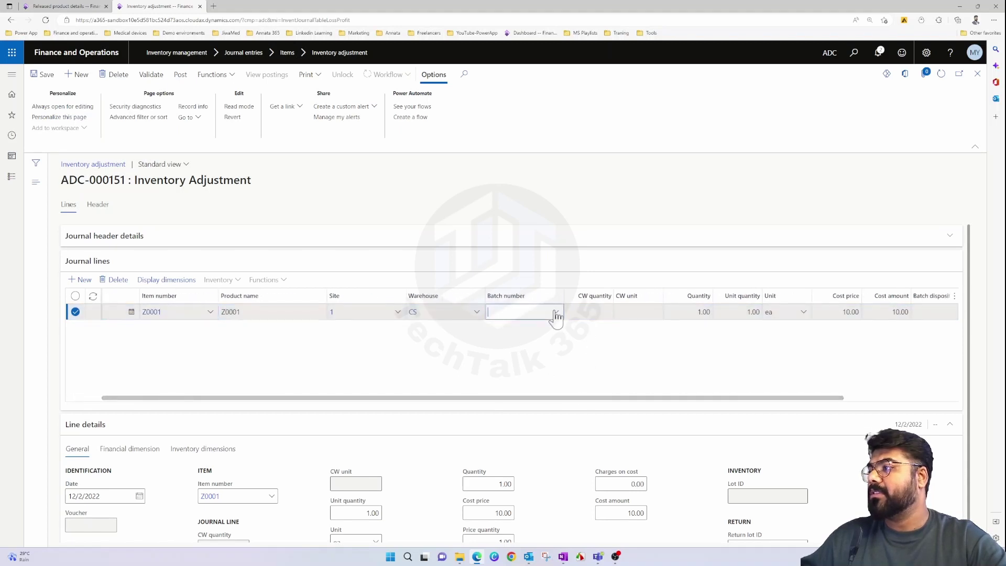
left_click(556, 313)
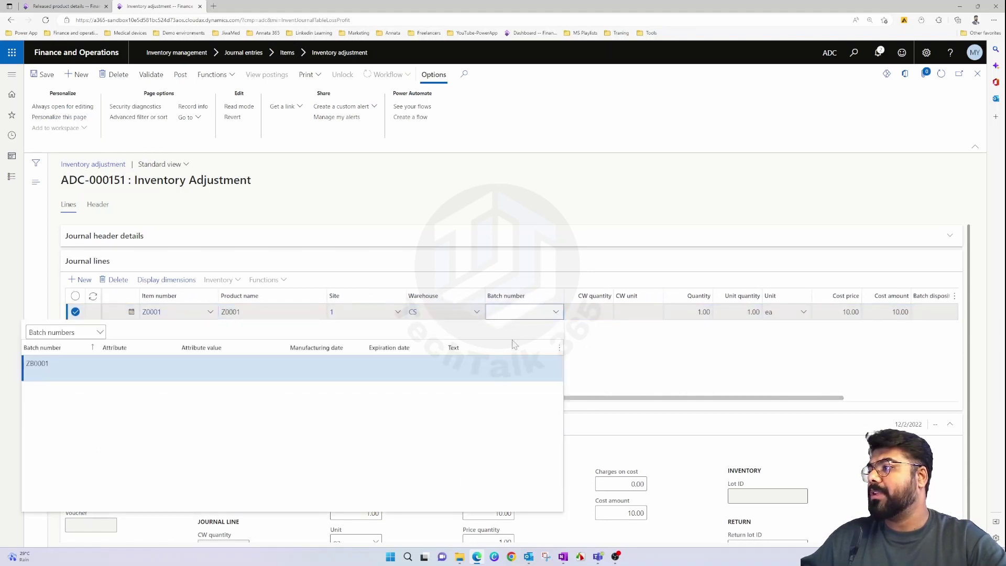
left_click(456, 369)
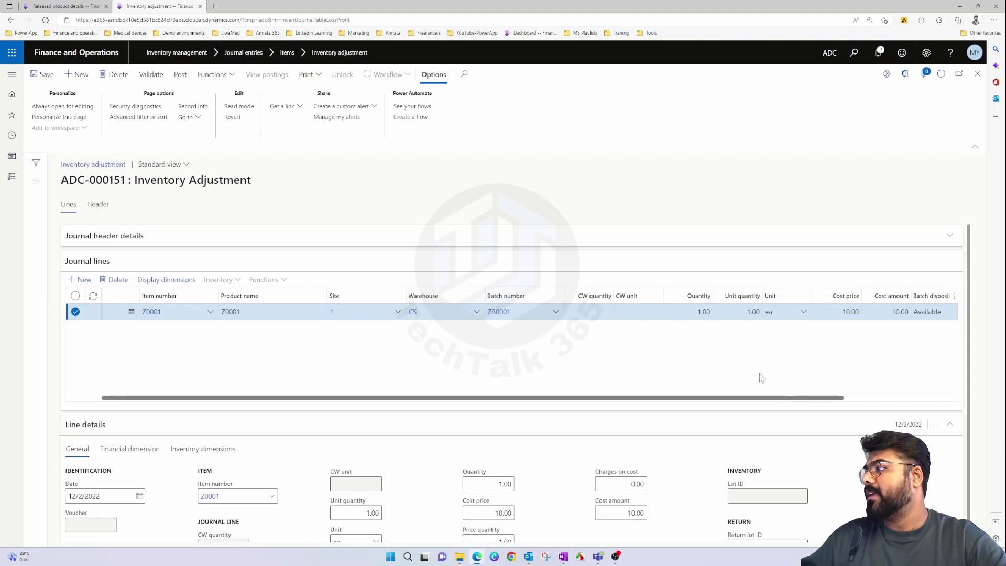
left_click(701, 312)
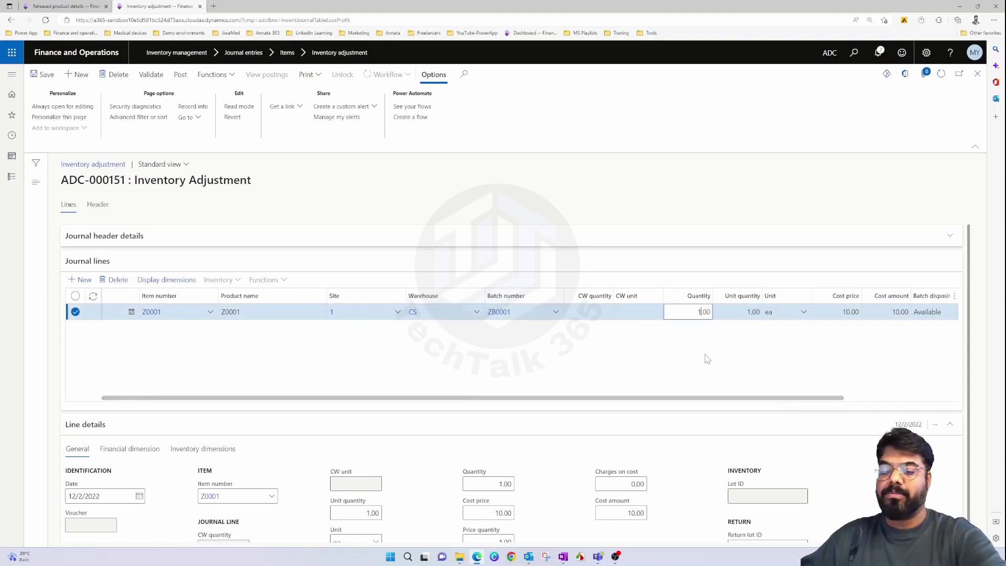
type("0")
left_click(713, 369)
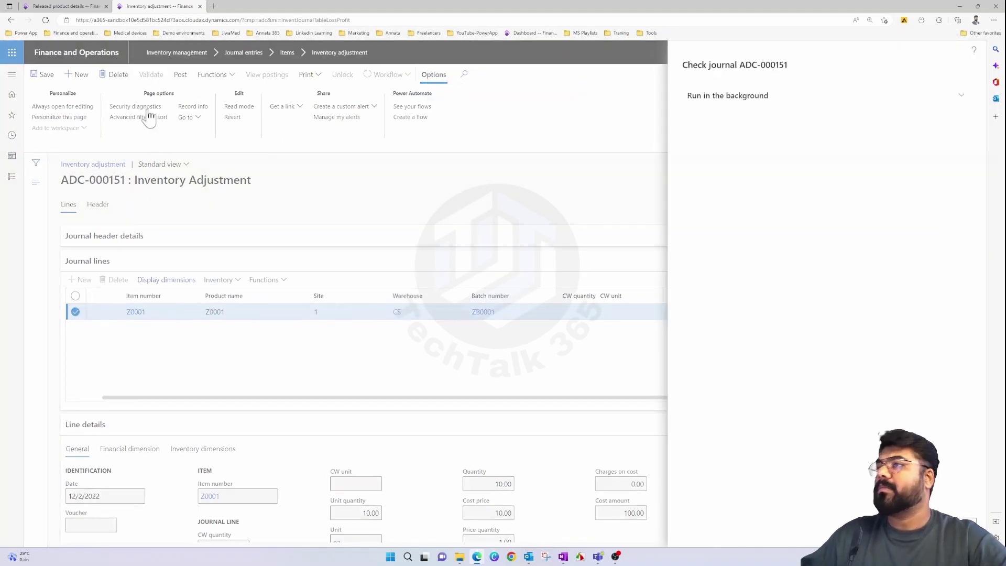
Complete the validation of the inventory adjustment journal and post it.
key("Return")
left_click(180, 74)
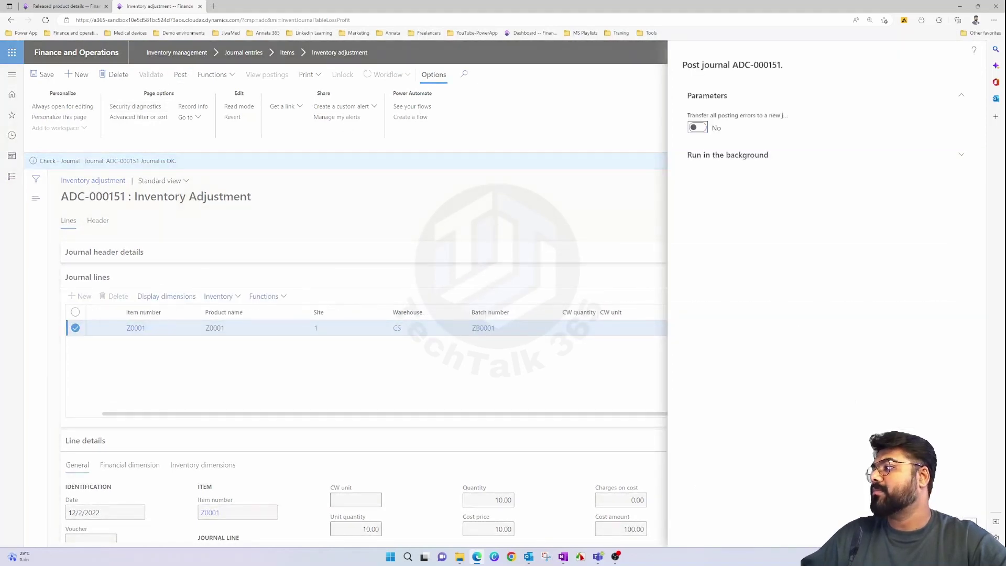
key("Return")
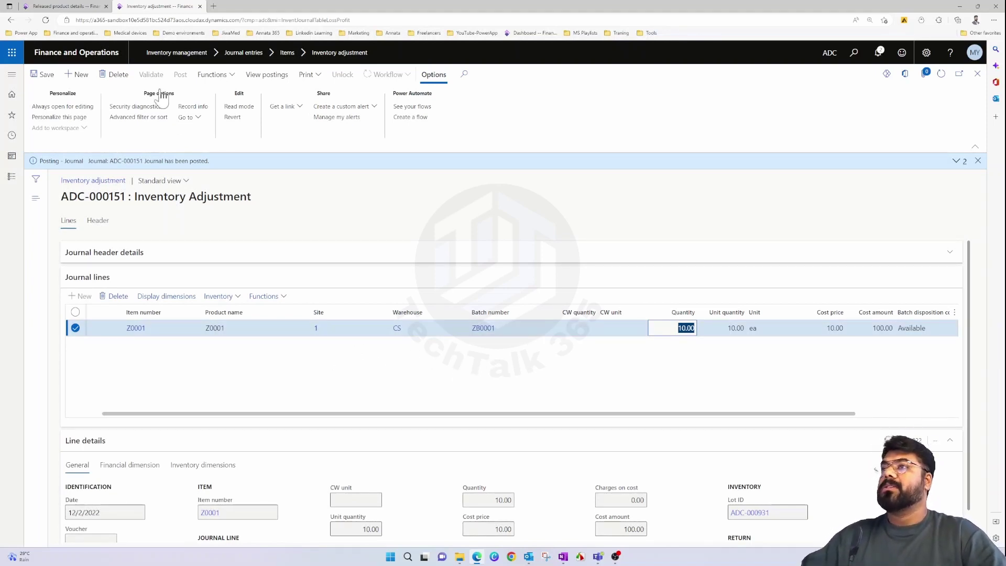
Review the inventory batch attributes of batch ZB0001 from the released product Z0001, then return to the product details.
left_click(89, 5)
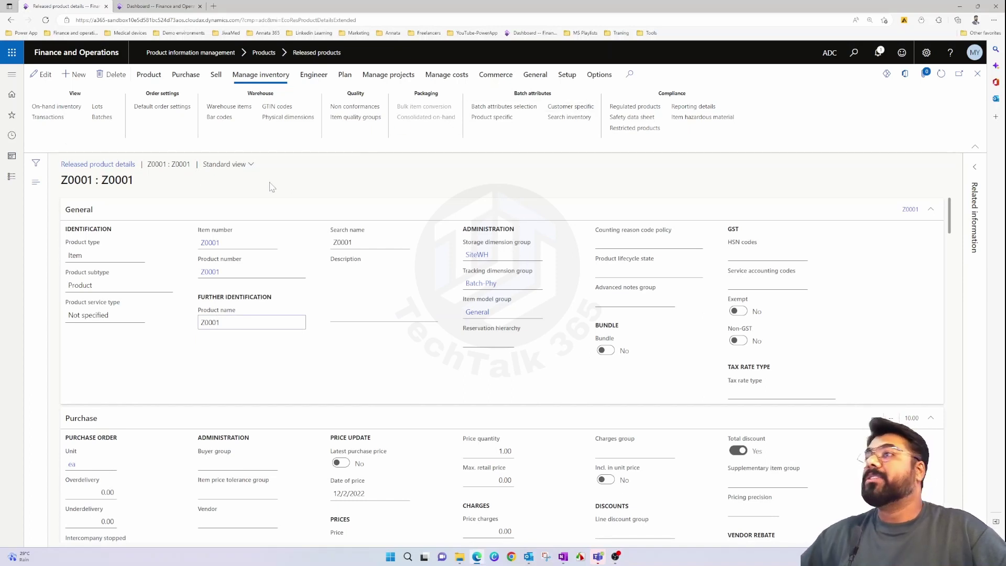
left_click(102, 117)
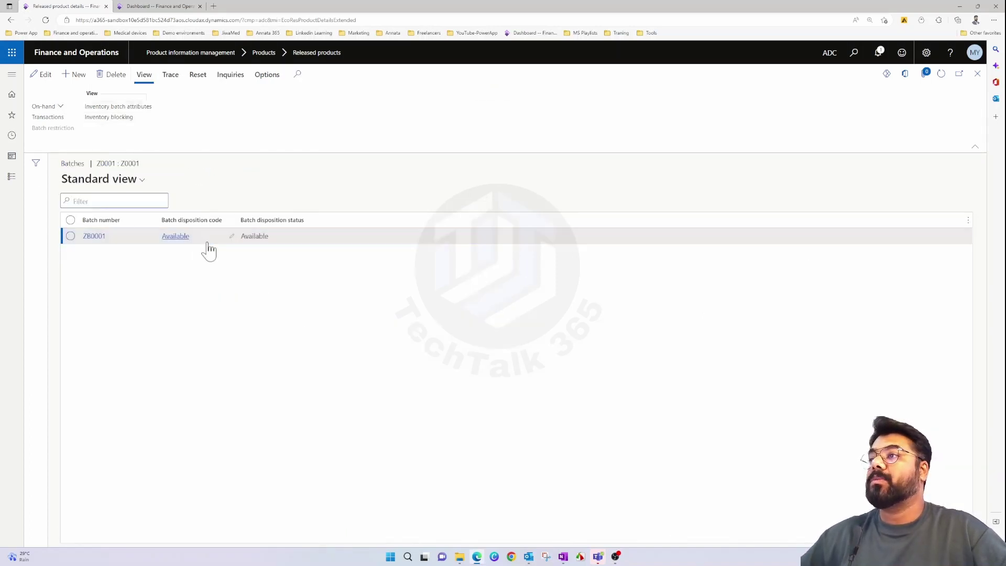
left_click(118, 108)
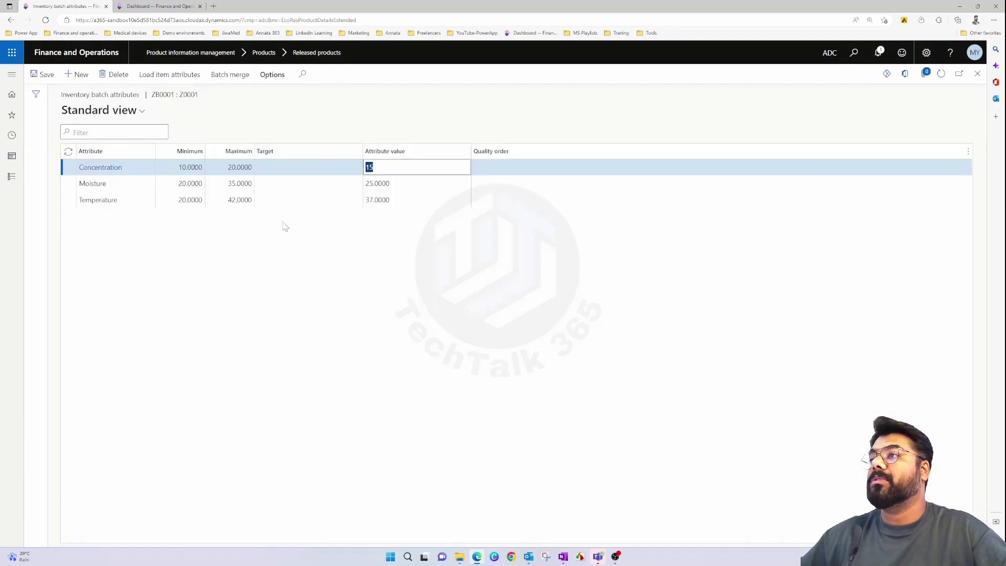
key("Down")
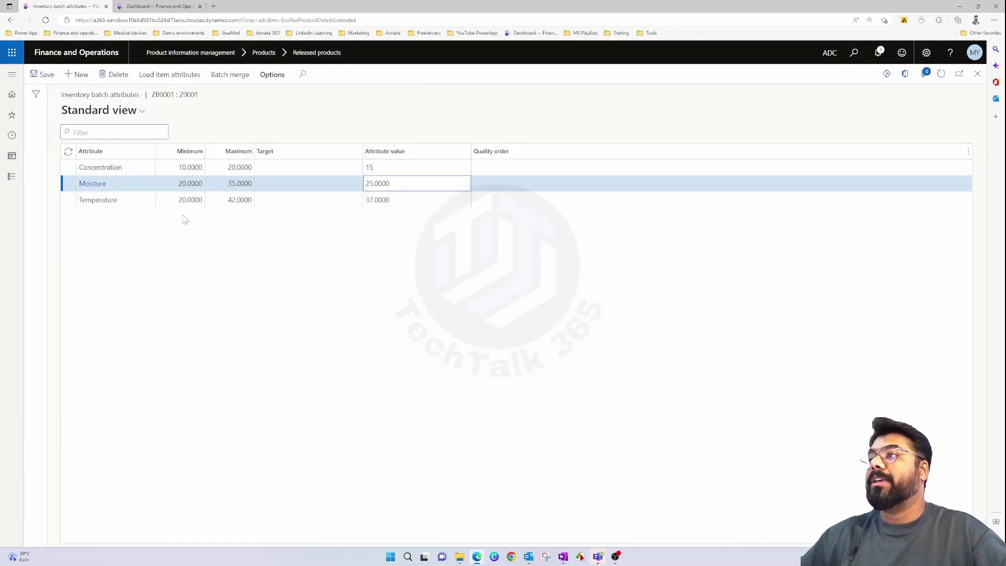
left_click(976, 73)
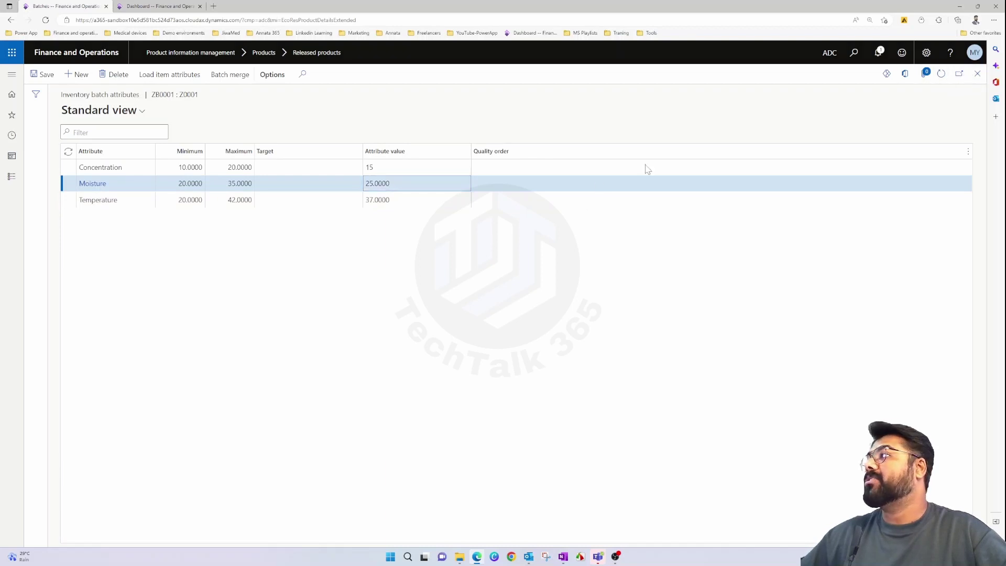
left_click(977, 73)
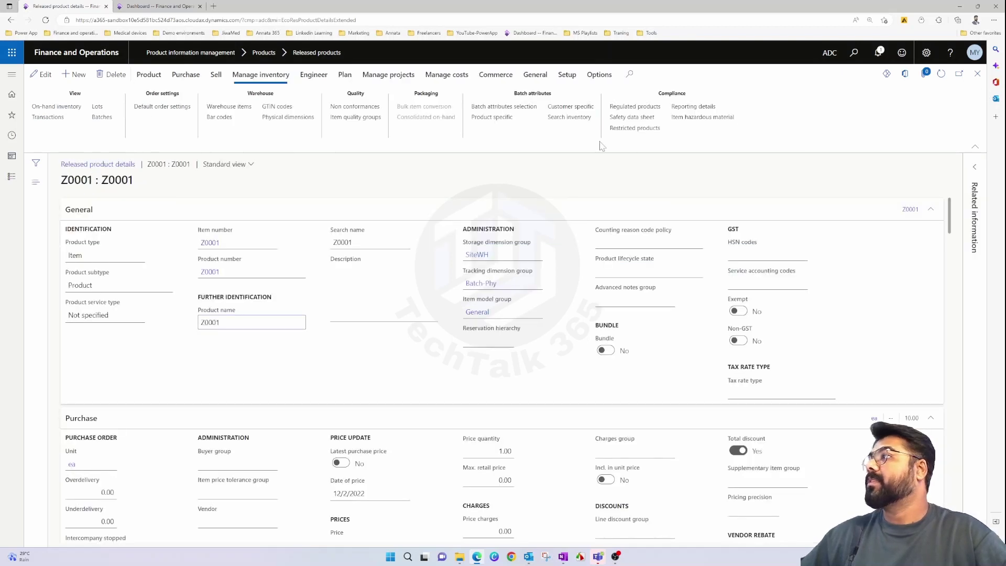
Try out the attribute and account options for customer-specific batch attributes of Z0001 with attribute code Group, then delete the record.
left_click(571, 107)
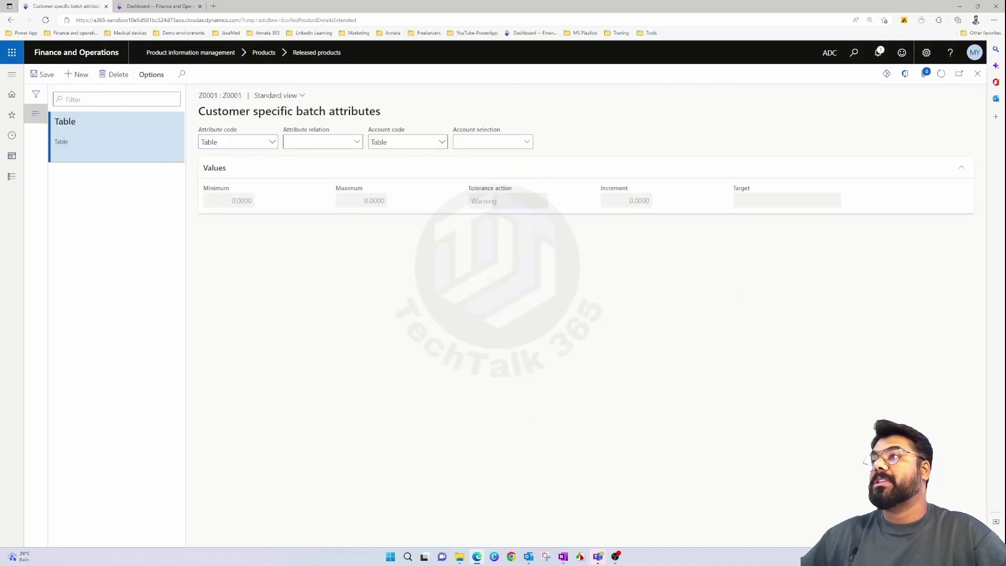
left_click(358, 146)
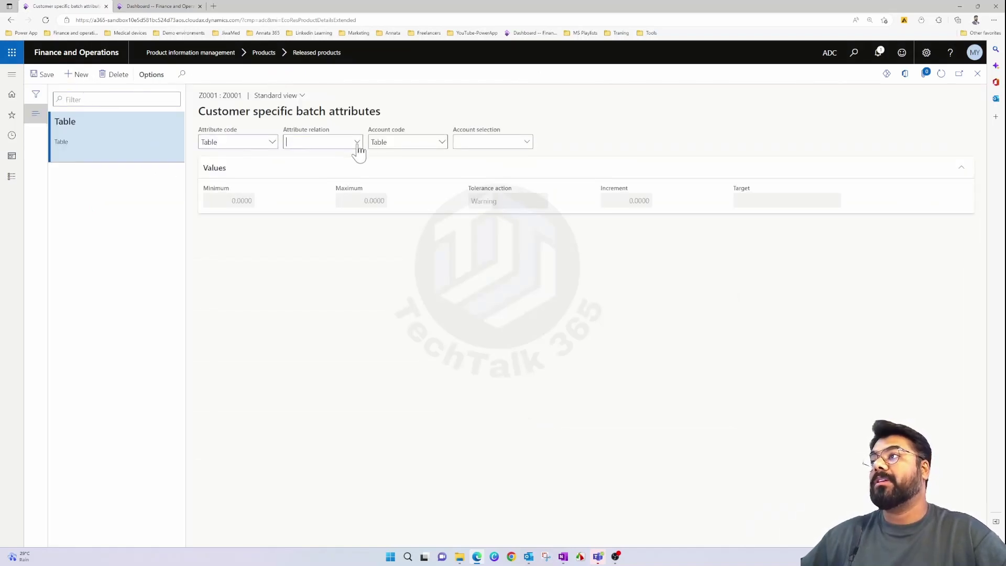
left_click(271, 144)
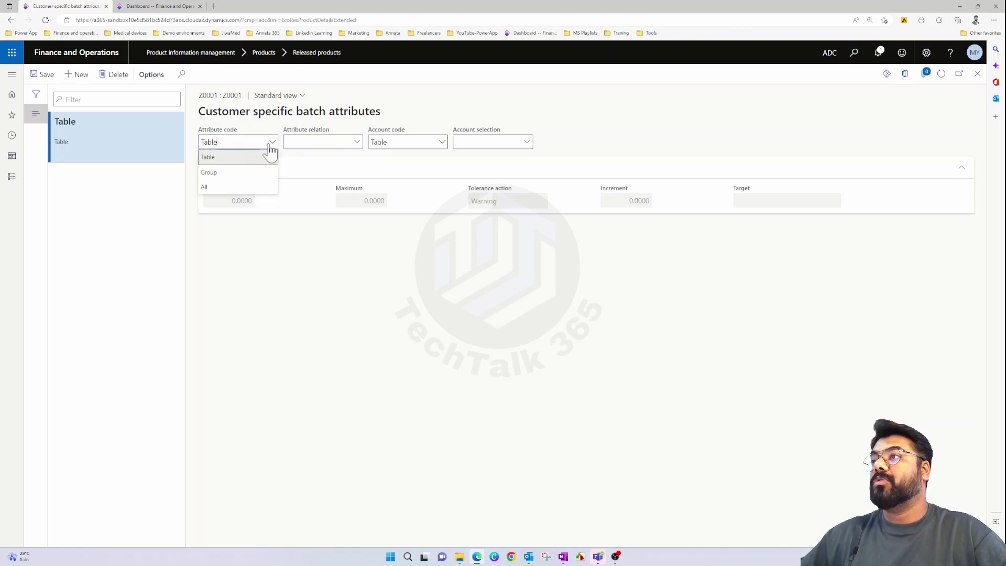
left_click(223, 173)
left_click(357, 141)
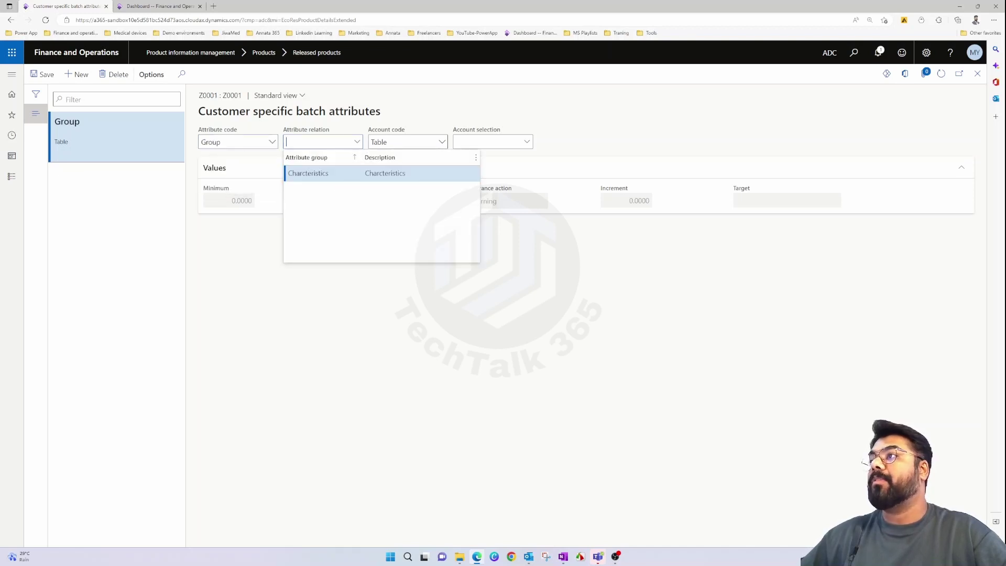
left_click(526, 141)
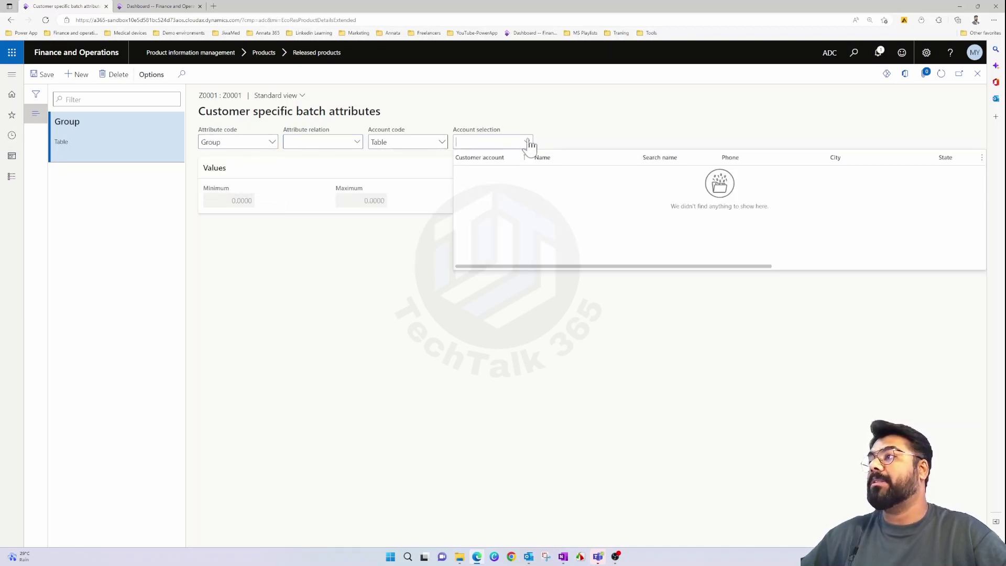
left_click(442, 142)
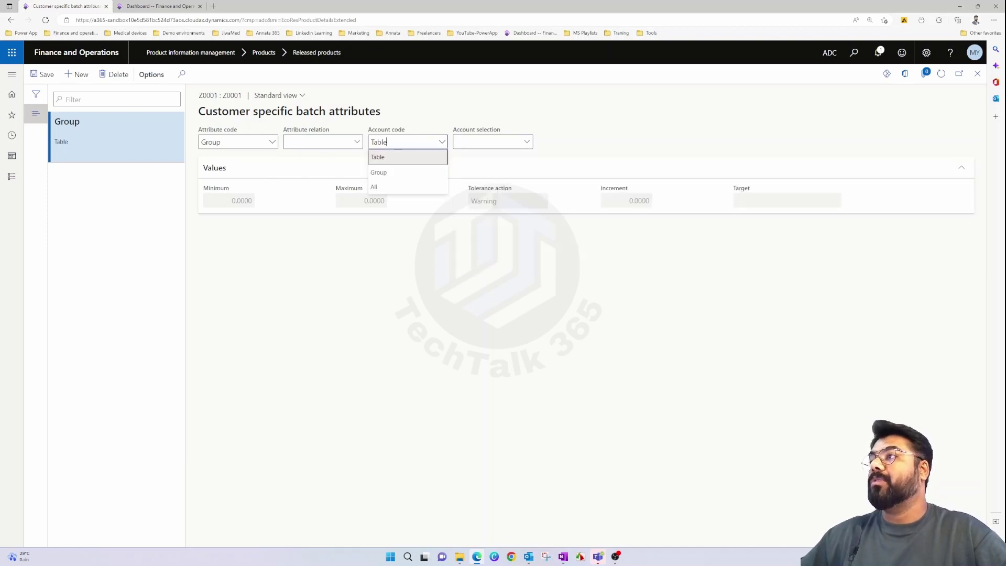
left_click(114, 75)
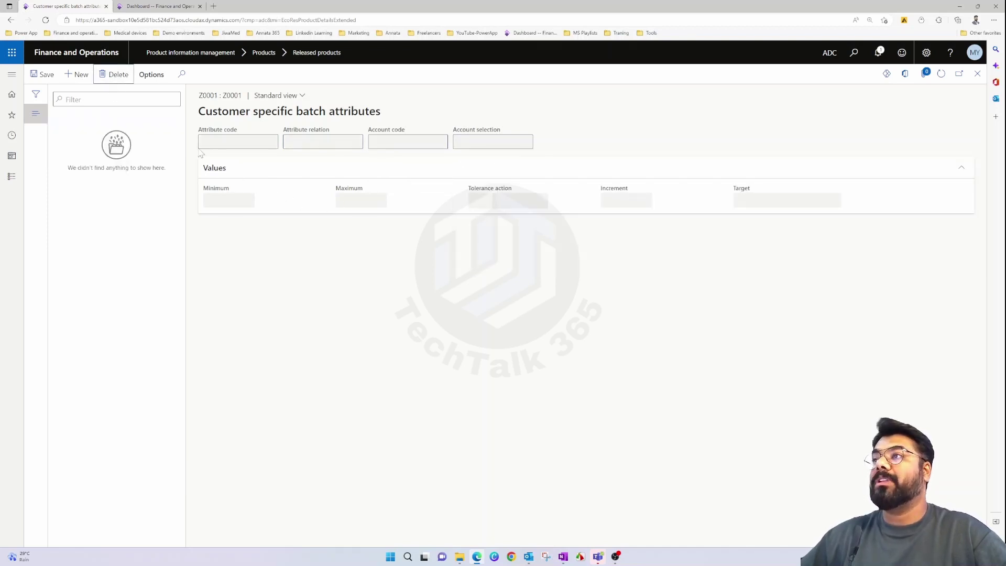
left_click(978, 73)
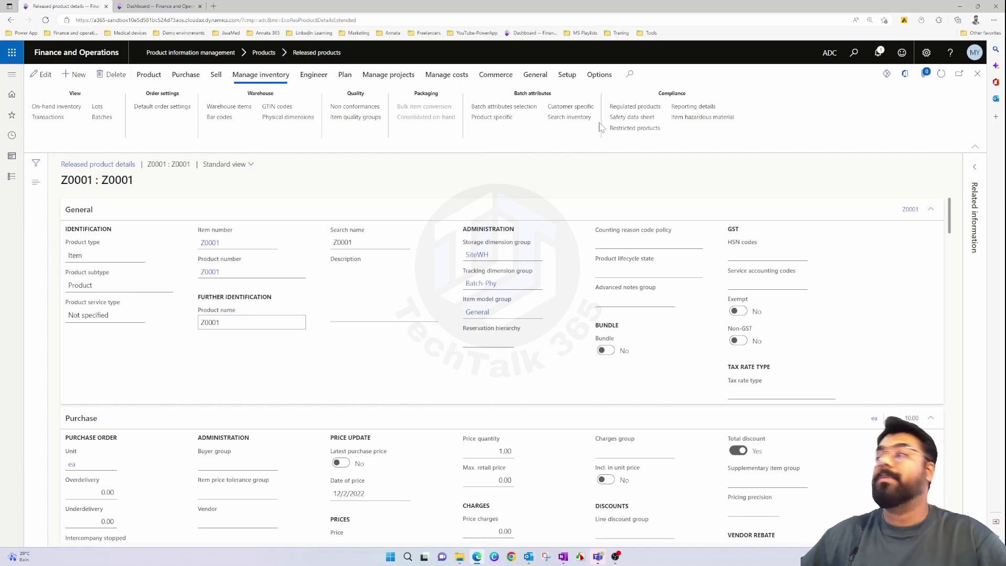
Search the inventory of Z0001 by batch attributes, with the Moisture minimum and maximum both set to 25.
left_click(572, 117)
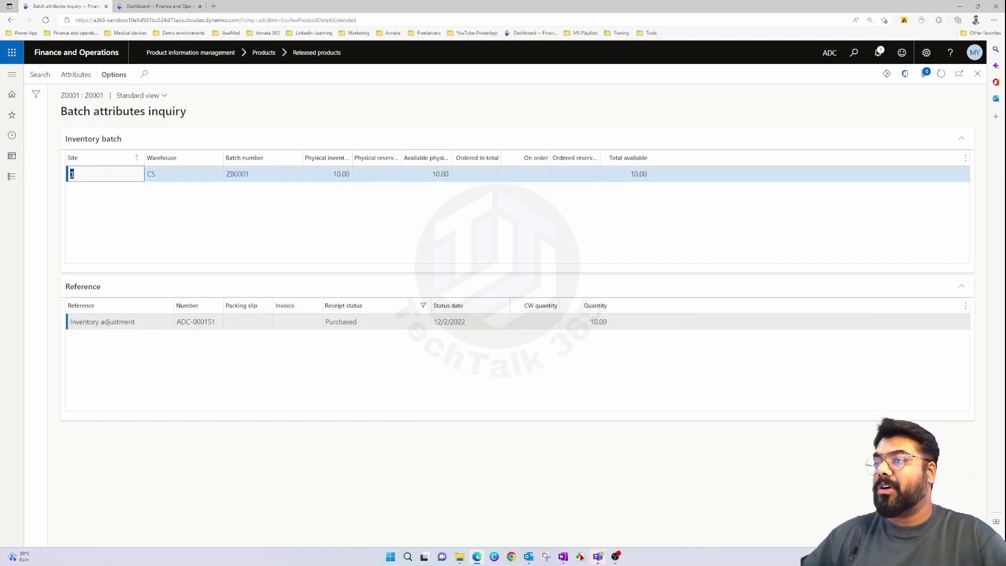
left_click(40, 74)
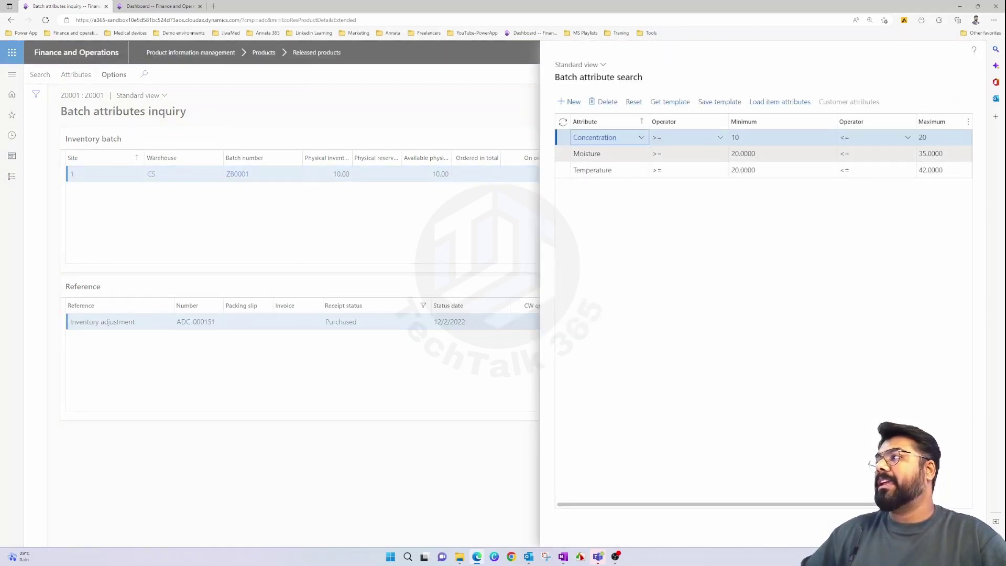
left_click(735, 154)
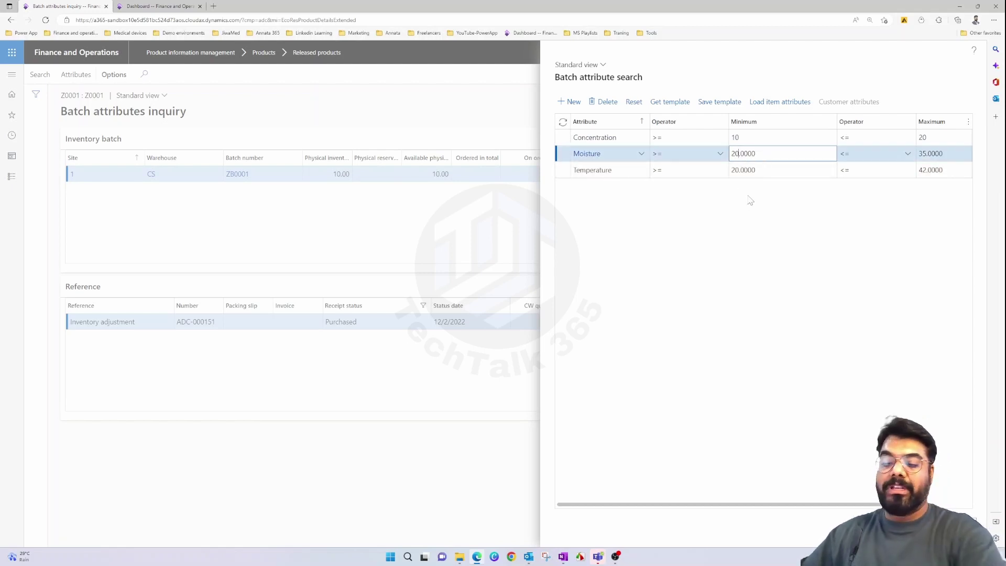
type("5")
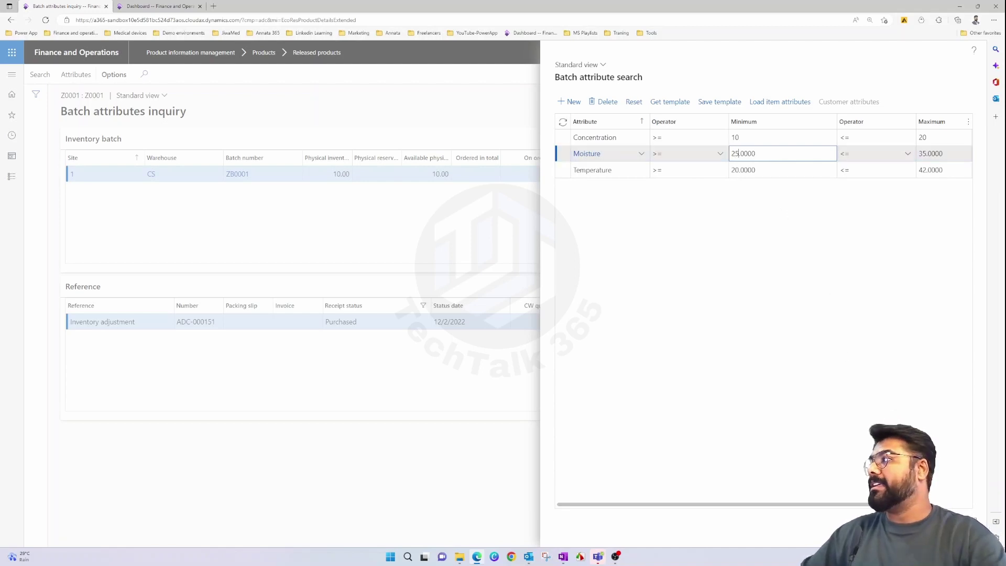
key("Tab")
key("Tab")
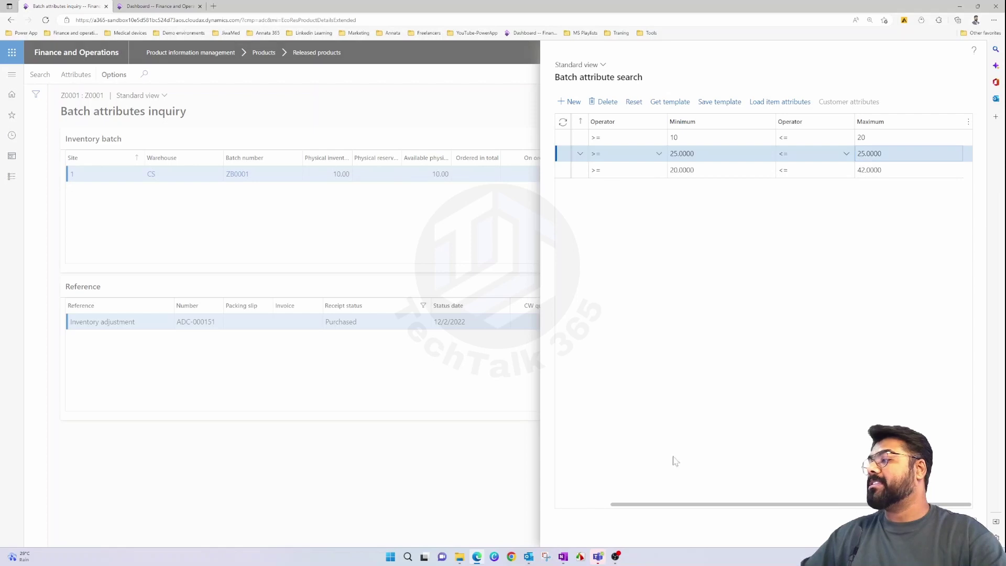
key("Return")
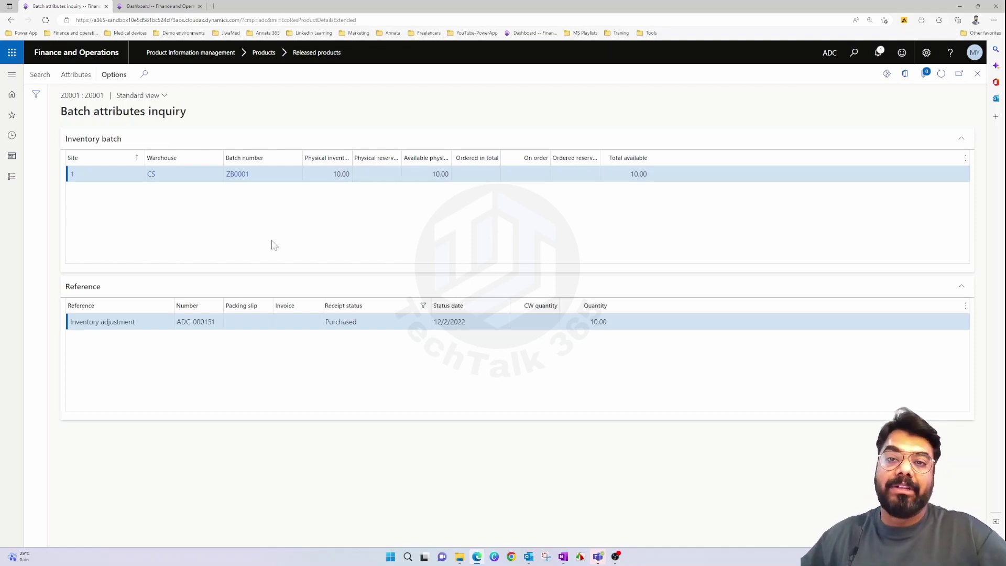
Check batch ZB0001 in the batch attributes inquiry results, then return to the product details of Z0001.
left_click(261, 177)
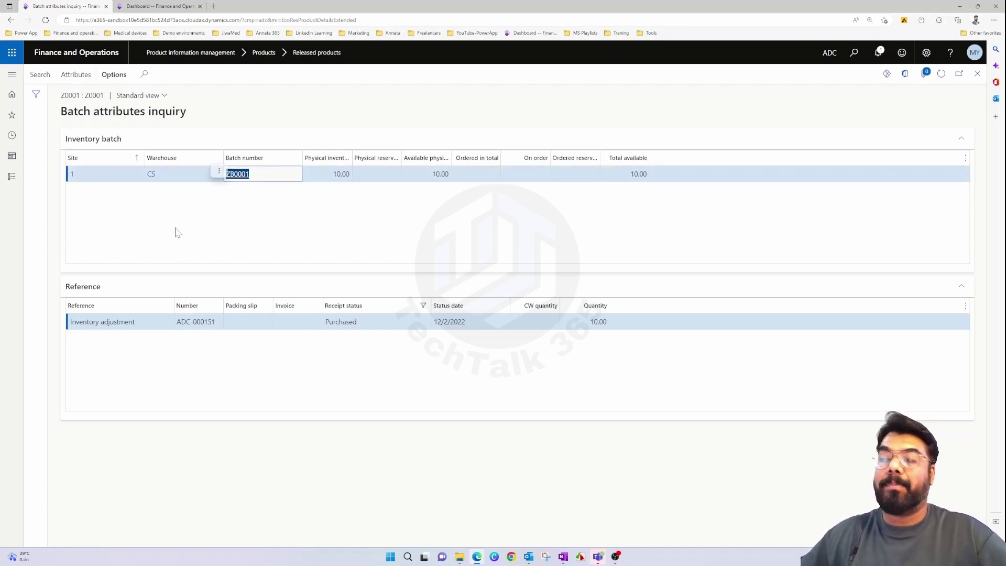
left_click(978, 74)
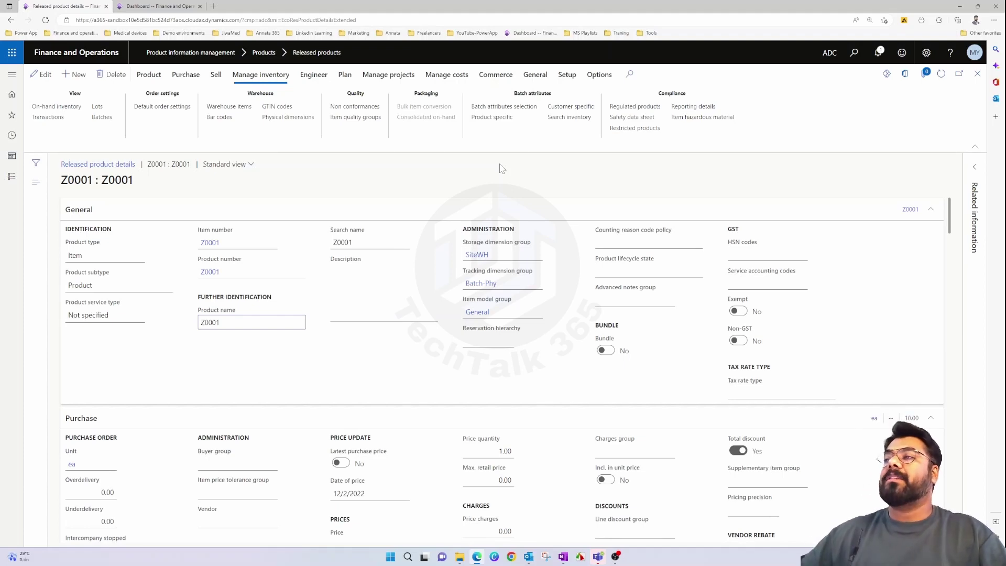
Open the quality control test groups from the Inventory management setup in the second browser window tab.
left_click(158, 5)
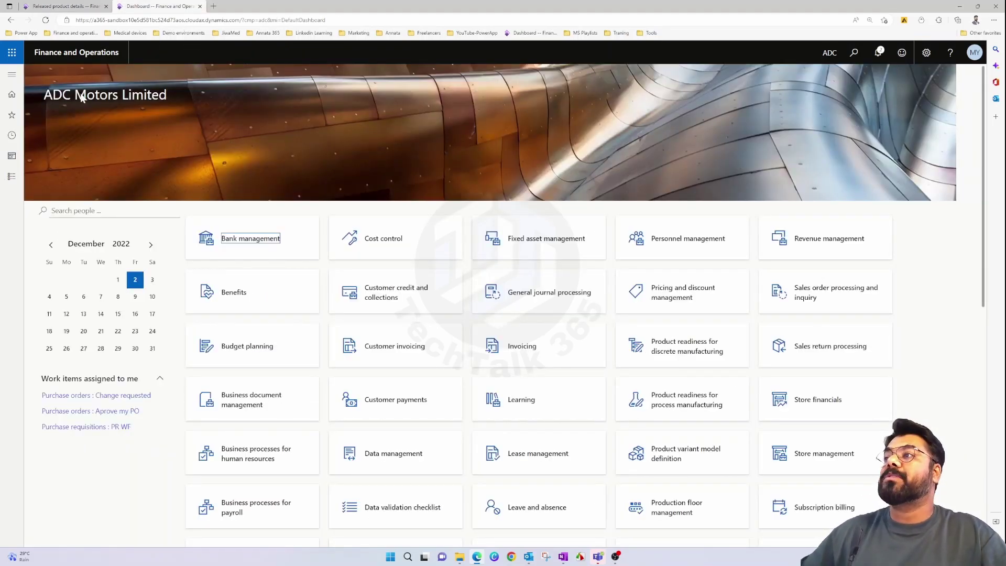
left_click(11, 74)
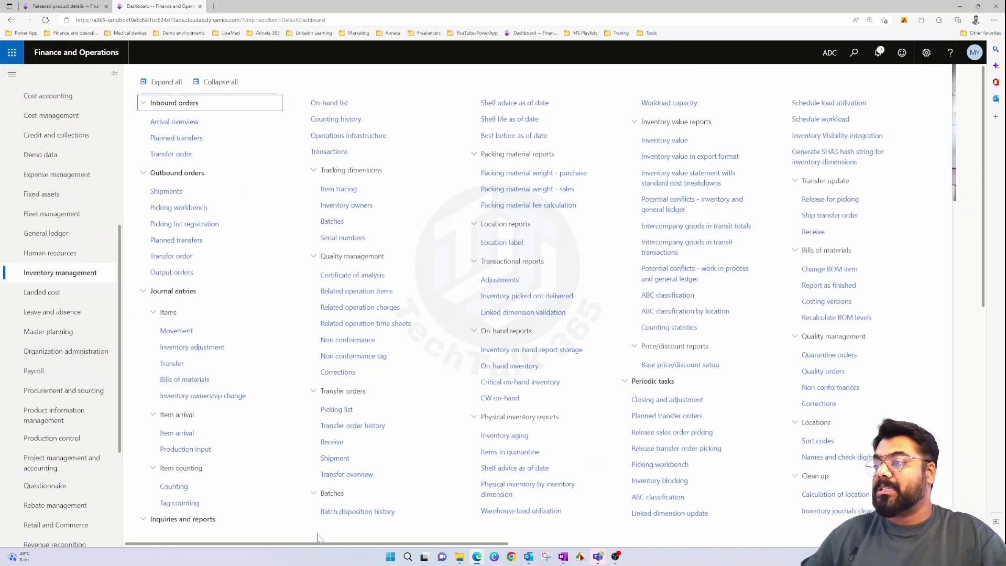
scroll(367, 542, "right", 2)
scroll(567, 562, "right", 10)
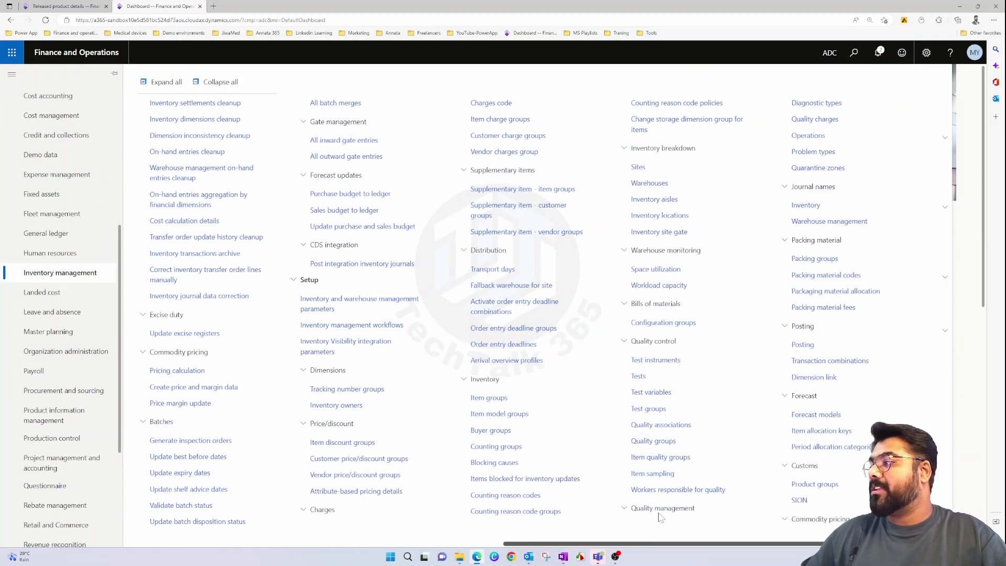
key("Escape")
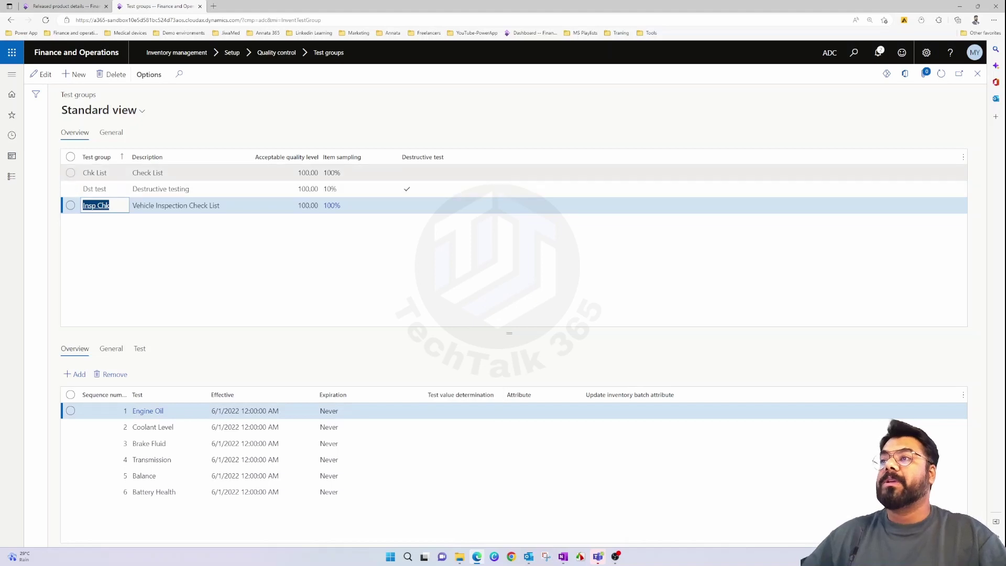
In test group Chk List, assign the Moisture attribute to the Moisture test, accept the batch attribute defaults, and enable updating the inventory batch attribute.
left_click(157, 172)
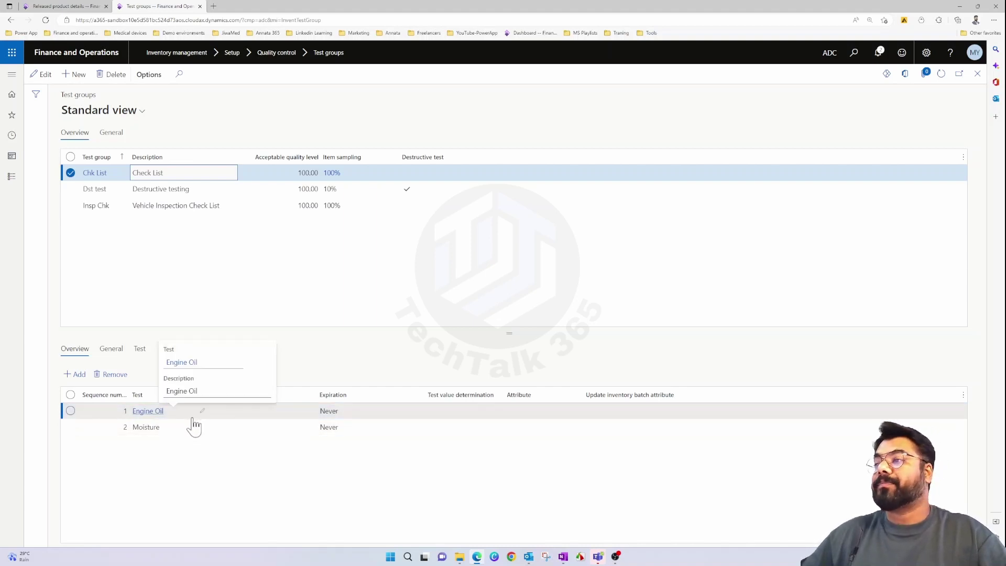
left_click(173, 428)
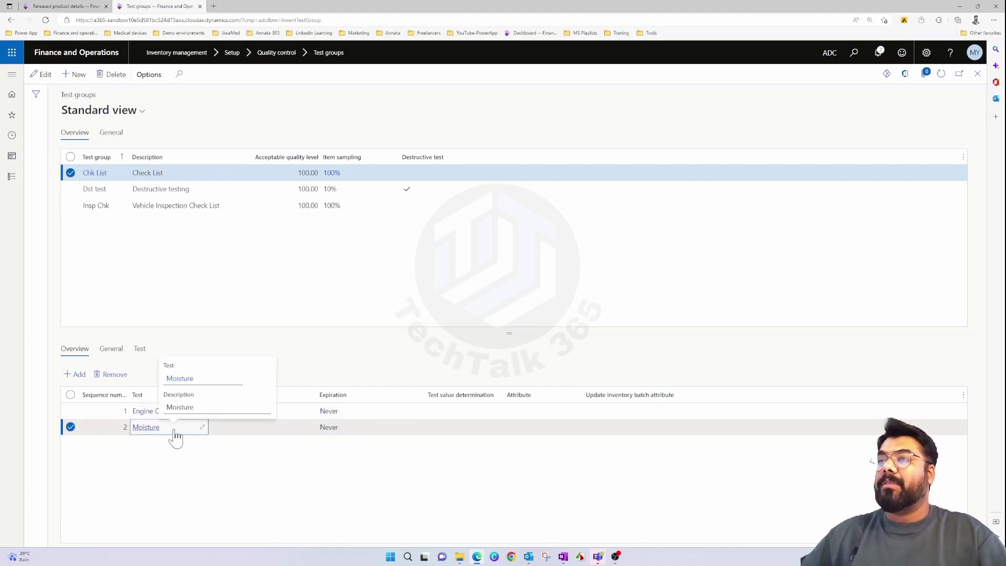
key("F2")
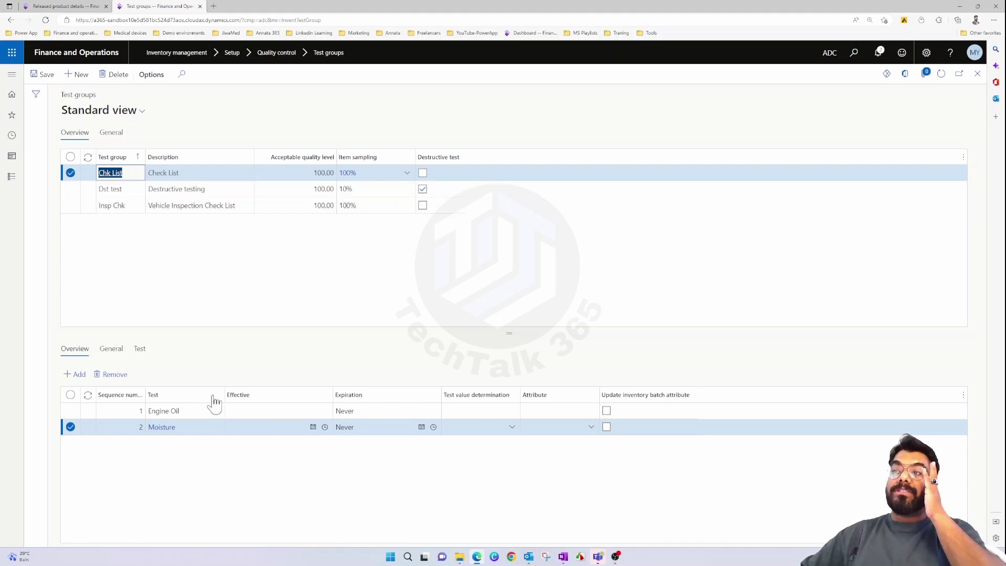
left_click(213, 428)
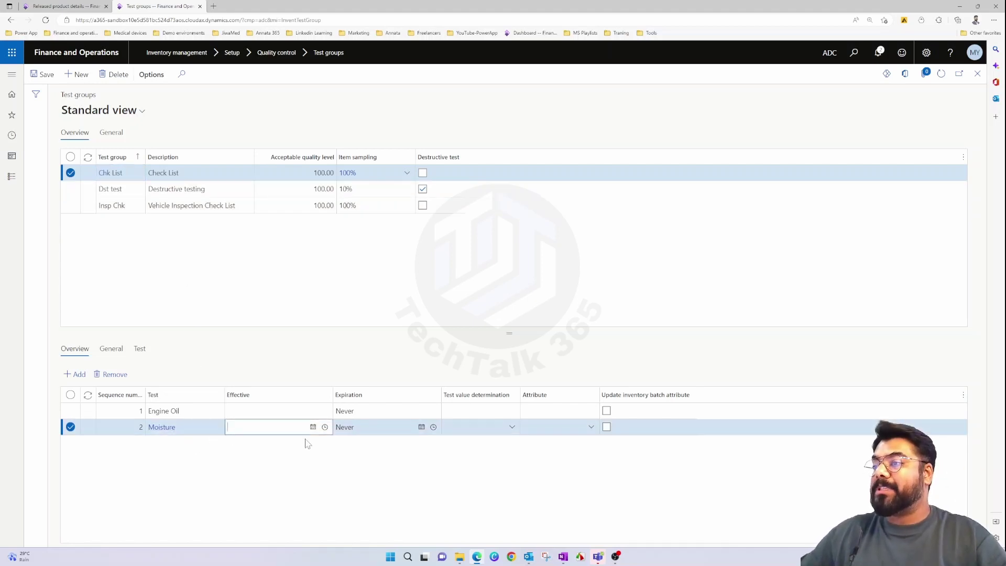
left_click(591, 427)
left_click(572, 330)
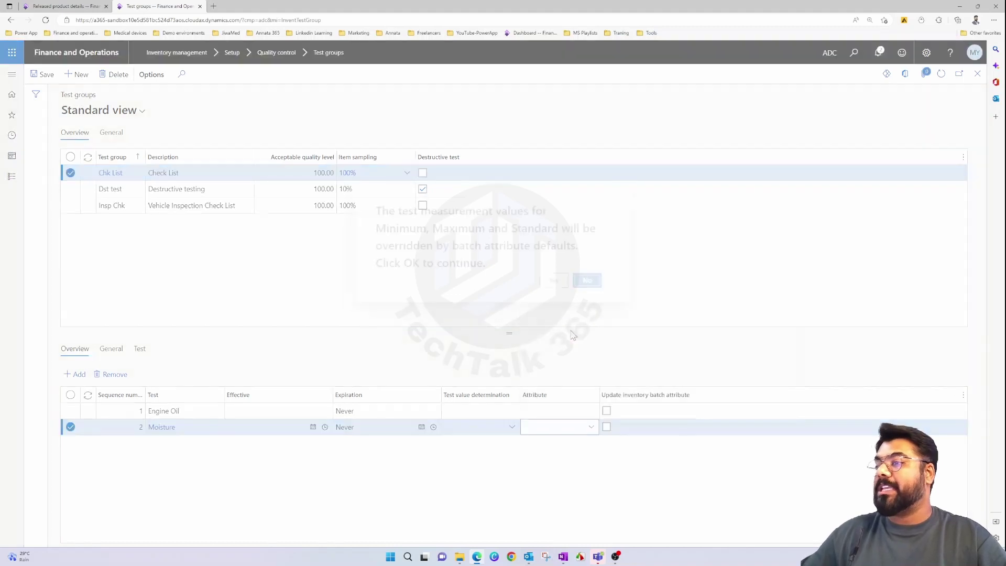
left_click(554, 280)
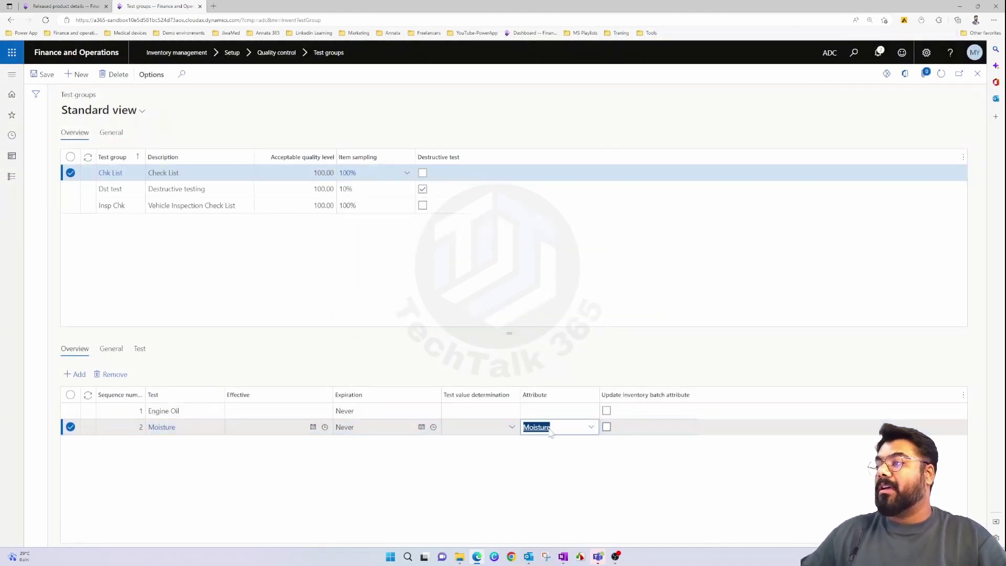
left_click(607, 427)
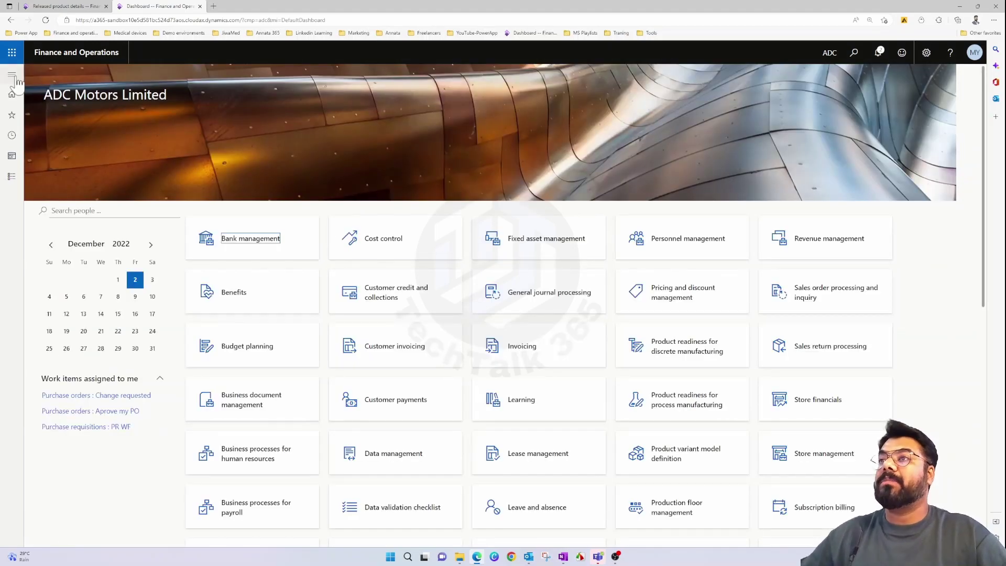
Open the quality associations in Inventory management and examine the Purchase association for item Z0001.
left_click(11, 74)
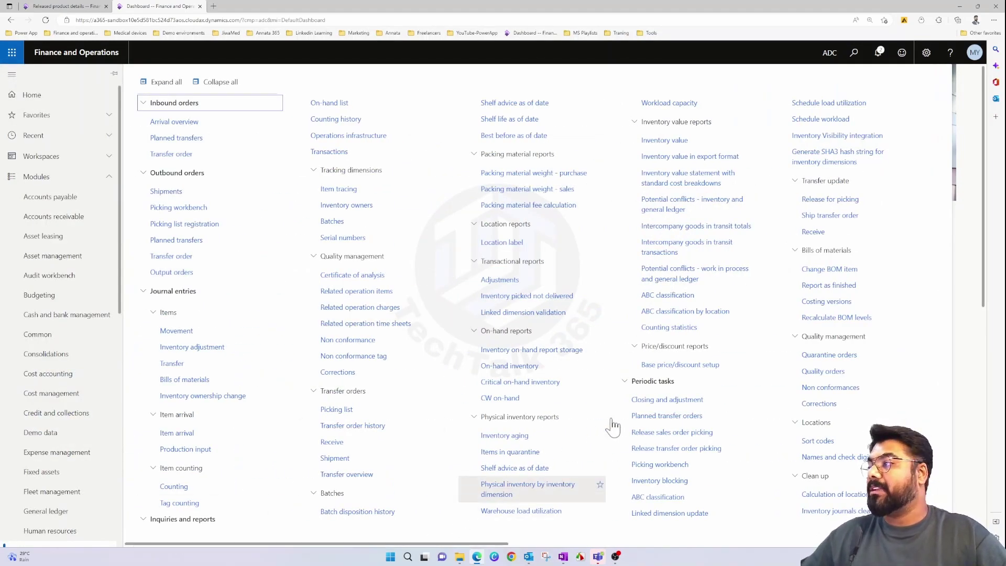
left_click_drag(337, 545, 798, 540)
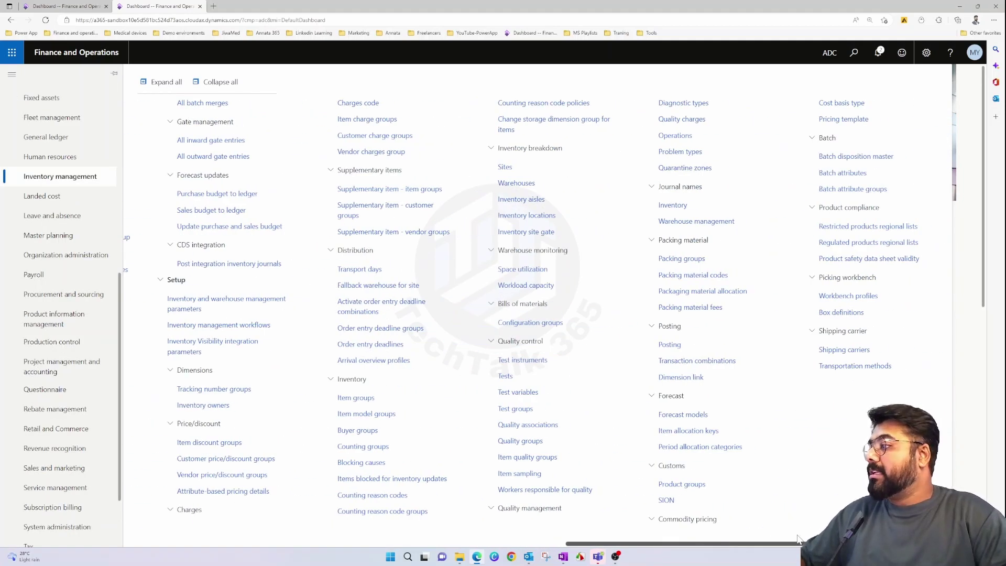
left_click(528, 425)
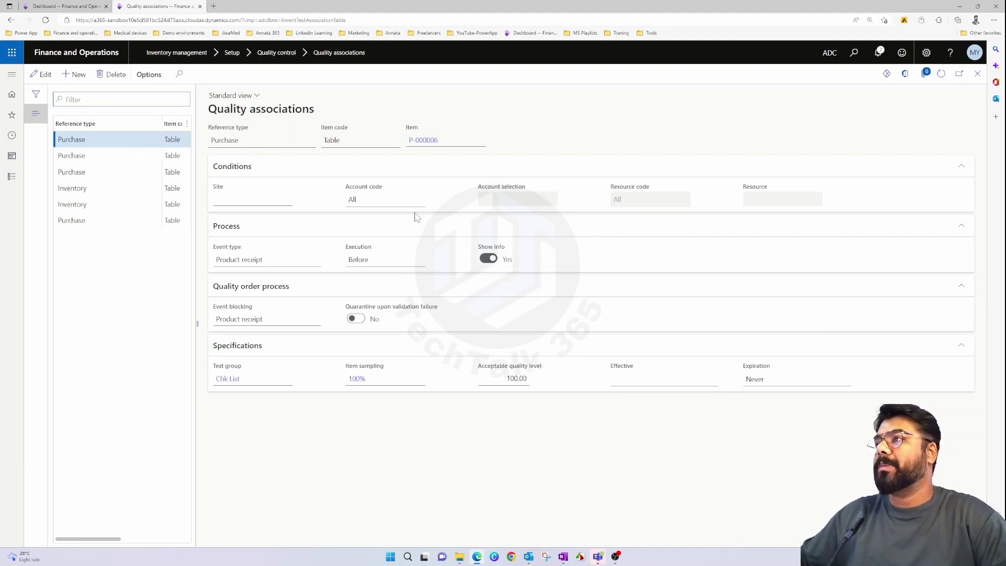
left_click(111, 221)
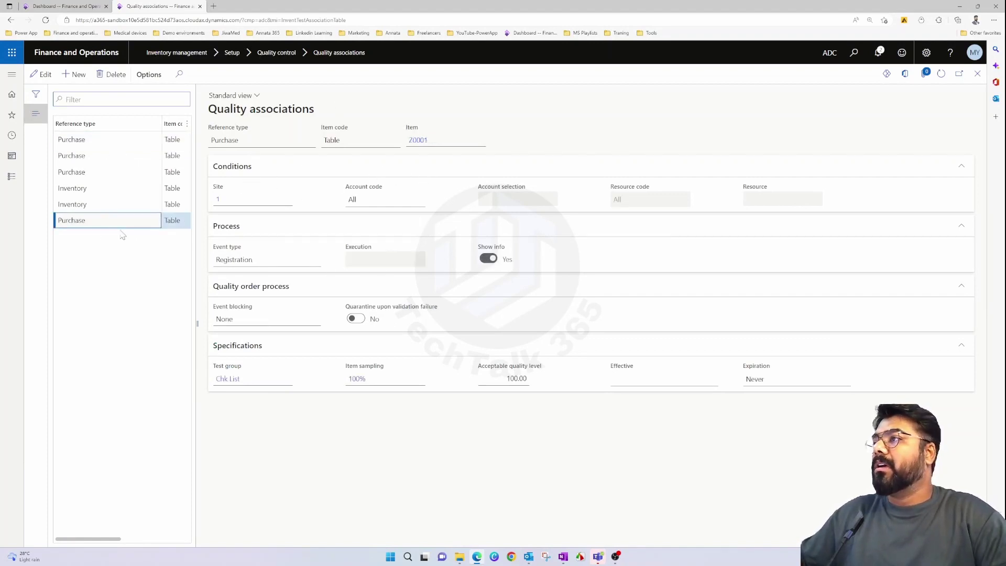
left_click(422, 140)
left_click(444, 466)
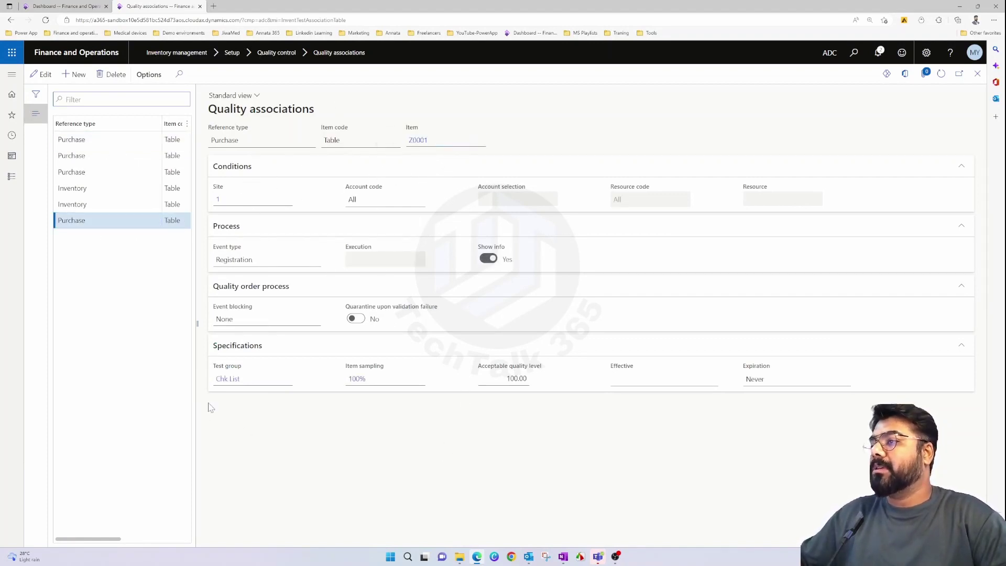
Check the Moisture test's attribute settings in the association's test group Chk List, then return to the quality association.
left_click(228, 380)
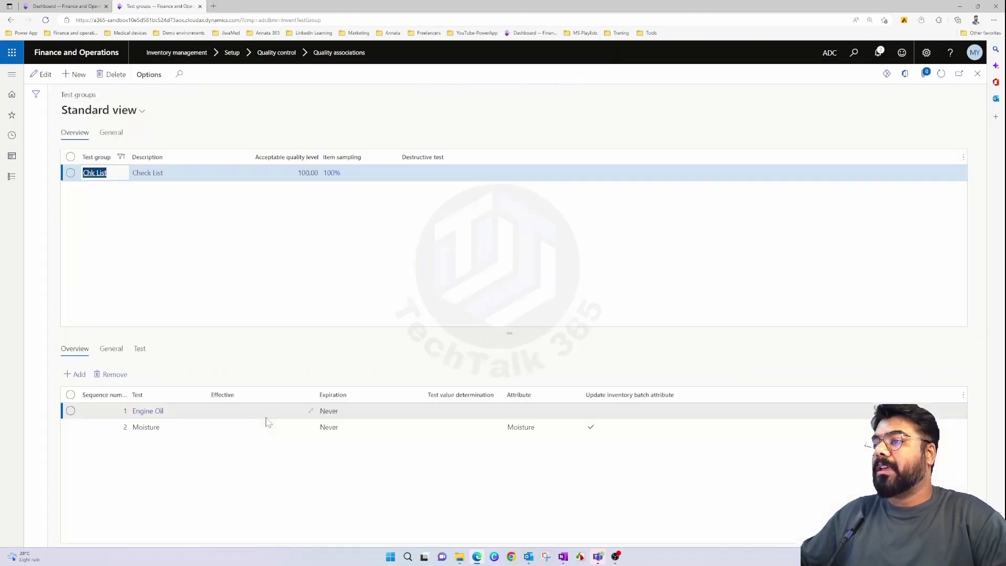
left_click(481, 428)
left_click(560, 430)
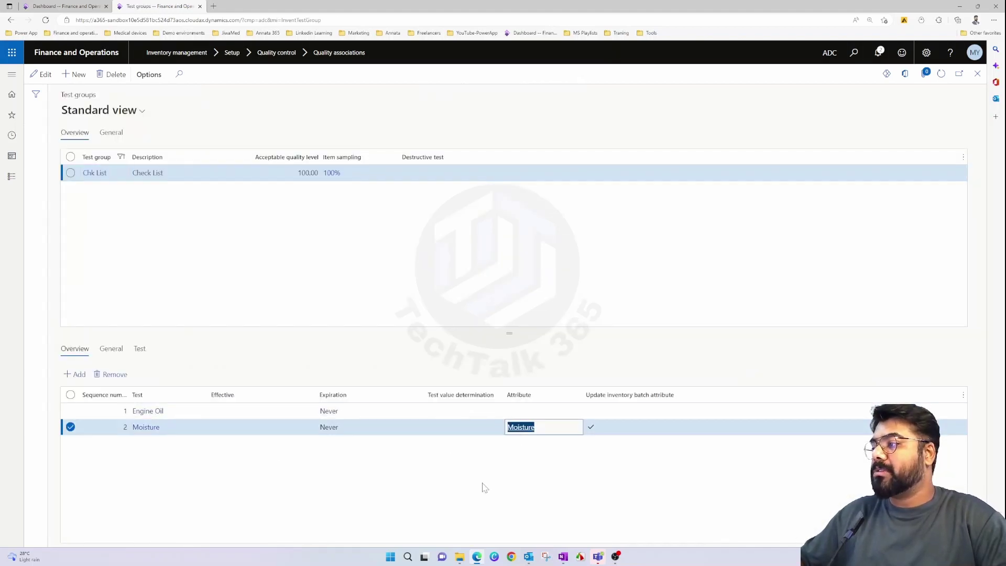
left_click(929, 167)
left_click(978, 73)
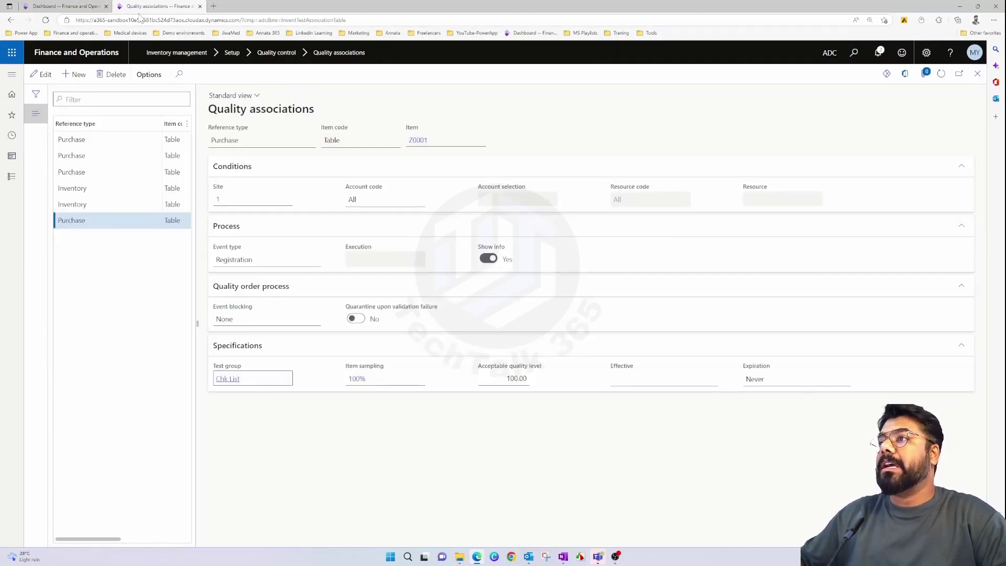
Open the list of all purchase orders in Procurement and sourcing from the other dashboard.
left_click(48, 5)
left_click(12, 74)
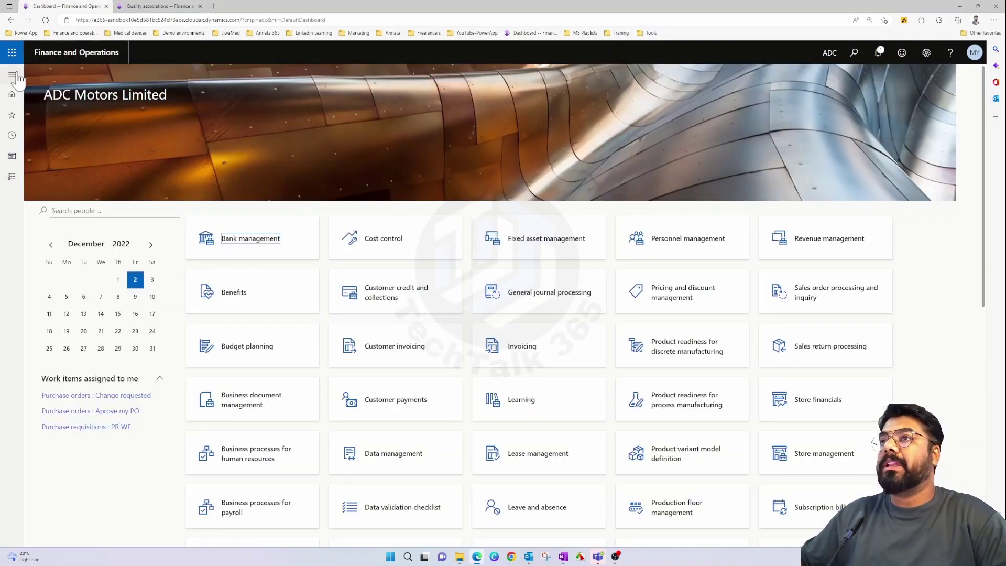
left_click(58, 373)
scroll(113, 383, "down", 6)
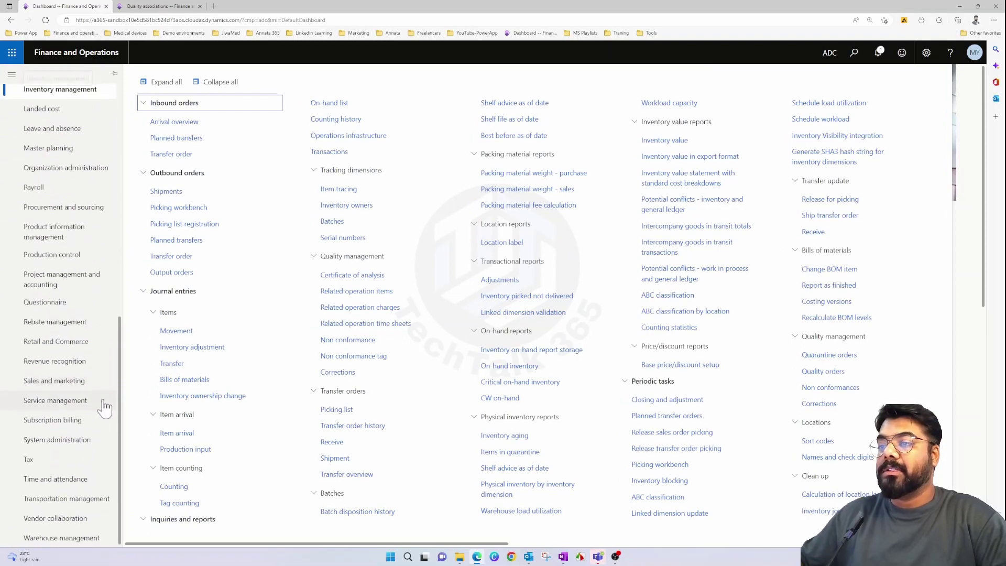
scroll(76, 254, "up", 1)
left_click(68, 345)
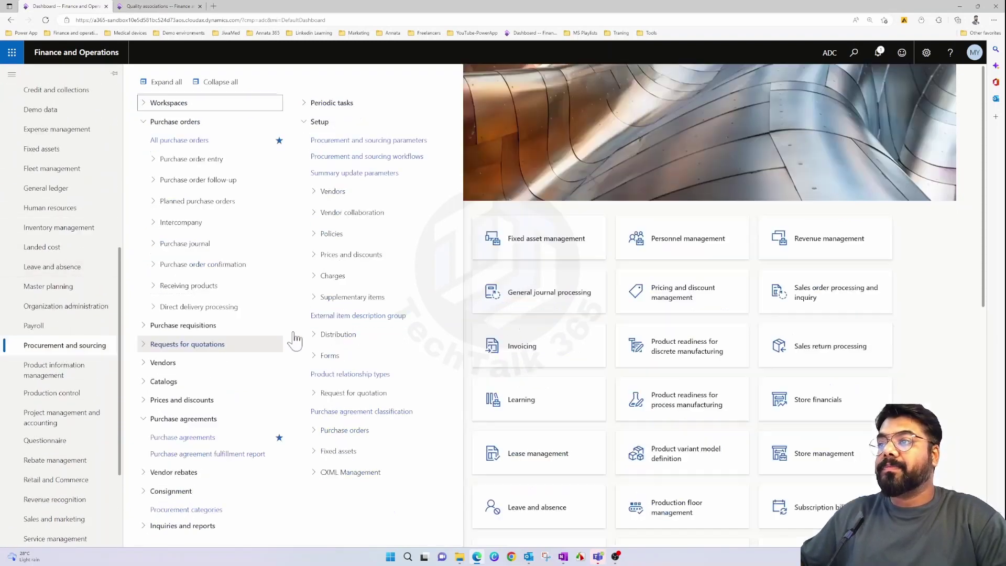
left_click(388, 219)
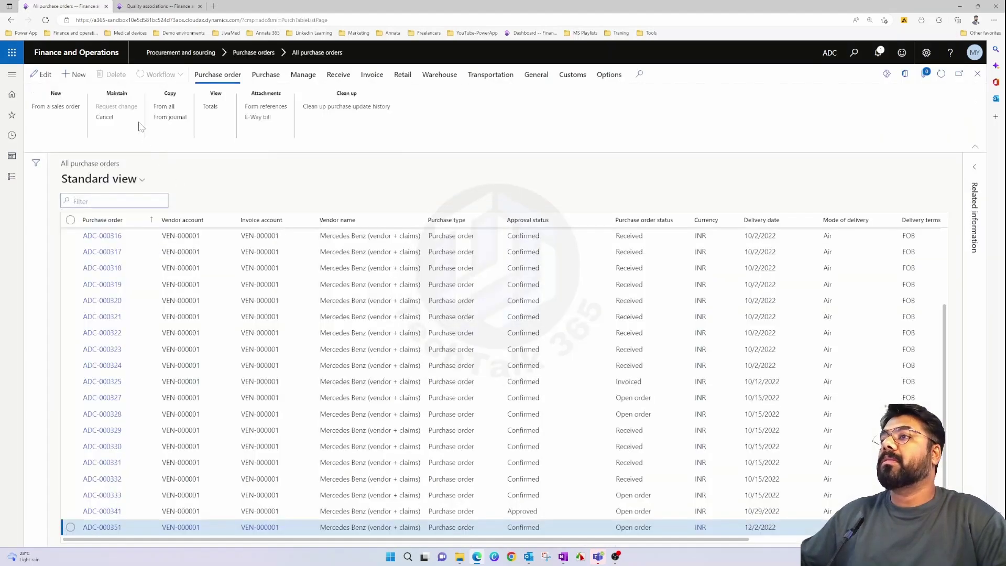
Create a purchase order for vendor Mercedes Benz (vendor + claims) with warehouse CS.
left_click(81, 75)
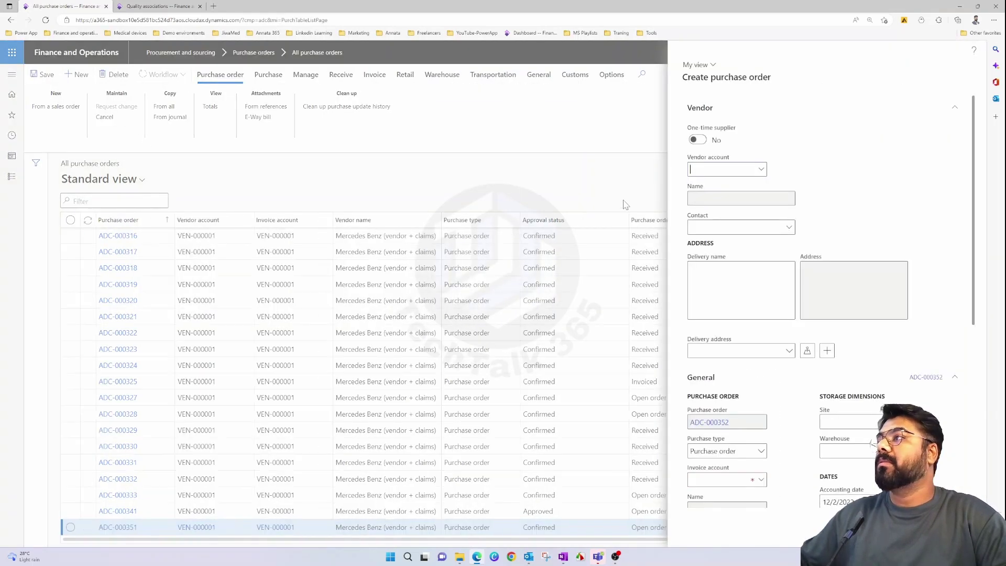
left_click(761, 169)
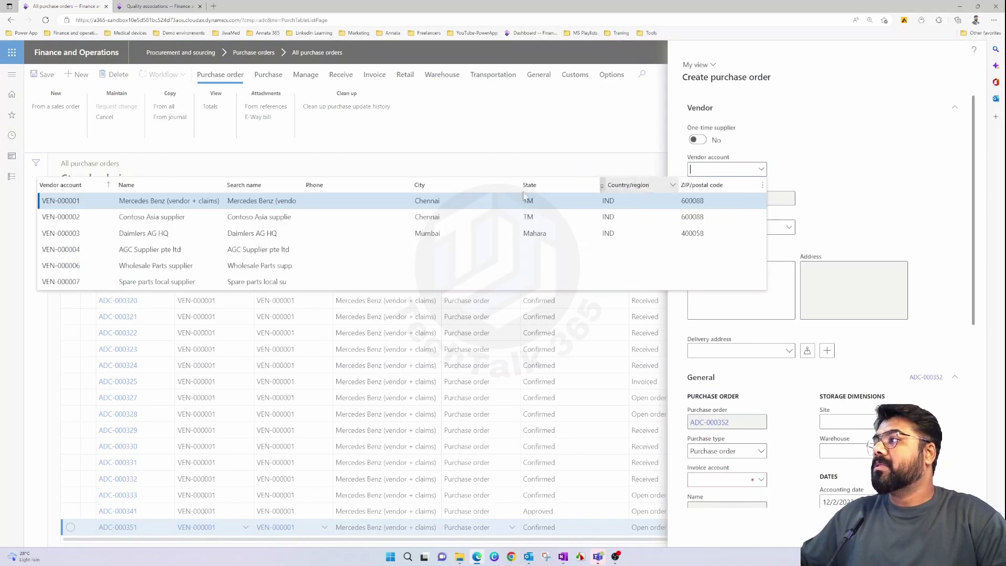
left_click(157, 200)
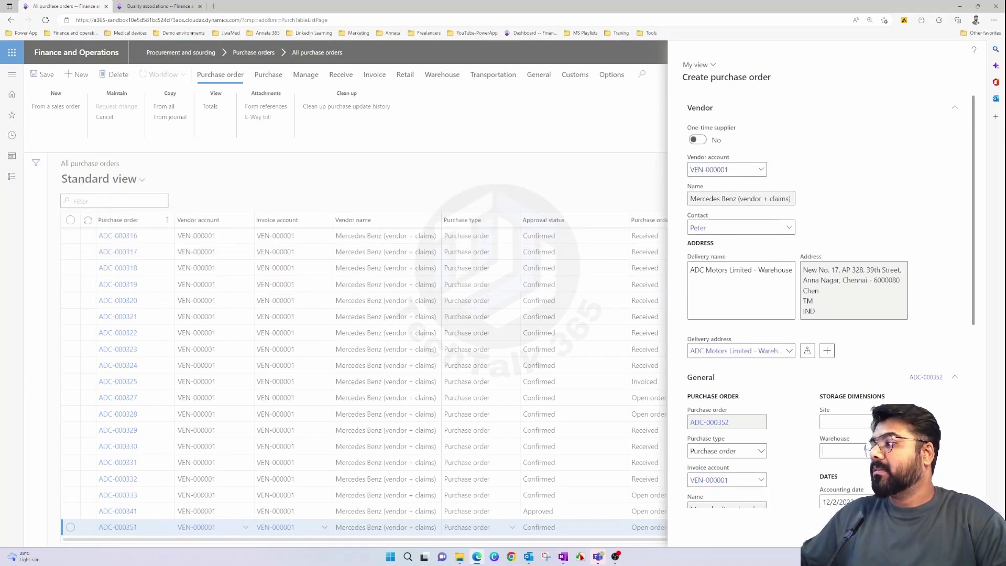
type("CS")
key("Tab")
scroll(828, 293, "down", 5)
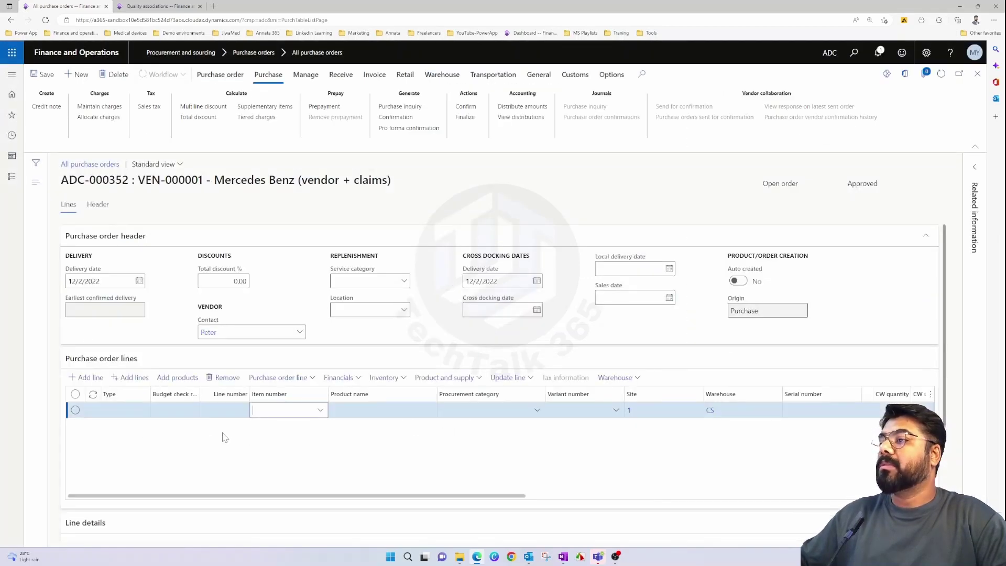
Enter item Z0001 on the purchase order line and set its quantity to 10.
type("0001")
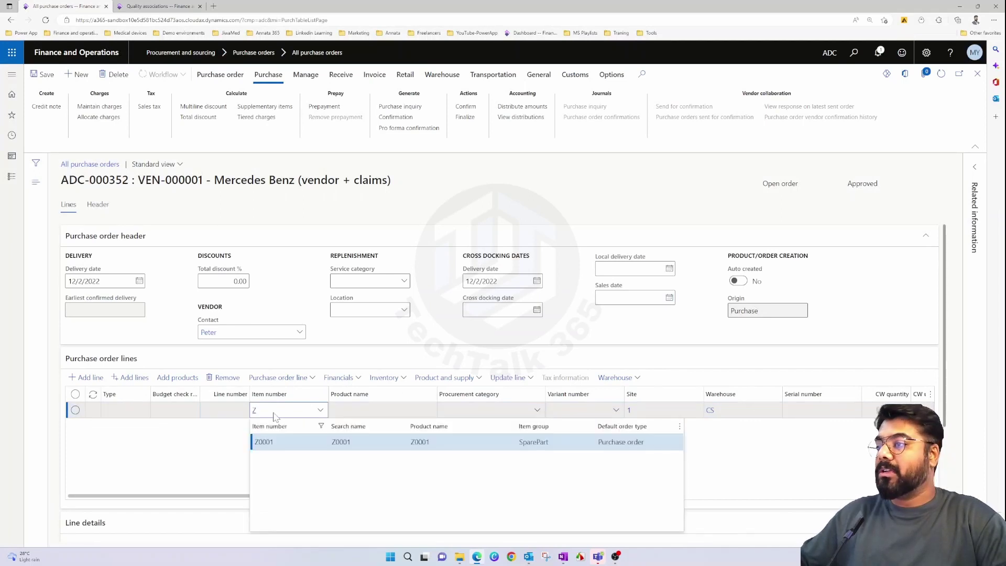
key("Return")
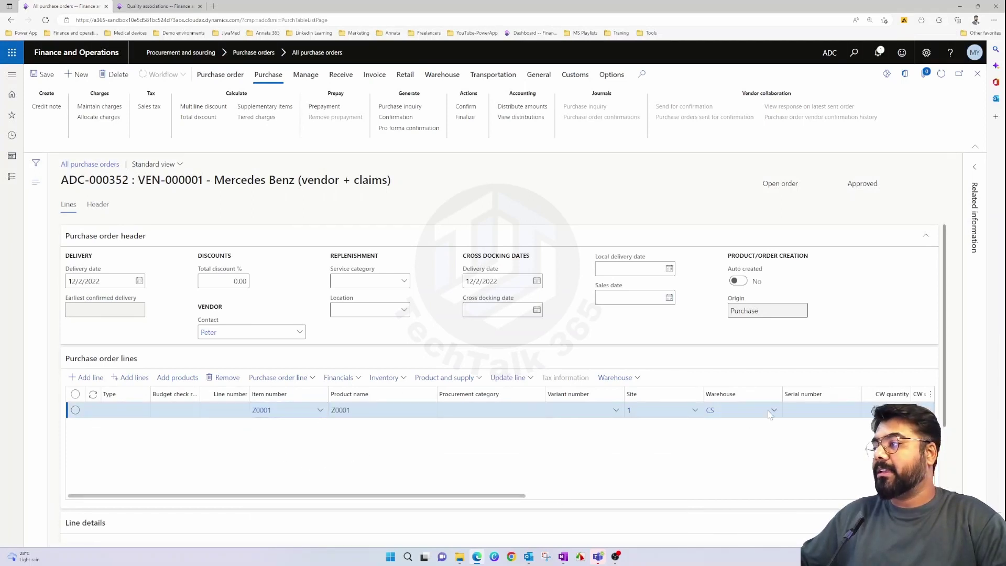
left_click_drag(525, 496, 730, 497)
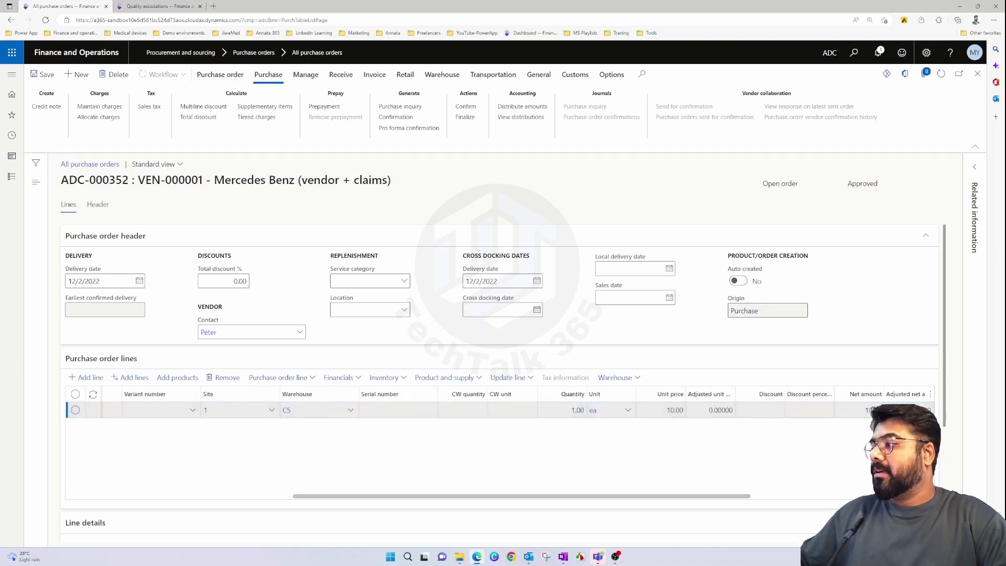
left_click(576, 410)
type("10")
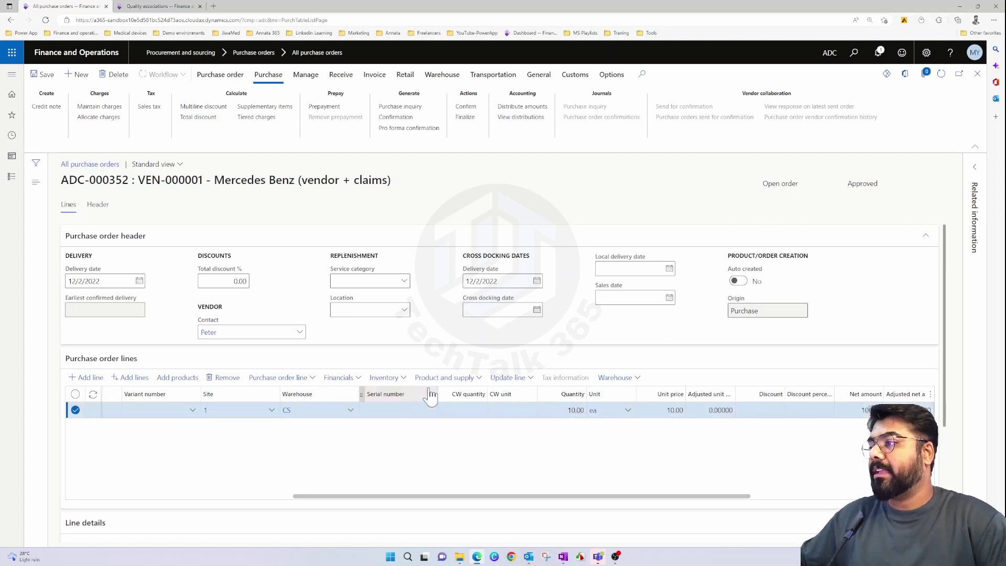
Confirm the purchase order for item Z0001.
left_click(509, 377)
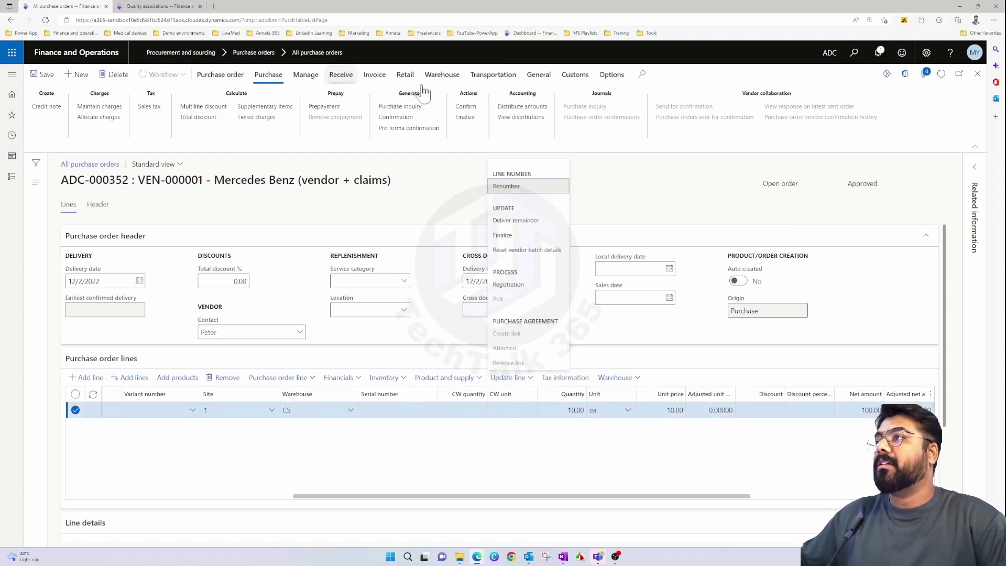
left_click(469, 108)
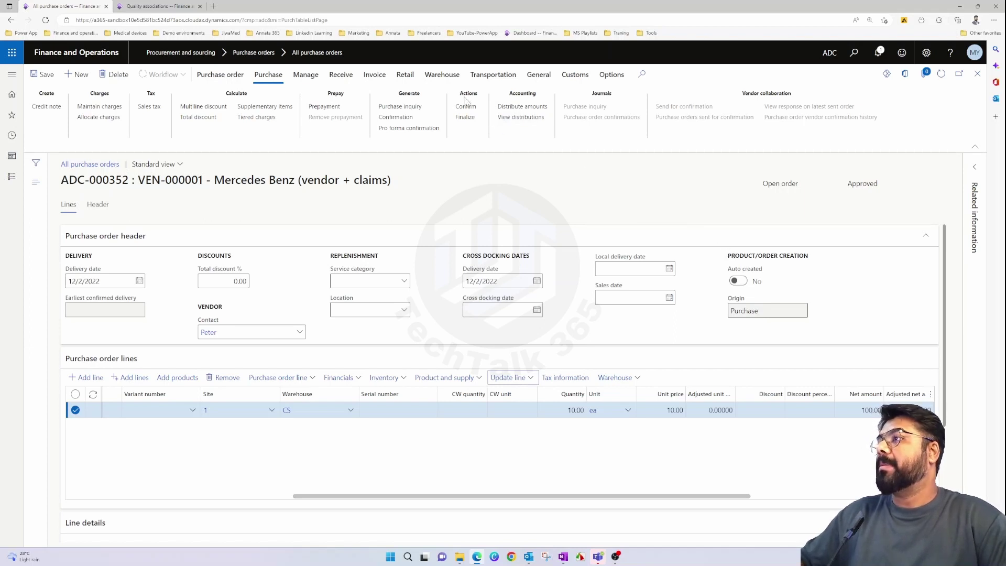
left_click(506, 150)
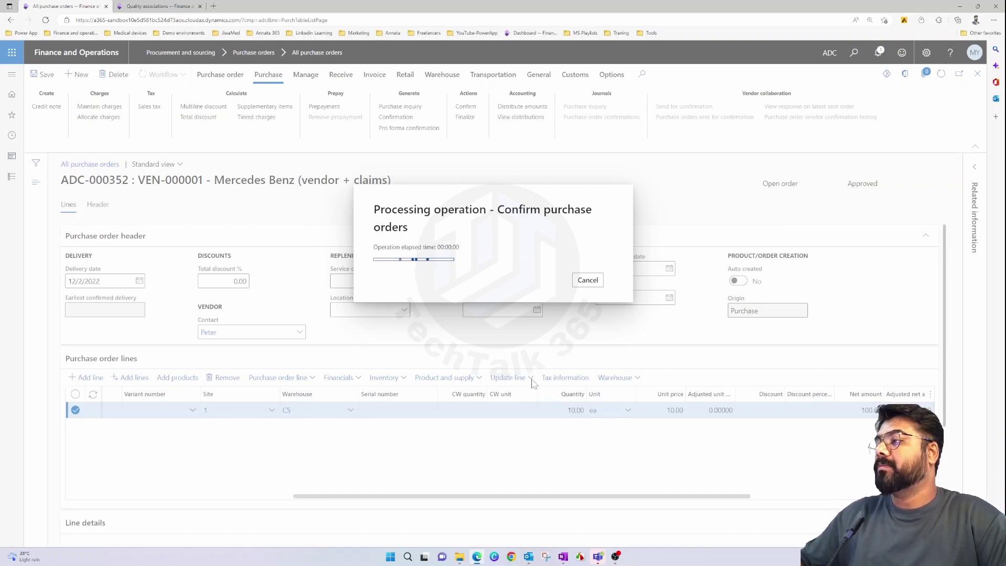
Register the order line's 10 ea into batch ZB0003, confirm the registration and close the vendor batch details.
left_click(532, 397)
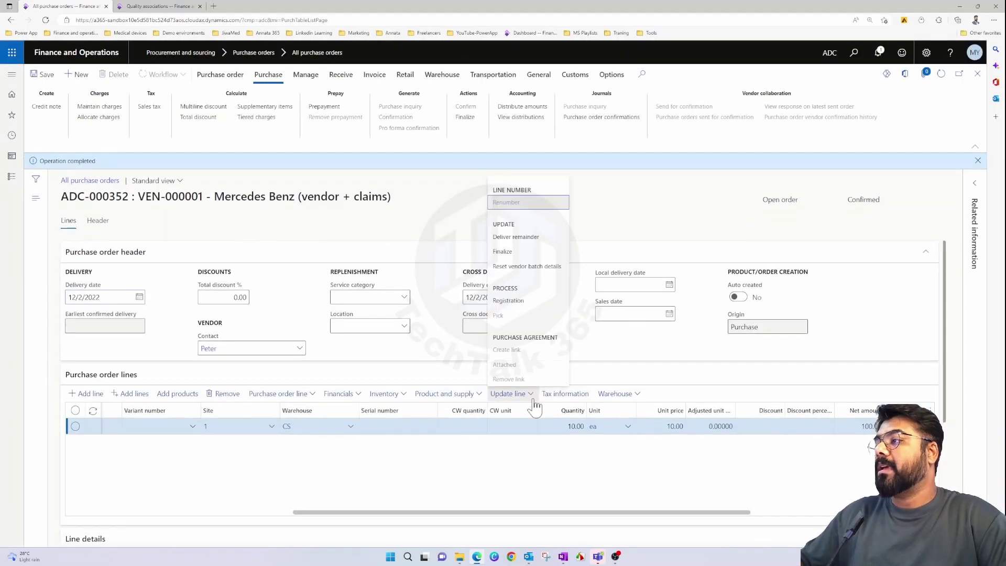
left_click(508, 300)
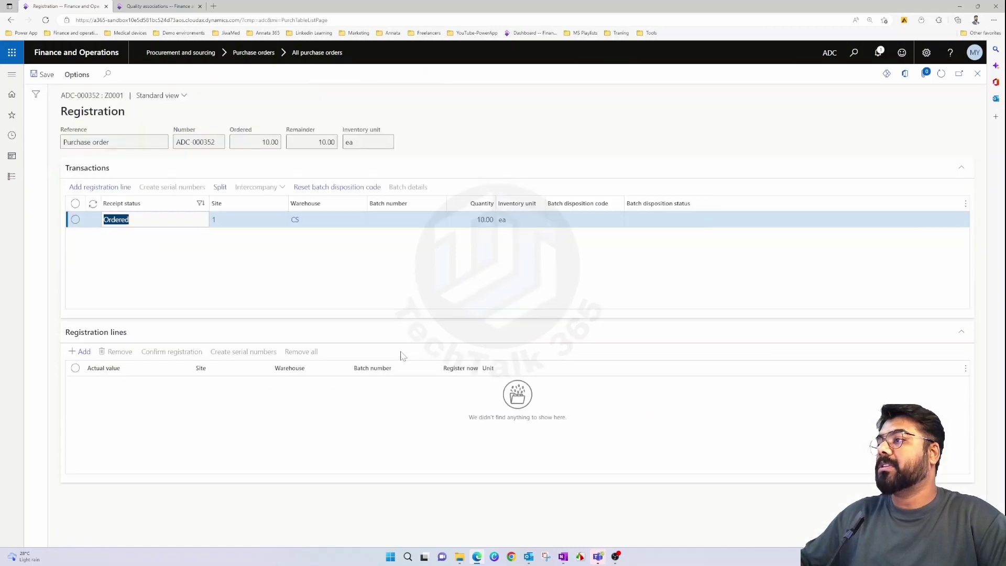
left_click(100, 187)
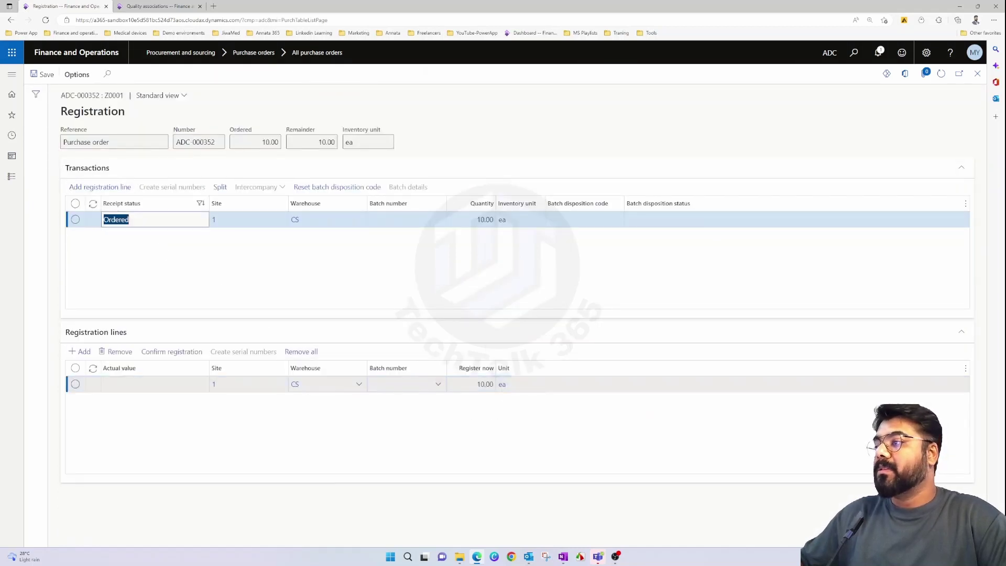
left_click(438, 384)
left_click(438, 384)
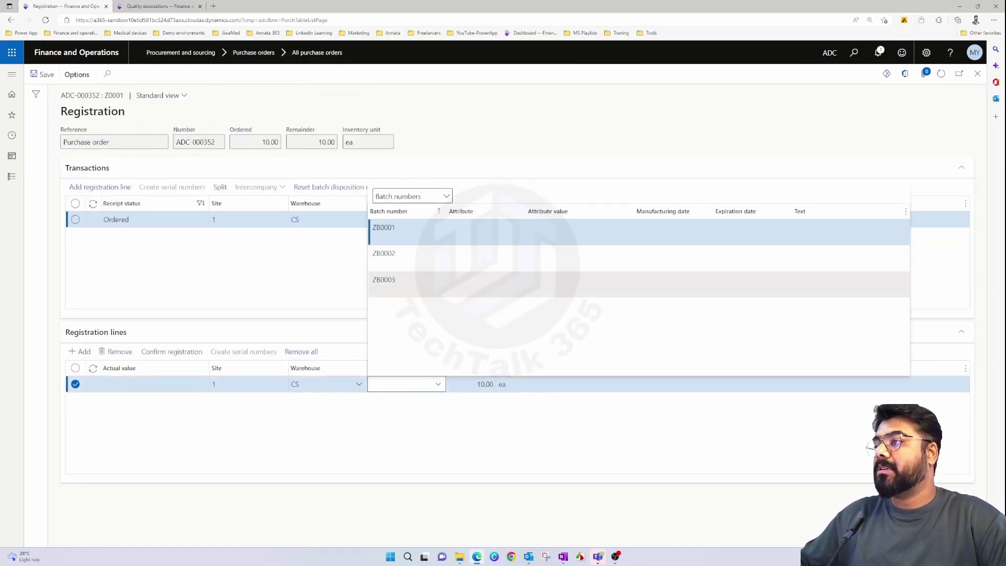
left_click(411, 282)
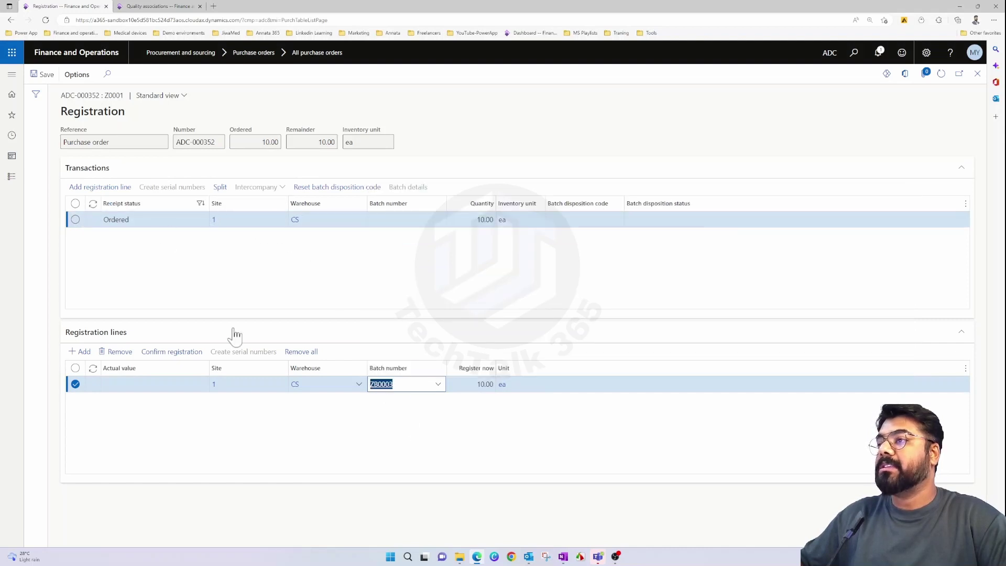
left_click(183, 358)
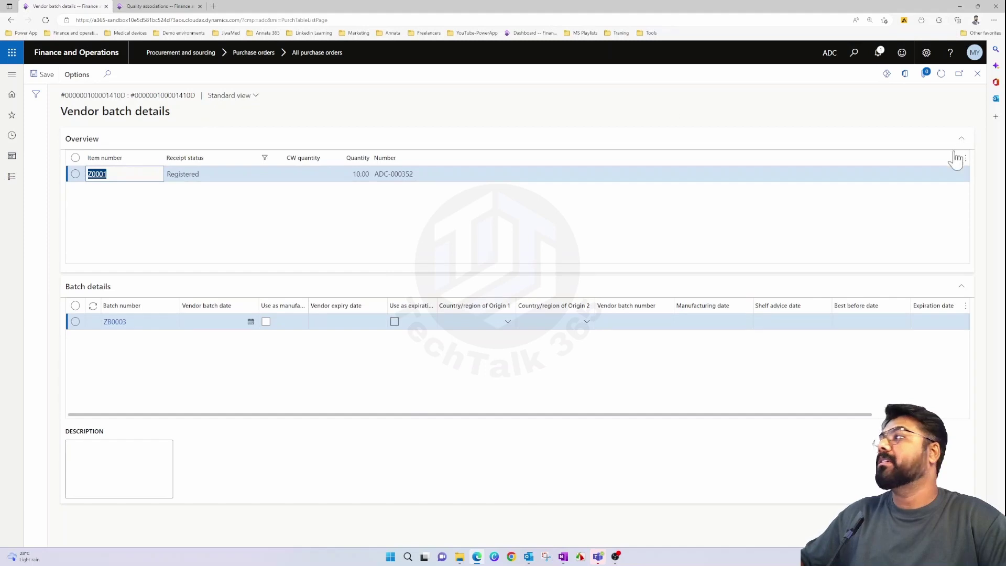
left_click(978, 73)
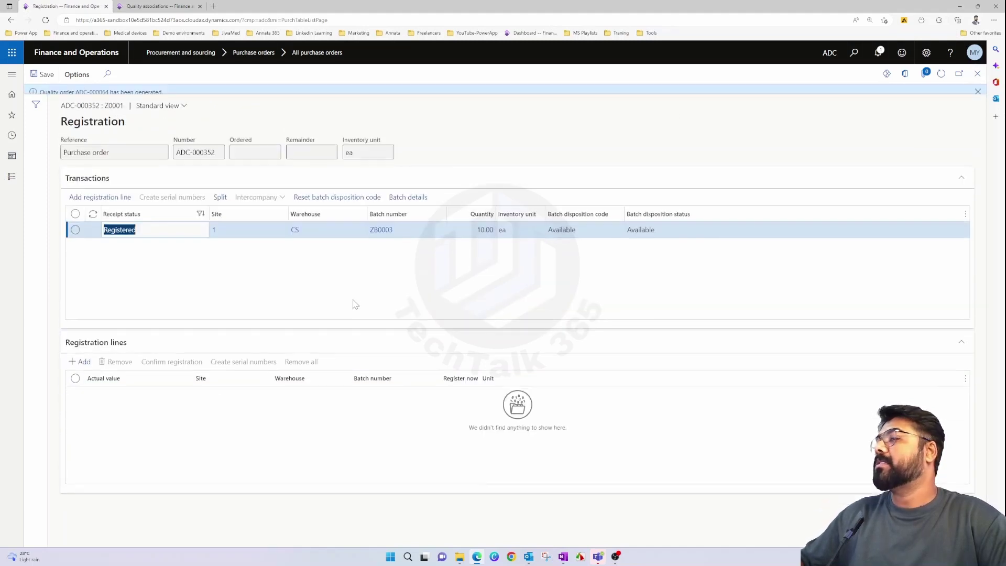
Copy the generated quality order's number, then open Quality orders in Inventory management from the other browser page.
left_click_drag(109, 94, 77, 94)
right_click(77, 94)
left_click(90, 98)
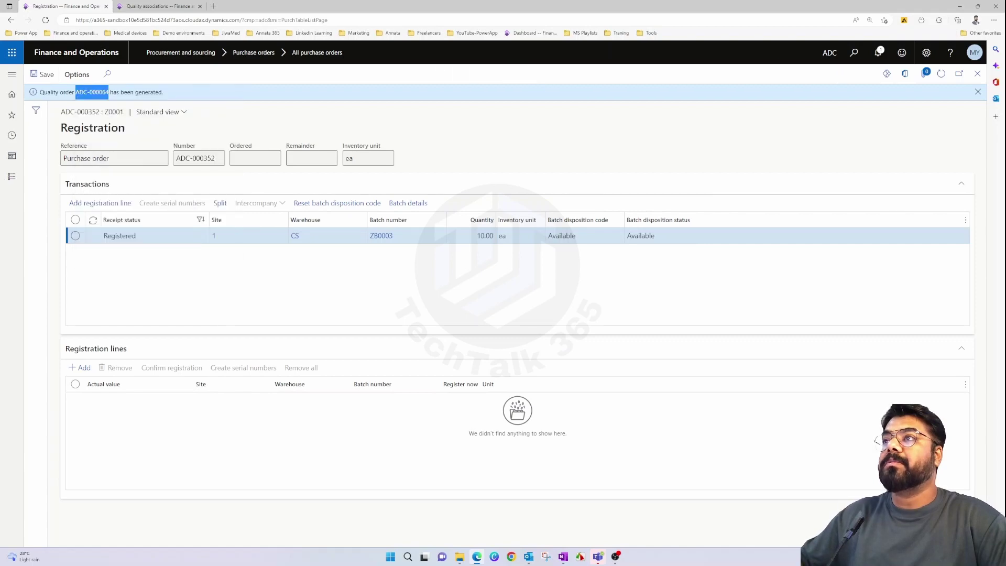
left_click(157, 5)
left_click(12, 74)
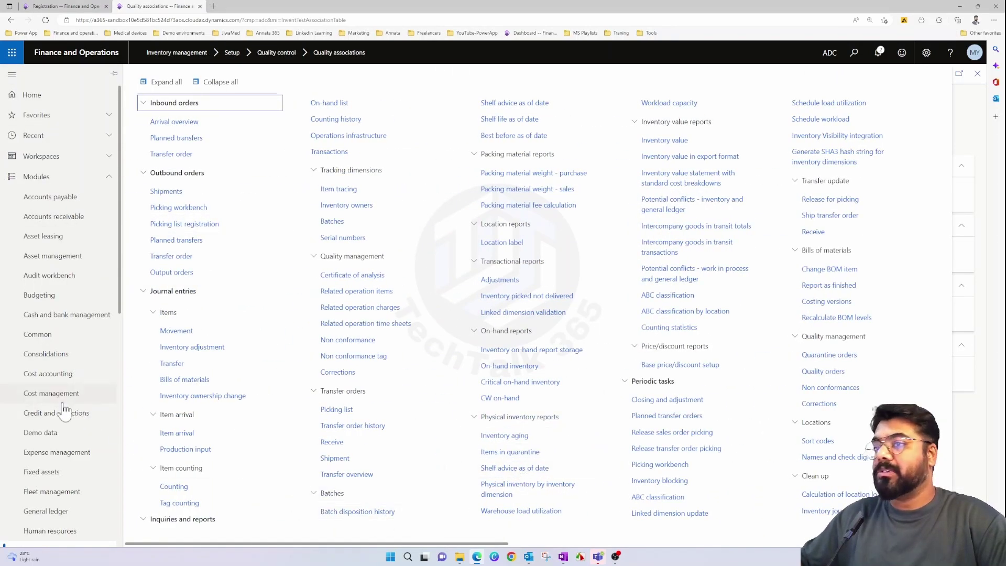
scroll(61, 414, "down", 4)
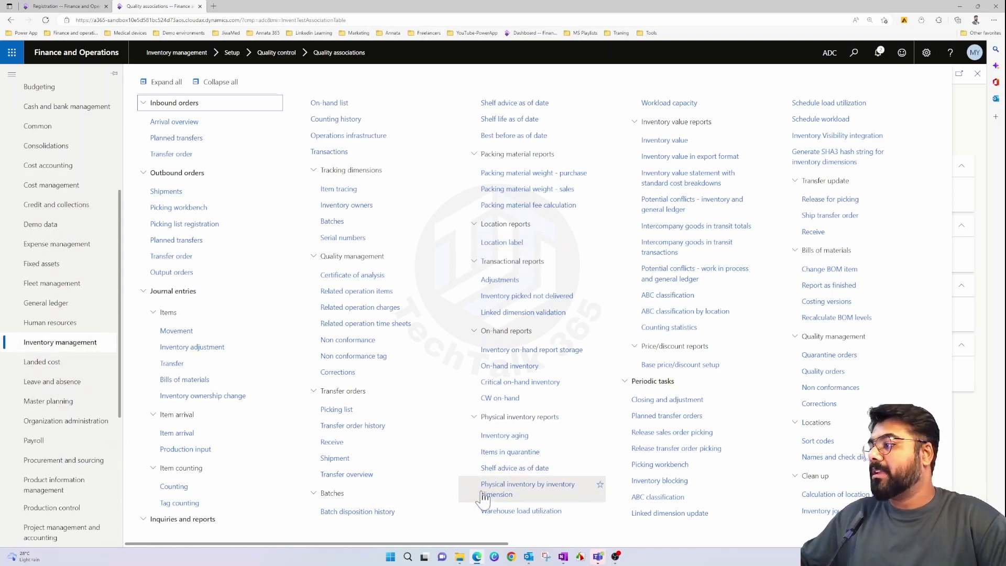
left_click_drag(463, 547, 603, 548)
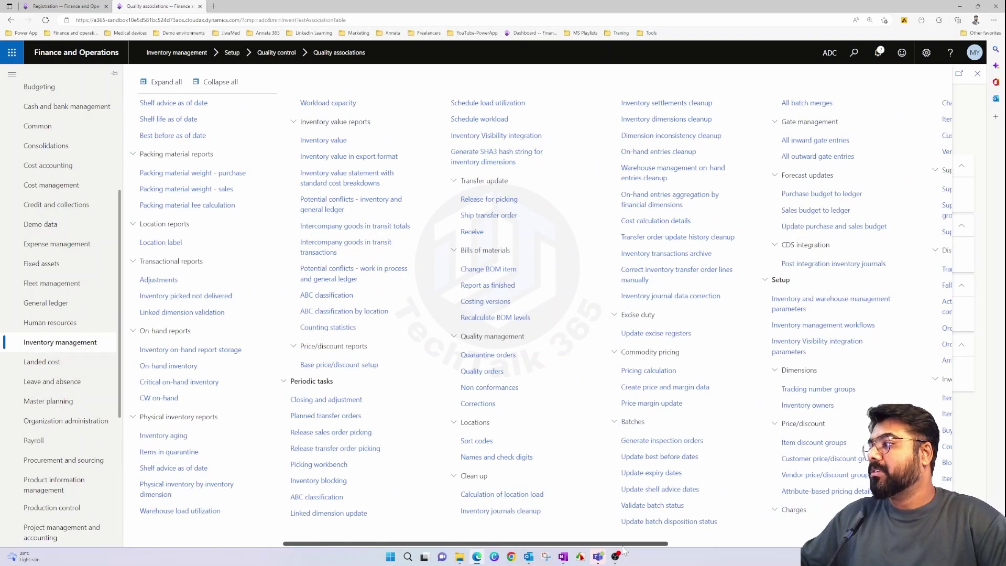
left_click(483, 382)
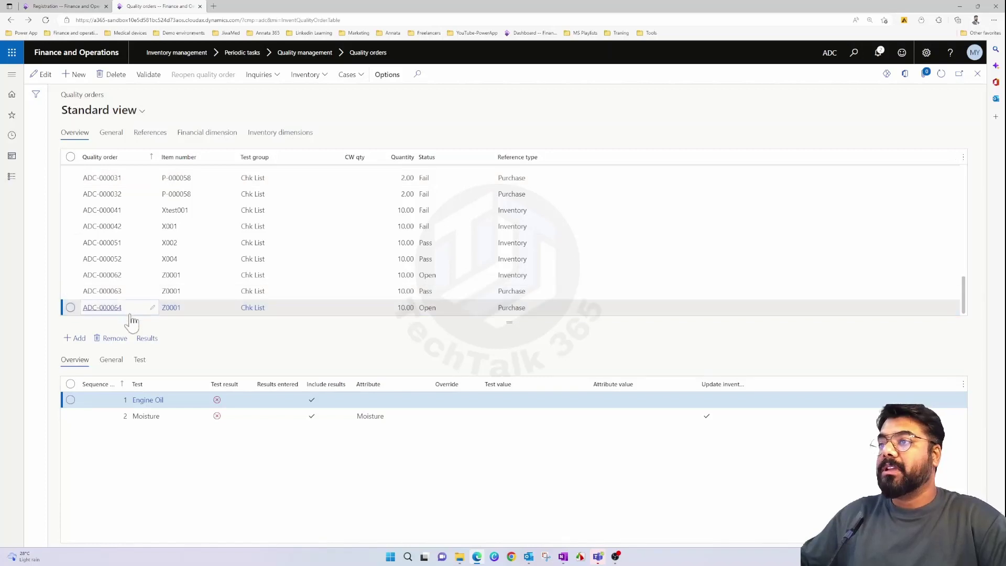
Put the new Z0001 quality order into edit mode and check the Moisture test's measurement limits.
left_click(438, 417)
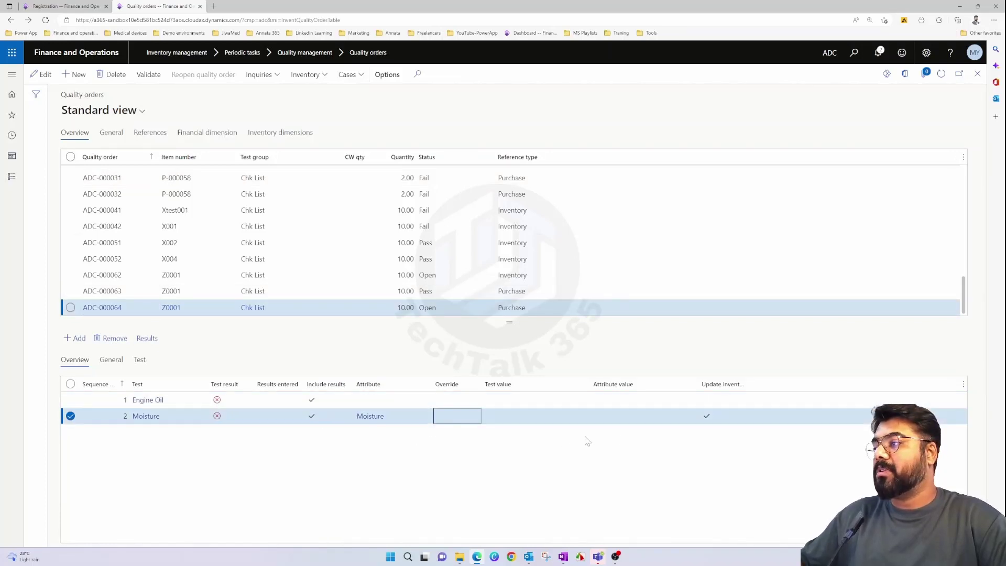
left_click(42, 74)
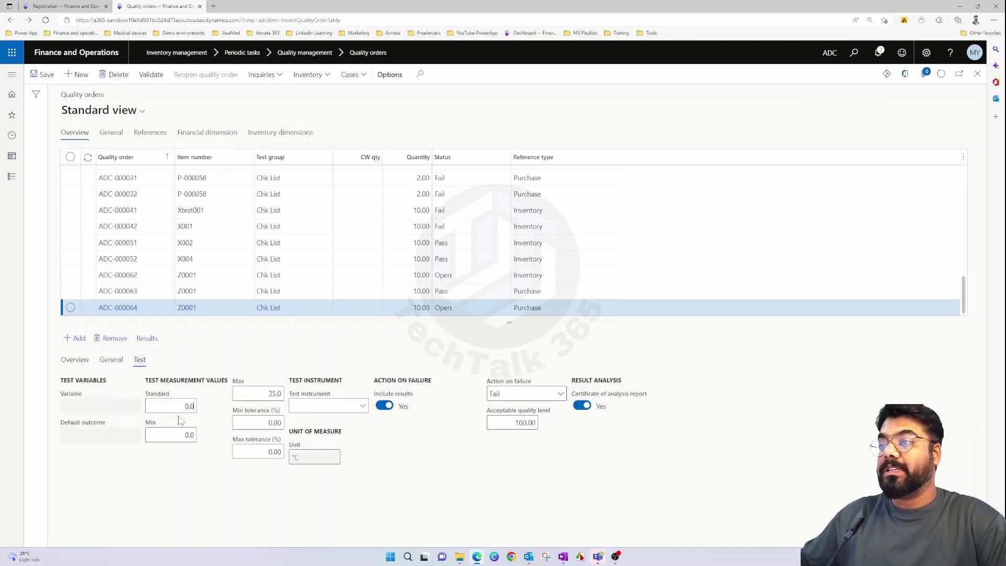
left_click(276, 396)
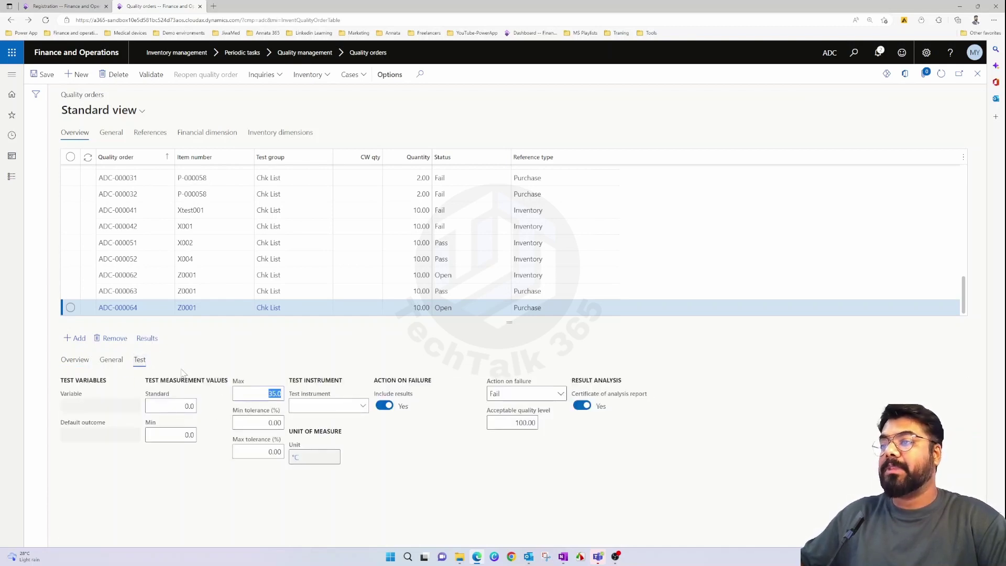
Record the Moisture test result with quantity 10 and result value 22, validate it and return to the quality orders.
left_click(146, 338)
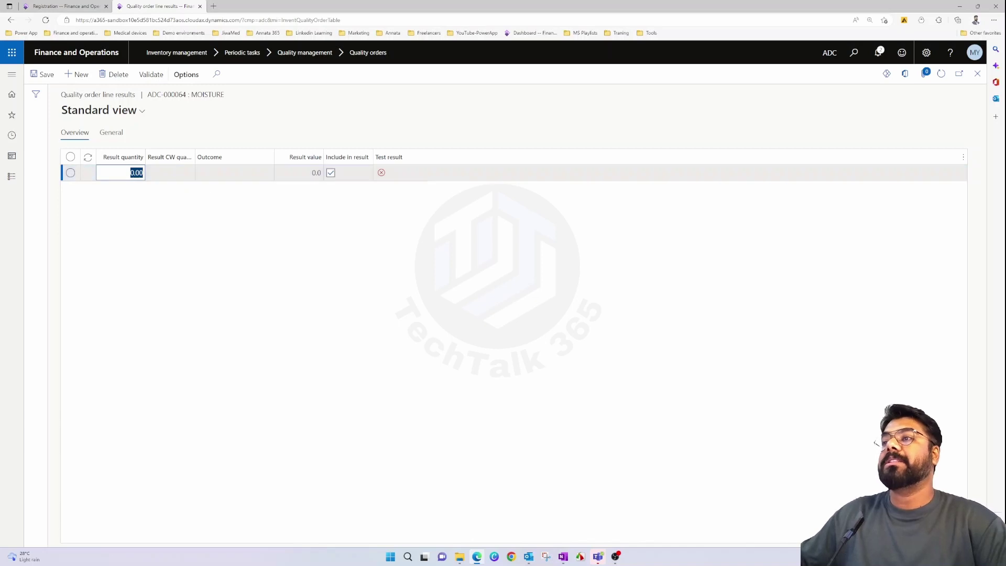
left_click(130, 172)
type("1")
left_click(228, 171)
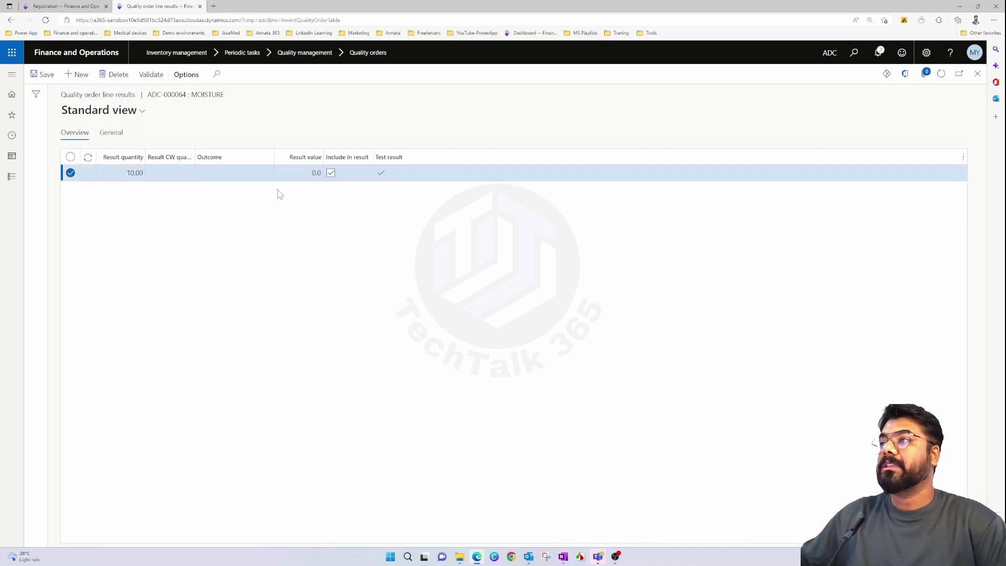
left_click(313, 173)
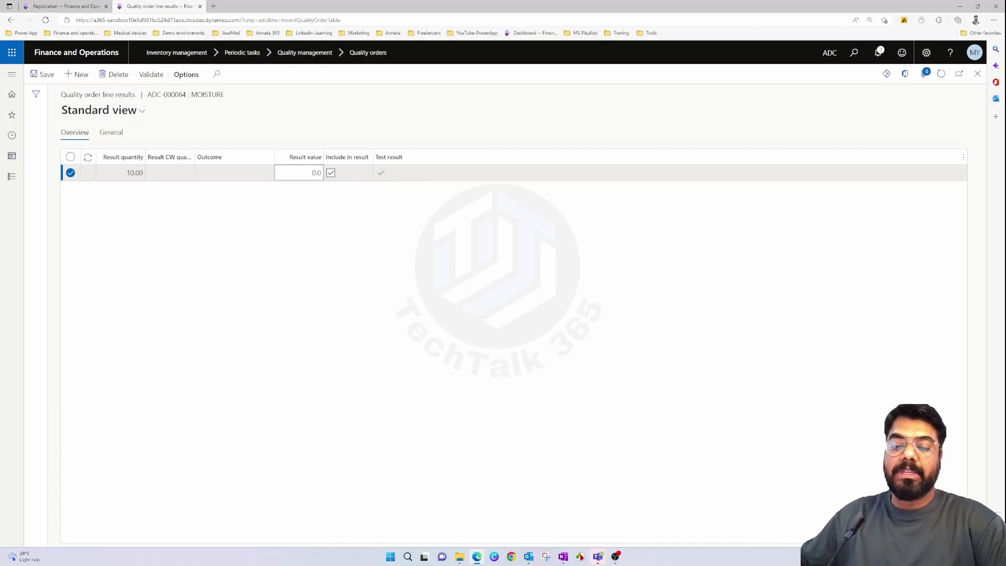
type("22")
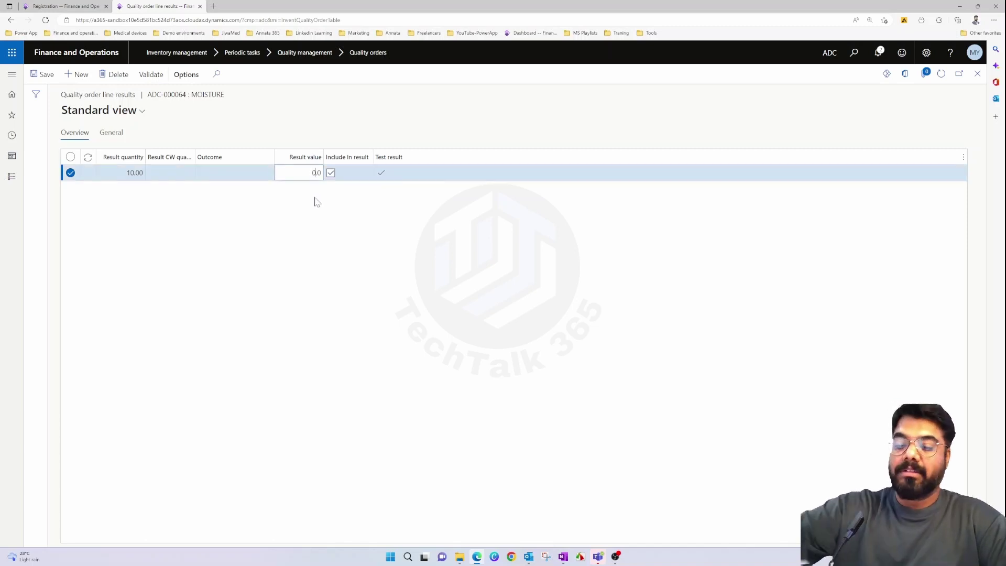
left_click(151, 74)
left_click(977, 73)
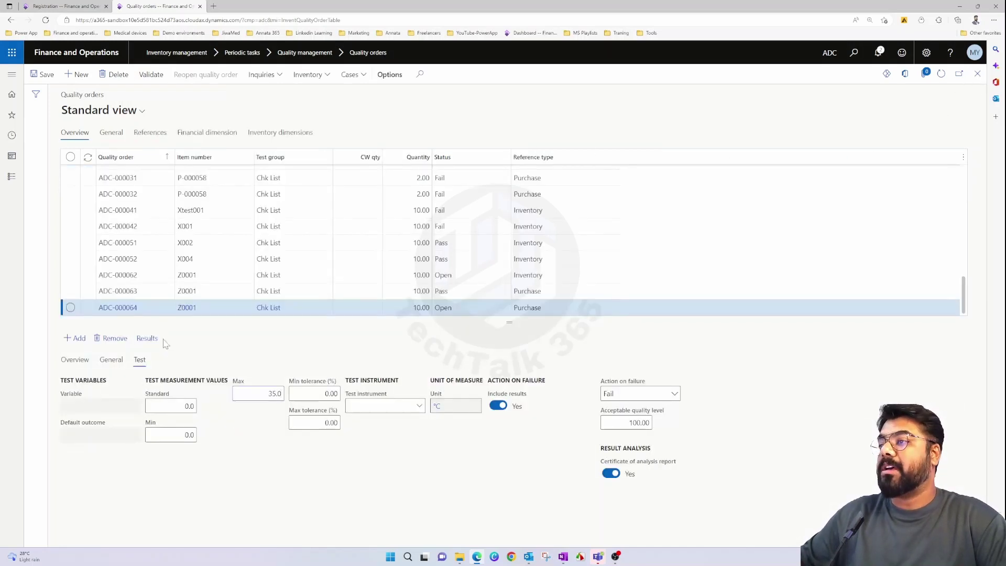
Record a result quantity of 10 for the Engine Oil test and return to the quality orders.
left_click(75, 360)
left_click(304, 401)
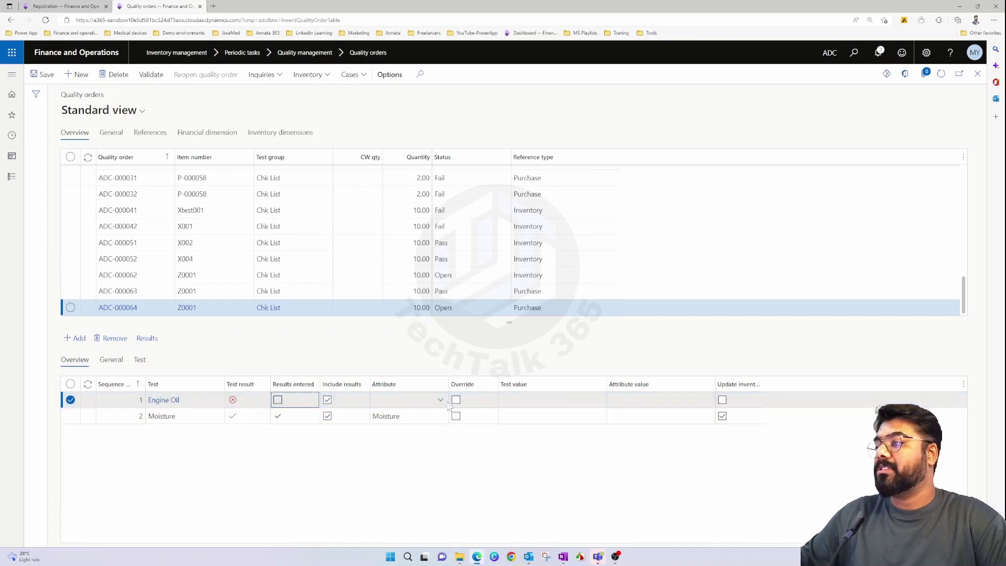
left_click(147, 338)
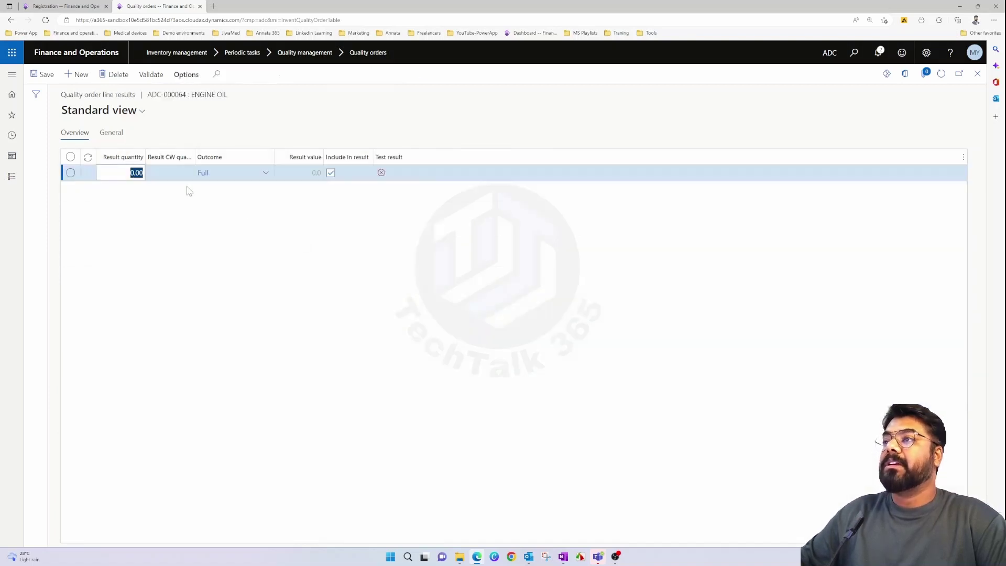
type("1")
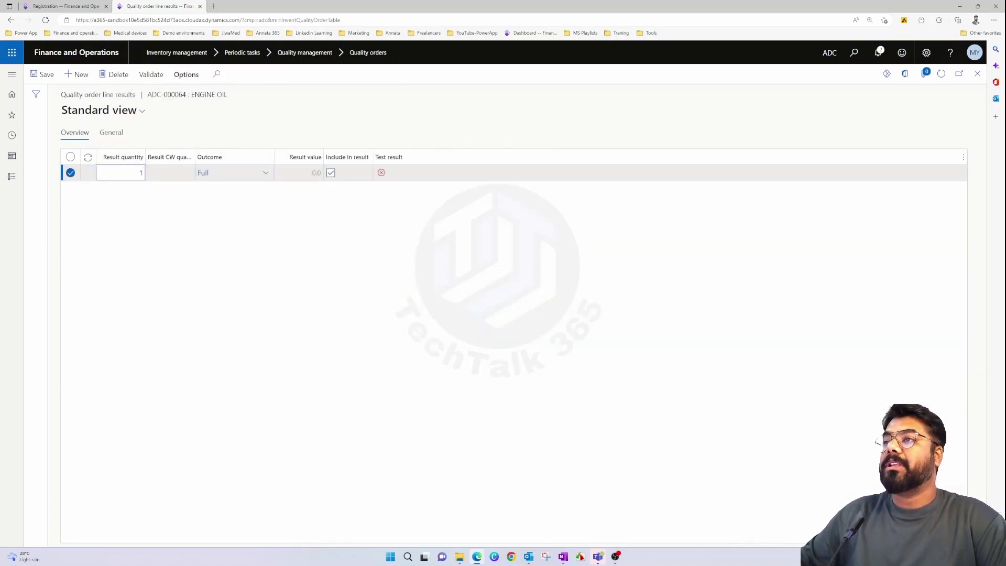
type("0")
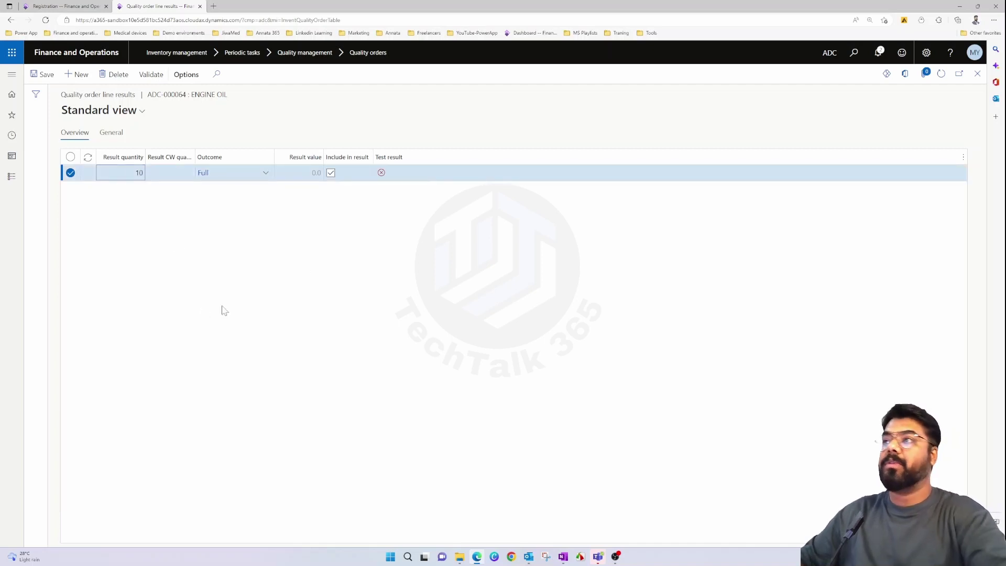
left_click(222, 309)
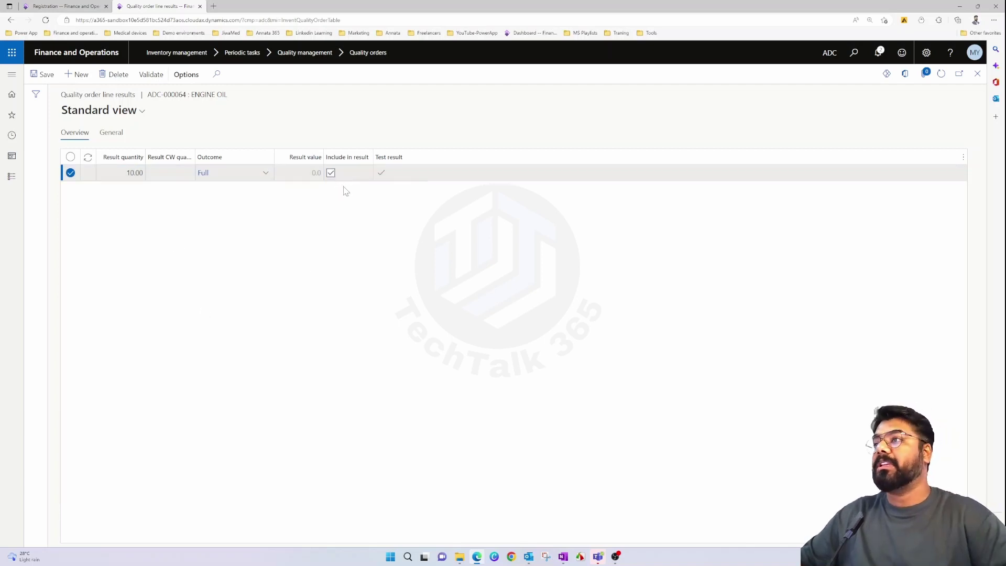
left_click(978, 73)
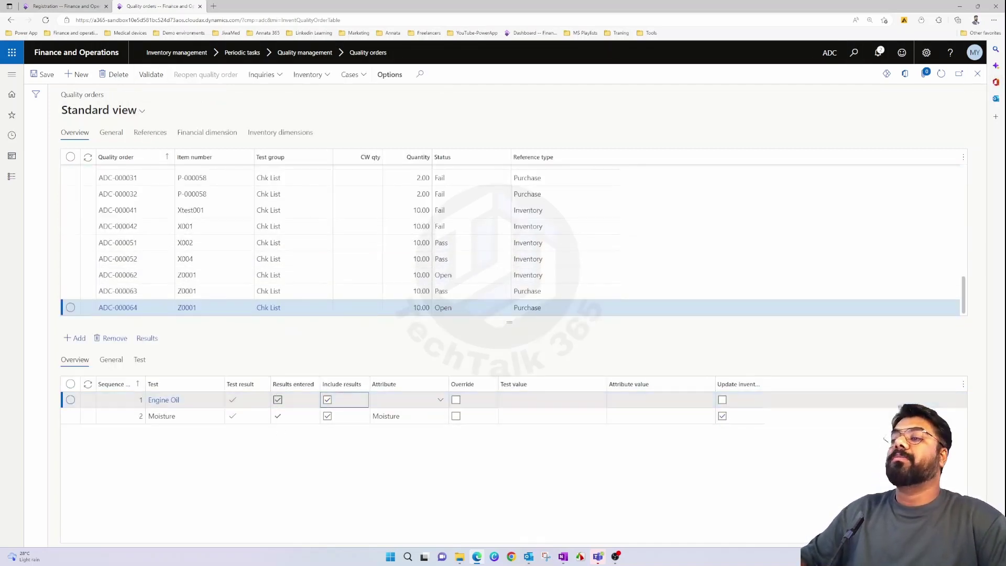